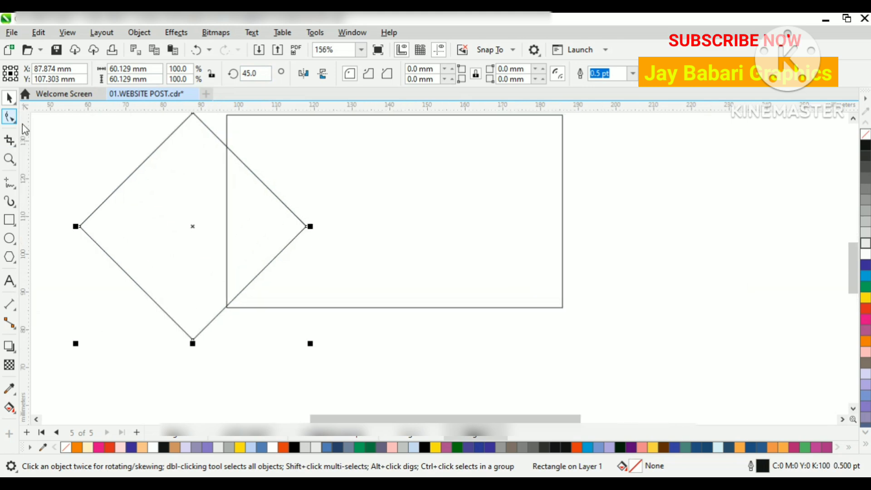
Step: Round all four corners of the diamond to a radius of about 6.6 mm
left_click_drag(305, 226, 266, 231)
left_click(13, 96)
scroll(267, 221, "down", 3)
scroll(268, 219, "up", 2)
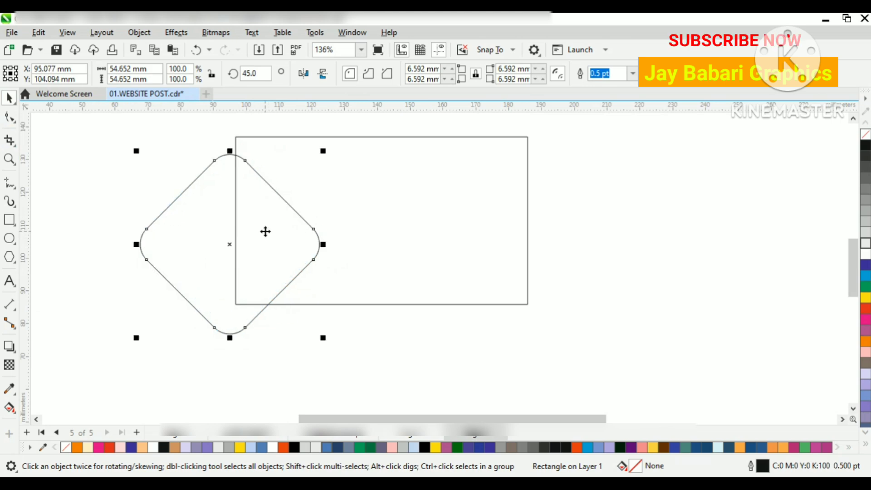
Step: Rotate the rounded diamond to about 52.8° and reposition it over the rectangle's left edge
left_click(266, 232)
left_click_drag(325, 145, 275, 190)
left_click(278, 271)
left_click_drag(277, 270, 281, 258)
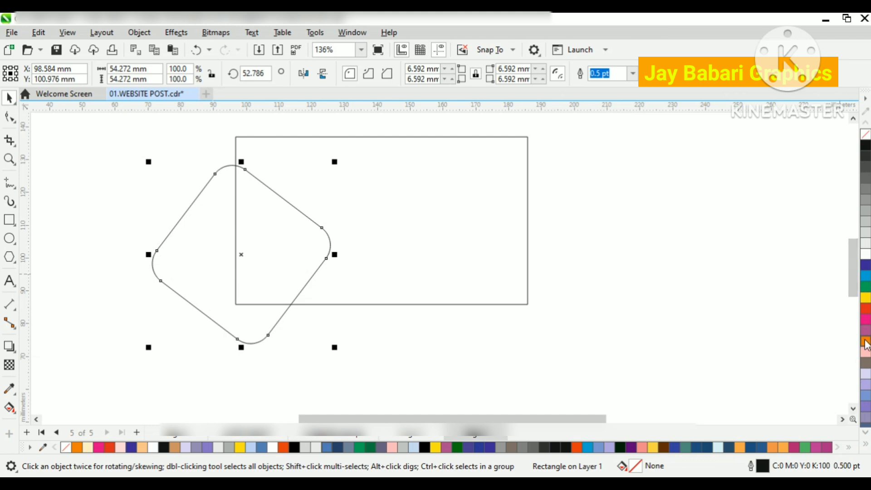
Step: Fill the rounded diamond with uniform orange C:1 M:59 Y:98 K:5 and remove its outline
left_click(866, 341)
right_click(866, 134)
scroll(298, 227, "up", 2)
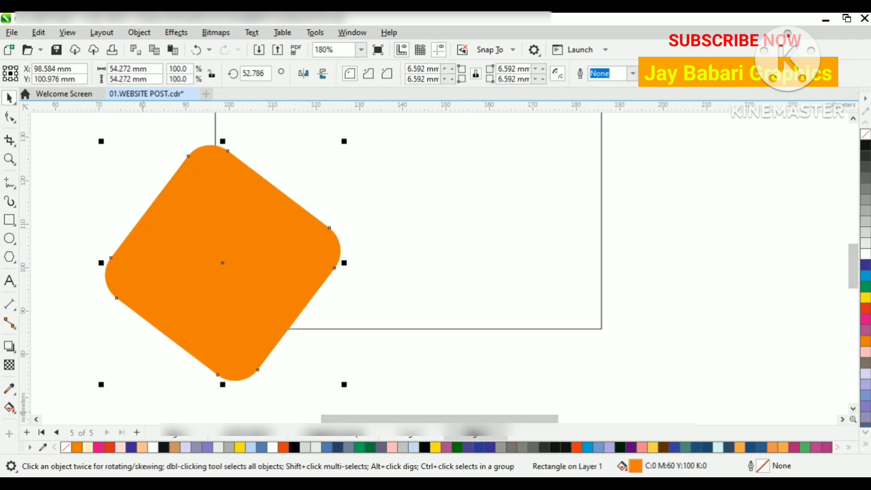
double_click(636, 466)
left_click(261, 134)
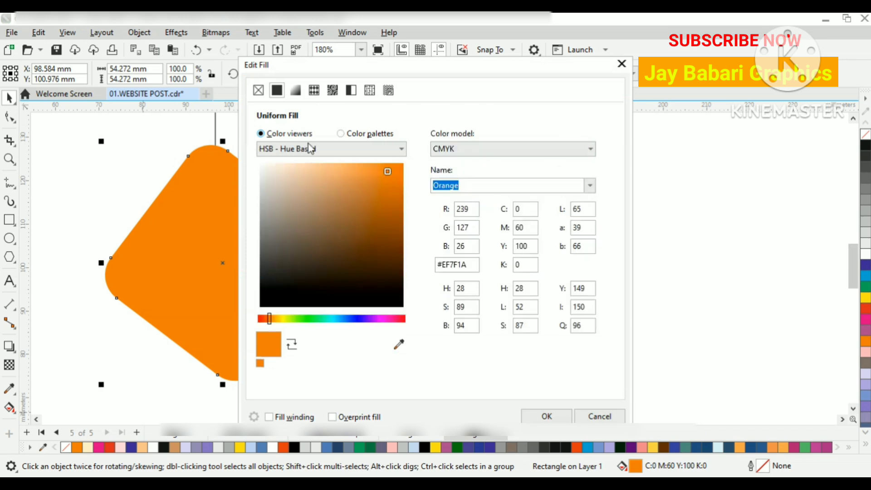
mouse_move(386, 171)
left_mouse_down()
mouse_move(392, 226)
mouse_move(405, 215)
mouse_move(402, 196)
mouse_move(384, 179)
left_mouse_up()
left_click(547, 416)
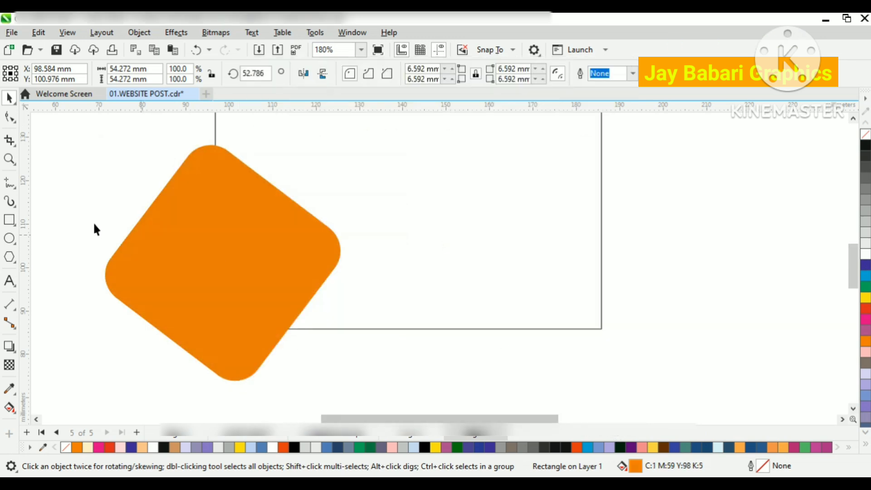
Step: Apply an interactive linear orange-to-white gradient across the diamond from its right corner to its left, with the midpoint near the white end
left_click(13, 409)
left_click(58, 406)
left_click_drag(314, 223, 294, 223)
left_click_drag(210, 249, 145, 269)
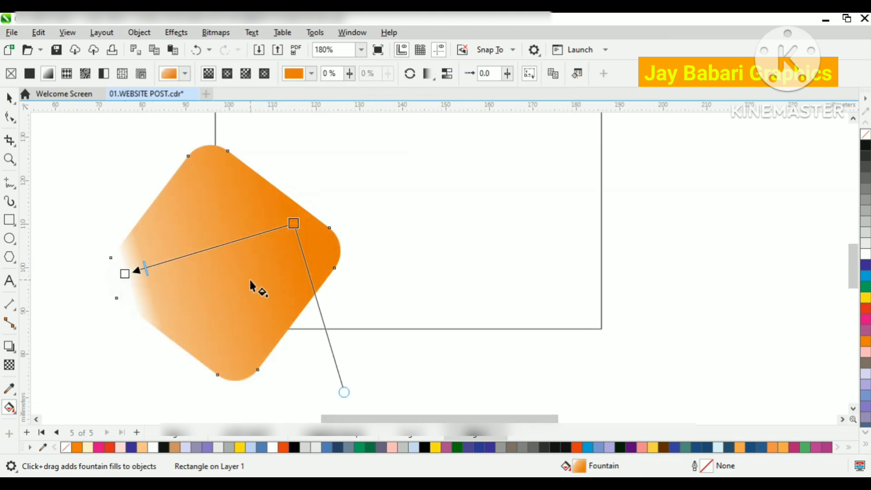
left_click(9, 97)
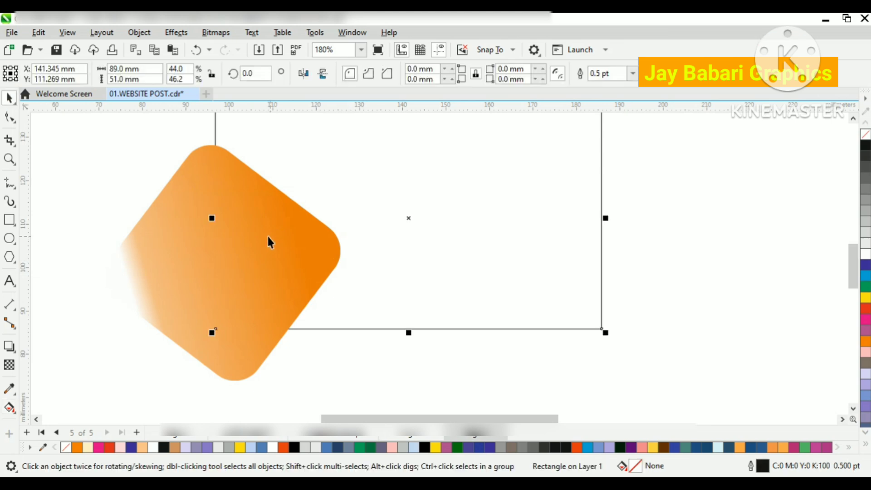
Step: Copy the gradient diamond, paste it in place and scale the copy about its centre to 87.8%, about 47.6 mm wide
left_click(281, 245)
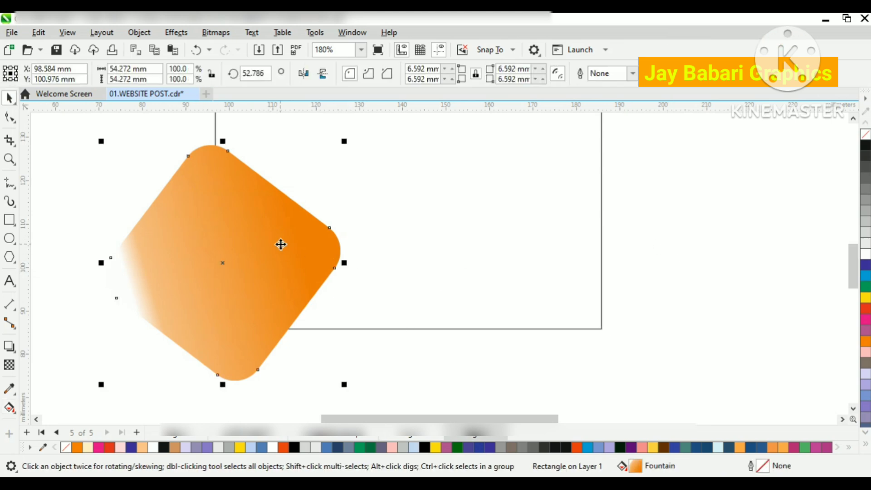
right_click(281, 245)
left_click(314, 172)
right_click(264, 225)
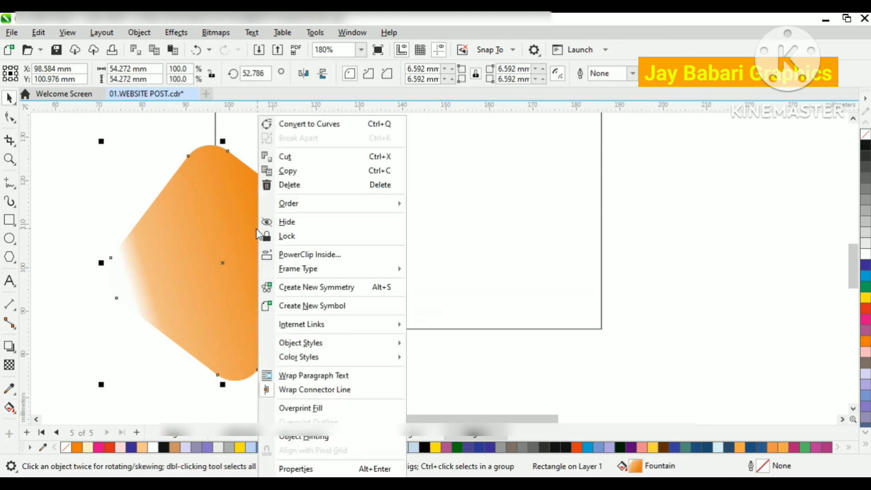
left_click(539, 239)
right_click(640, 189)
left_click(681, 285)
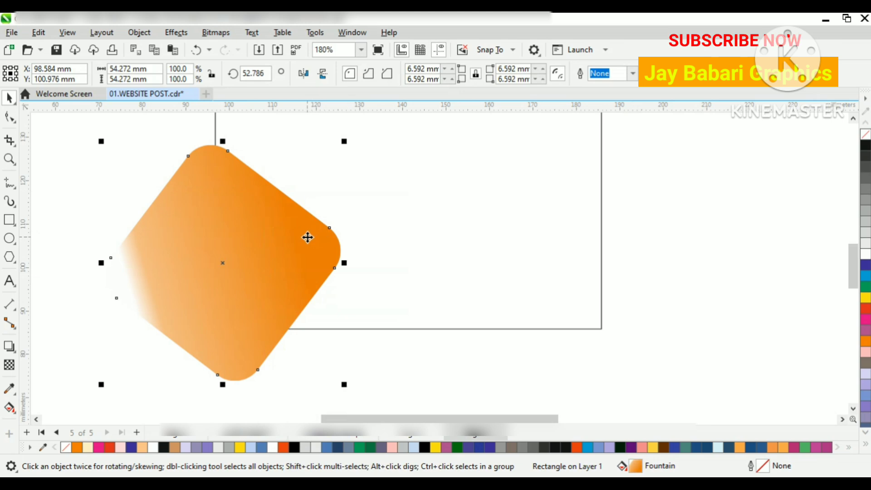
left_click_drag(345, 143, 333, 159)
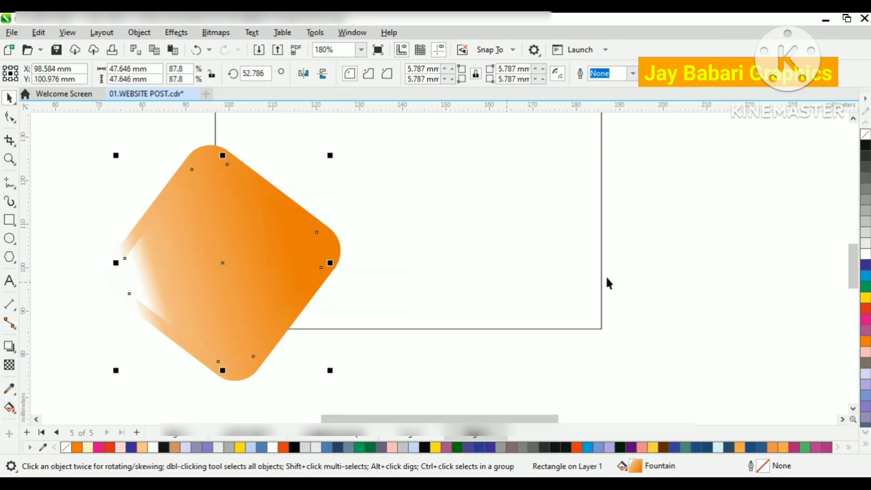
Step: Change the larger diamond's fountain fill to a uniform orange, C:0 M:64 Y:100 K:2
left_click(329, 230)
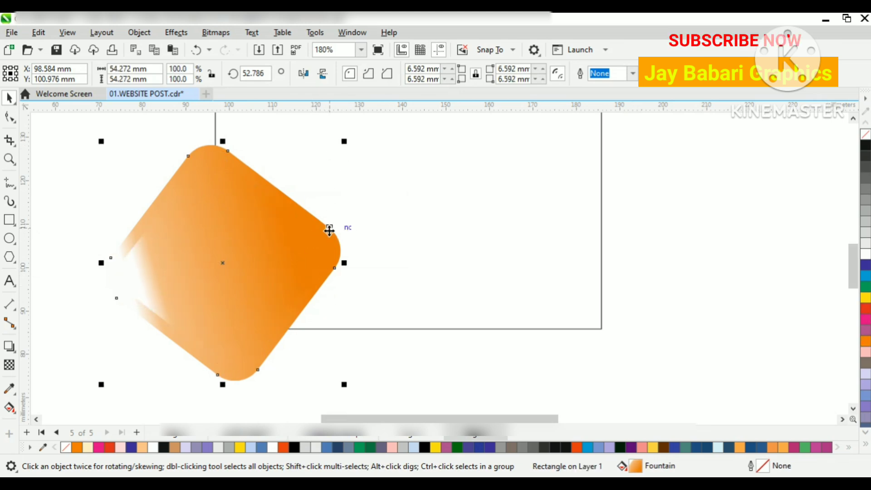
double_click(657, 467)
left_click(285, 147)
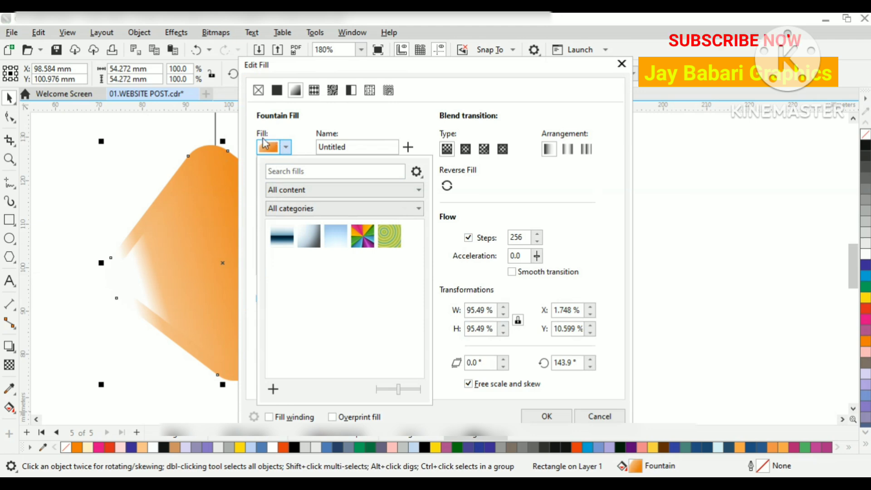
left_click(138, 164)
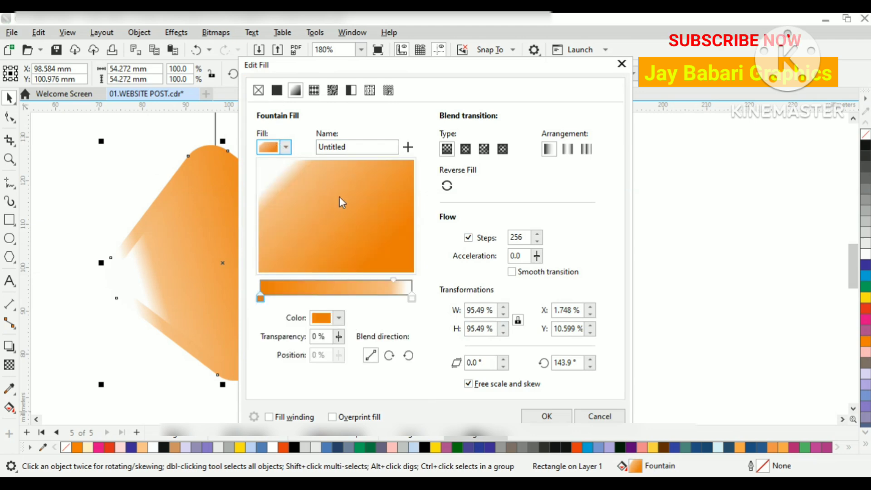
mouse_move(339, 197)
left_mouse_down()
mouse_move(307, 231)
mouse_move(342, 236)
mouse_move(390, 218)
mouse_move(401, 181)
mouse_move(371, 177)
mouse_move(402, 181)
left_mouse_up()
left_click(277, 90)
left_click(540, 417)
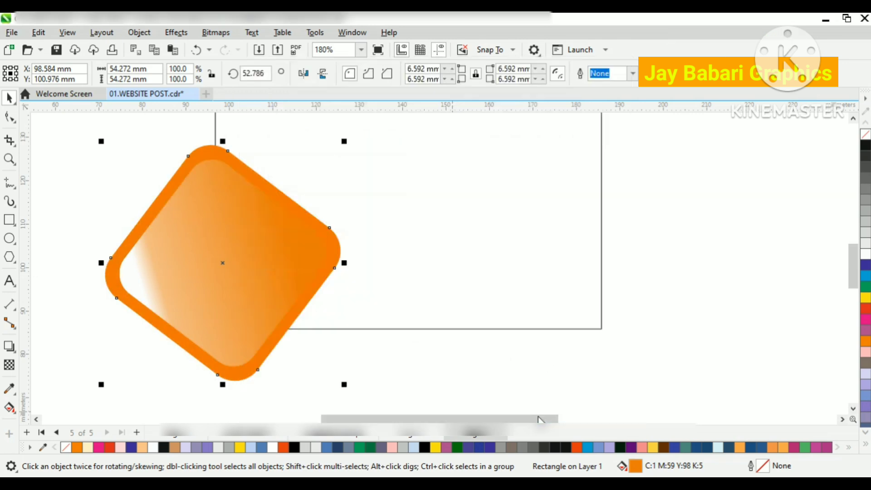
Step: Redirect the inner diamond's gradient so the white end lies along its upper-right edge
scroll(287, 246, "up", 1)
left_click(154, 221)
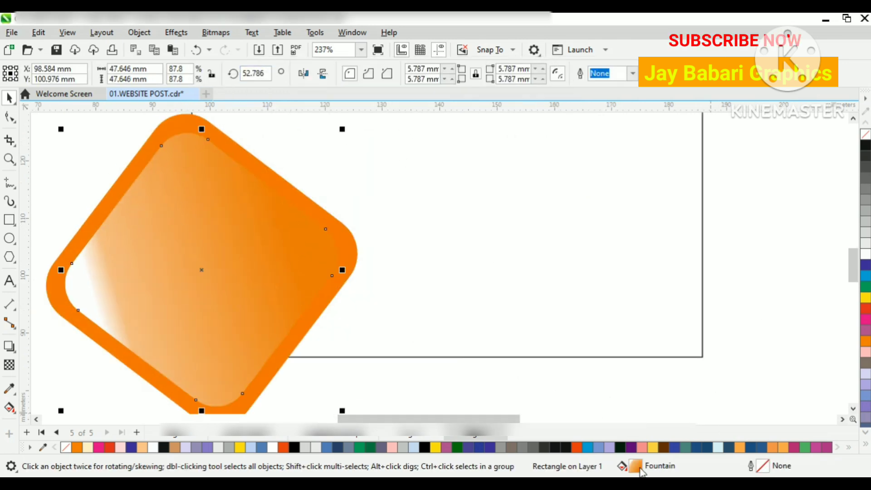
double_click(641, 468)
left_click(386, 168)
left_click_drag(427, 65, 796, 44)
left_click_drag(775, 157, 753, 194)
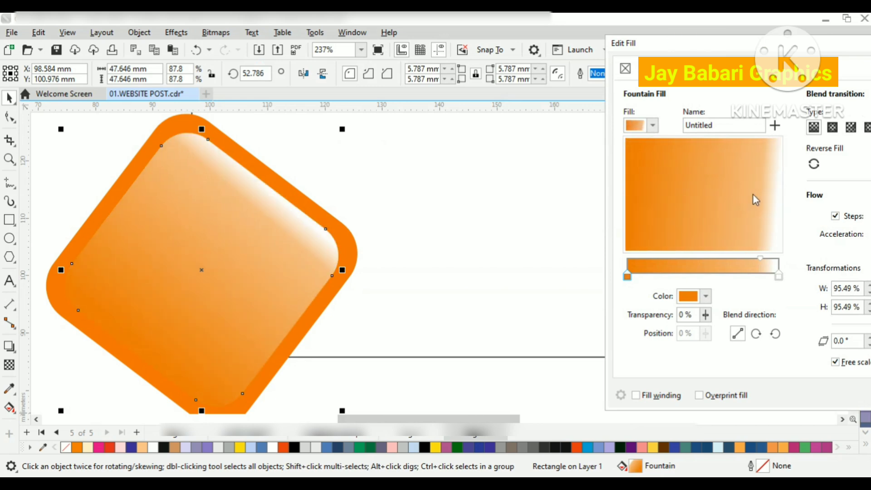
Step: Widen the light end of the inner diamond's gradient and set its end colour to cream C:6 M:11 Y:24 K:0
left_click(779, 276)
left_click_drag(763, 258, 742, 260)
left_click(779, 276)
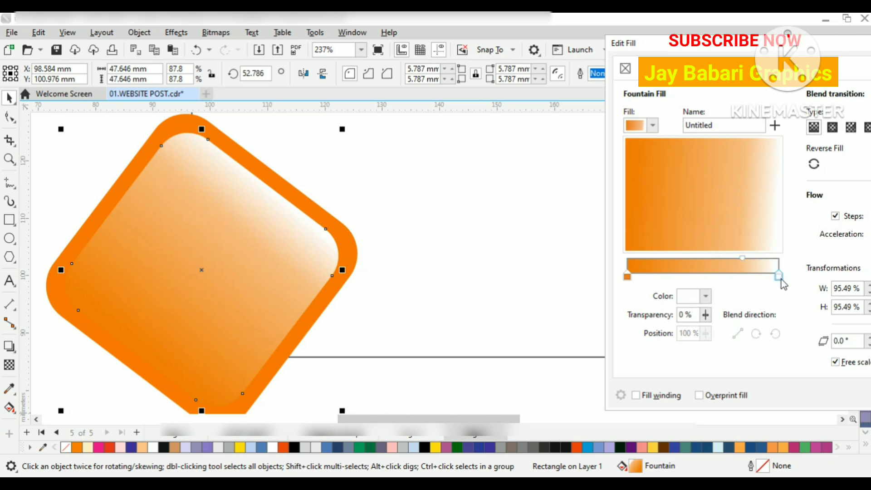
left_click(706, 296)
left_click(694, 238)
left_click(700, 145)
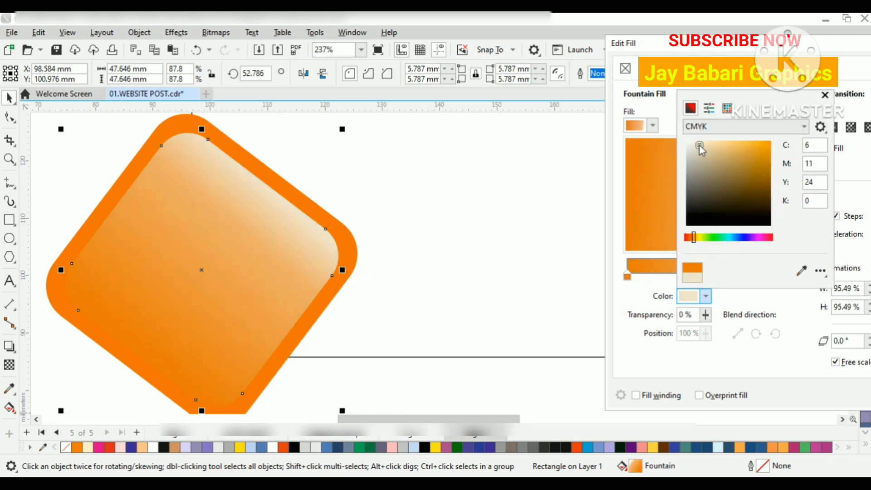
left_click(593, 313)
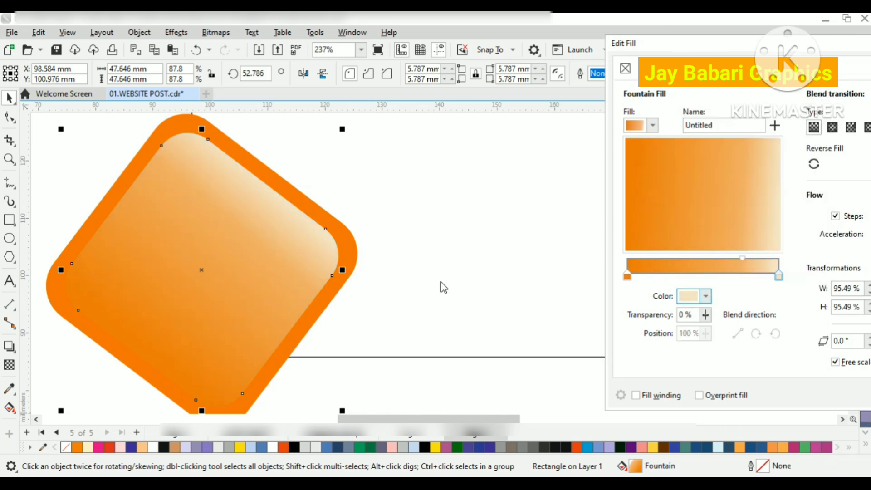
left_click_drag(725, 47, 497, 63)
left_click(684, 412)
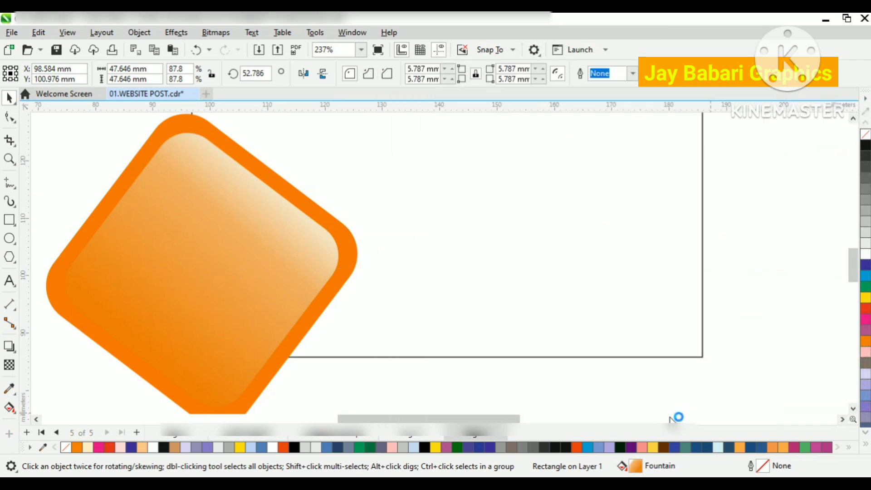
Step: Group the inner gradient diamond with the outer orange diamond
left_click(384, 209)
scroll(486, 241, "down", 3)
left_click(341, 222)
left_click(163, 152)
left_click_drag(222, 147, 459, 365)
right_click(356, 247)
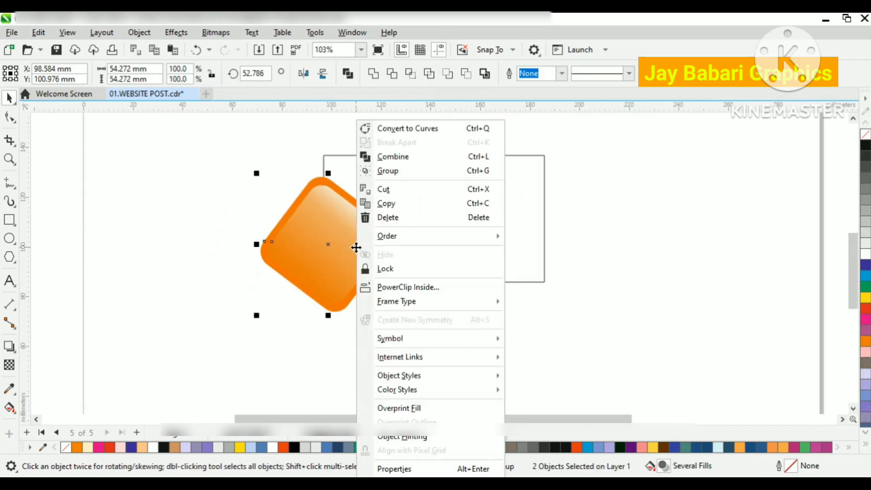
left_click(403, 173)
left_click(191, 358)
left_click(325, 236)
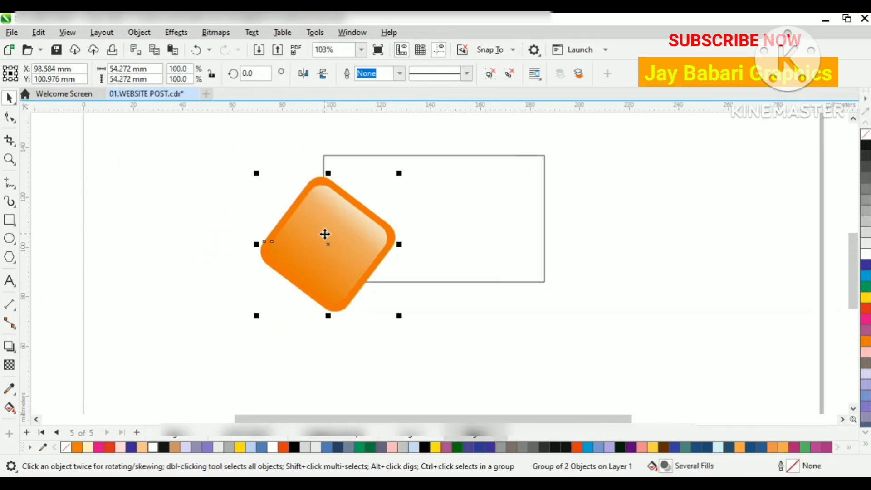
Step: Enlarge the diamond group to about 71.9 mm wide and position it over the rectangle's left edge
scroll(325, 235, "up", 1)
left_click_drag(410, 331, 425, 344)
left_click_drag(365, 272, 360, 257)
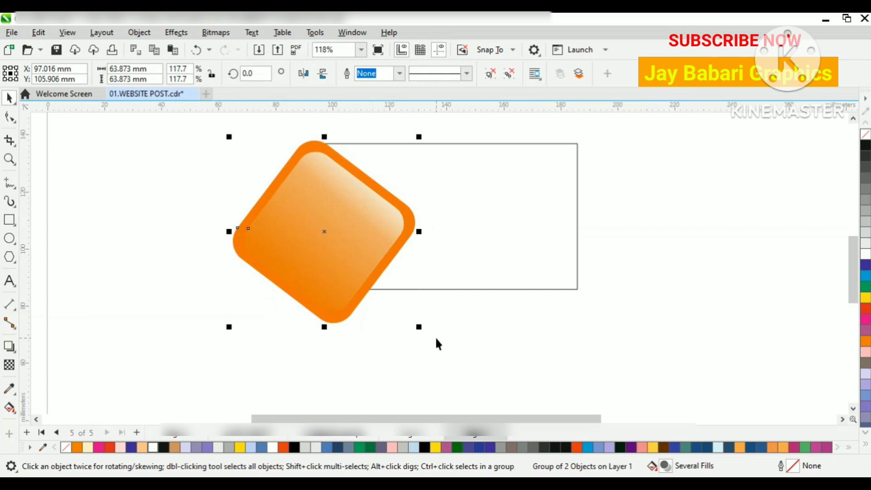
left_click_drag(419, 327, 423, 331)
left_click_drag(351, 270, 356, 271)
left_click_drag(357, 262, 350, 262)
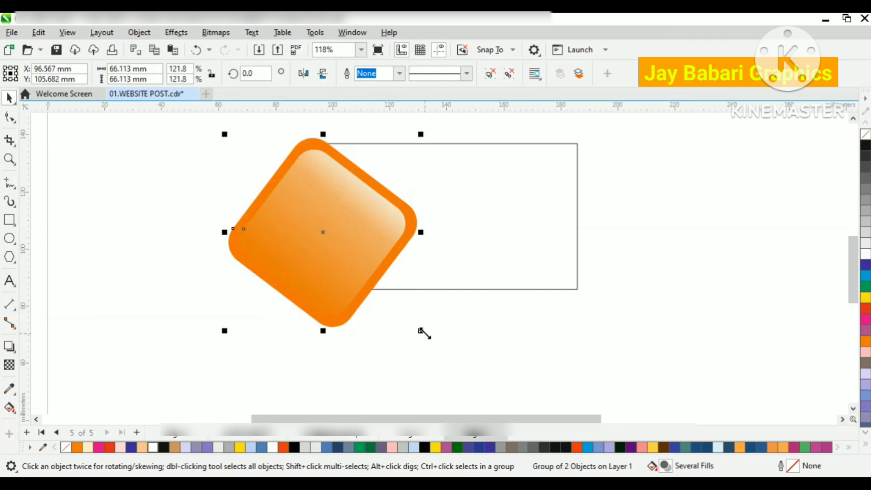
left_click_drag(424, 330, 436, 338)
mouse_move(365, 279)
left_mouse_down()
mouse_move(359, 276)
mouse_move(367, 277)
left_mouse_up()
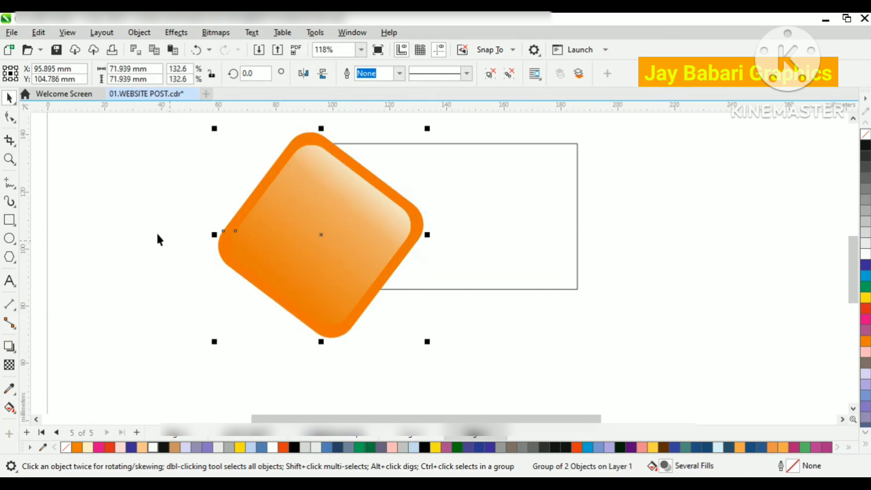
Step: Copy the diamond group and place the original inside the rectangle with PowerClip
left_click(157, 234)
left_click(315, 232)
right_click(316, 232)
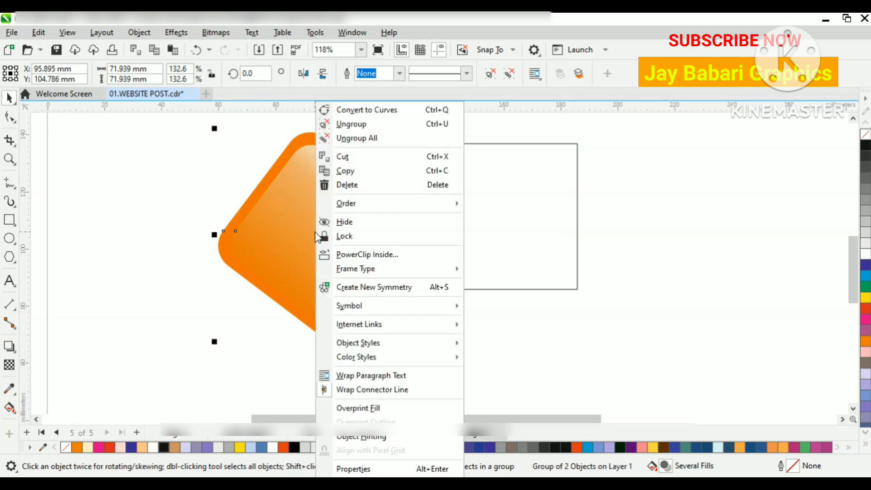
left_click(354, 172)
right_click(307, 208)
left_click(367, 255)
left_click(506, 223)
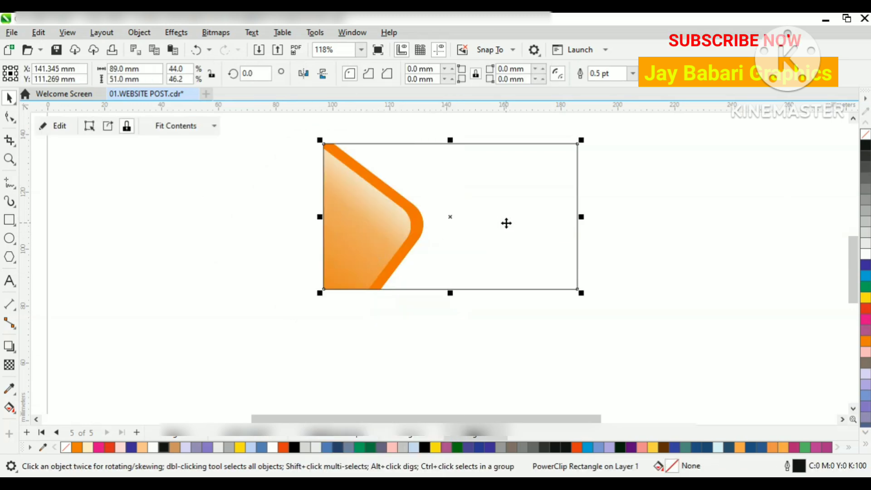
Step: Edit the PowerClip contents, rotating the diamond group to about 352.1° and enlarging it to about 78.7 mm wide near the rectangle's left edge
left_click(56, 128)
left_click_drag(387, 220, 401, 219)
left_click(402, 218)
left_click_drag(438, 138, 444, 152)
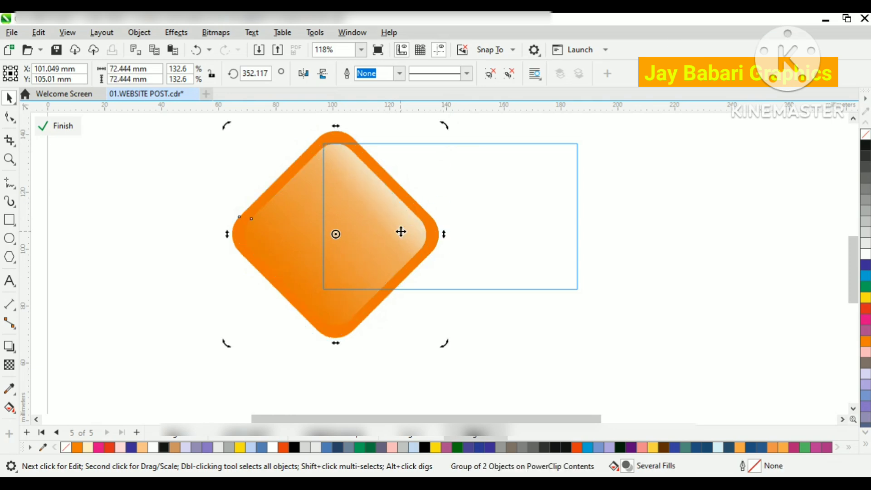
left_click_drag(401, 231, 383, 228)
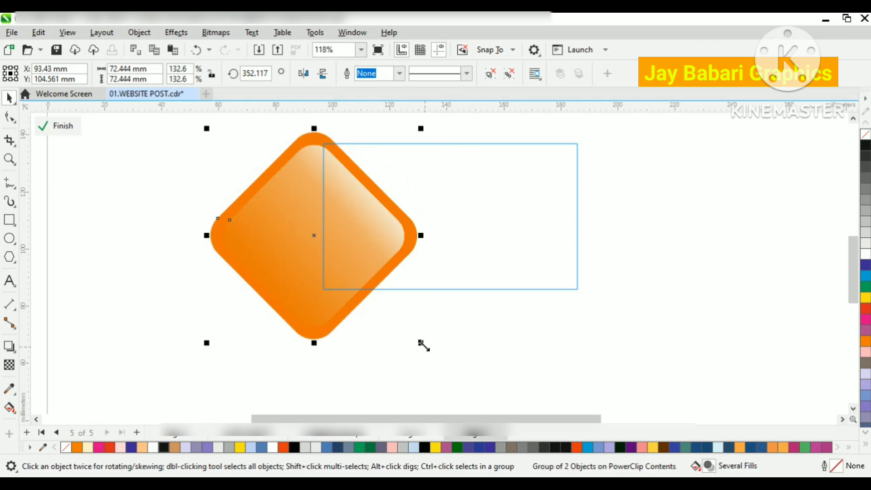
left_click_drag(421, 344, 439, 361)
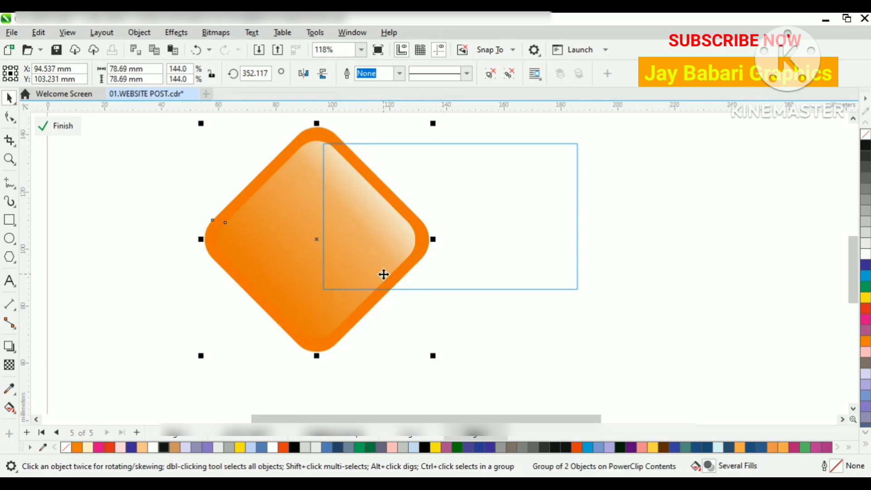
left_click(385, 273)
left_click(67, 129)
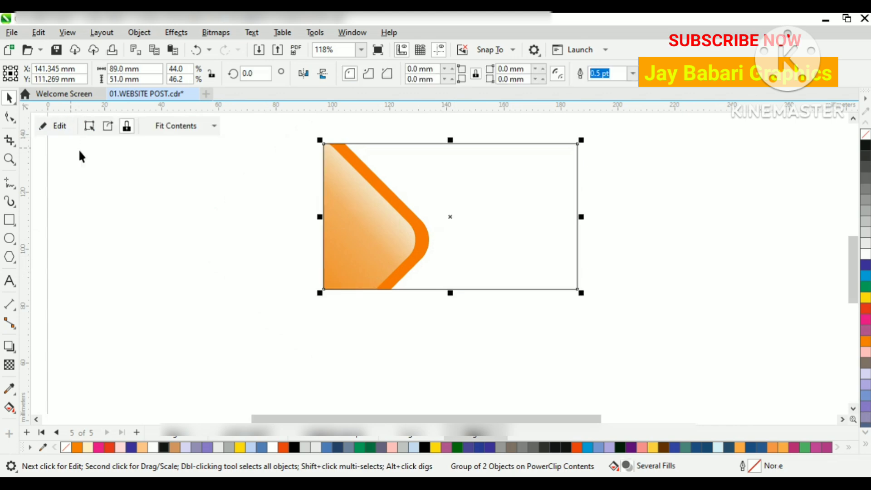
Step: Paste the copied diamond group beside the rectangle, ungroup it and delete its inner gradient diamond
left_click(230, 250)
key("ctrl+v")
left_click_drag(280, 201, 209, 202)
right_click(209, 202)
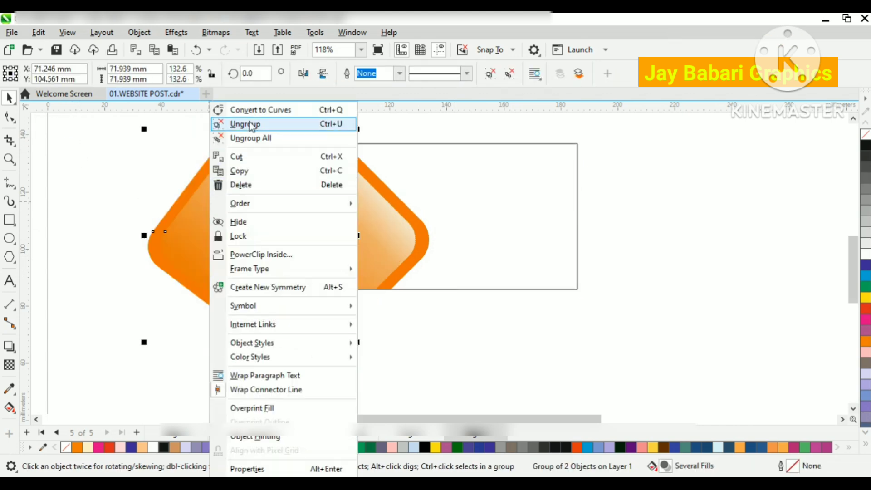
left_click(245, 122)
right_click(251, 209)
left_click(281, 184)
Step: Rotate and position the solid orange diamond over the rectangle's upper-left corner, and PowerClip it inside the rectangle
left_click_drag(291, 228, 362, 163)
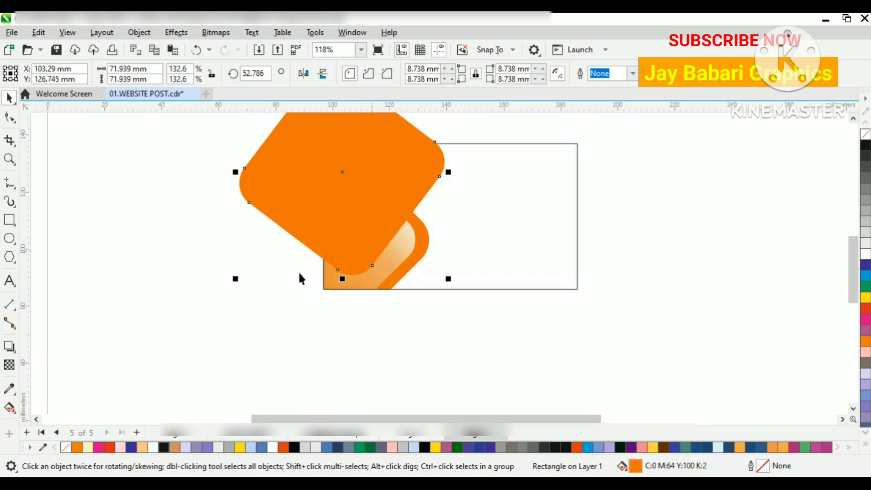
left_click_drag(372, 193, 378, 195)
left_click_drag(439, 272, 358, 282)
left_click_drag(422, 268, 400, 249)
right_click(341, 208)
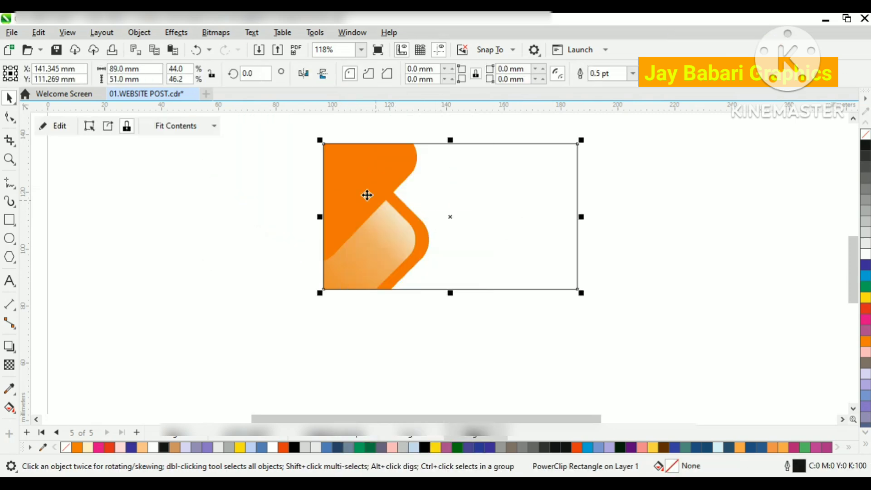
Step: Edit the PowerClip contents, send the upper solid orange diamond to the back of the layer, and finish editing
left_click(56, 127)
right_click(368, 183)
mouse_move(416, 222)
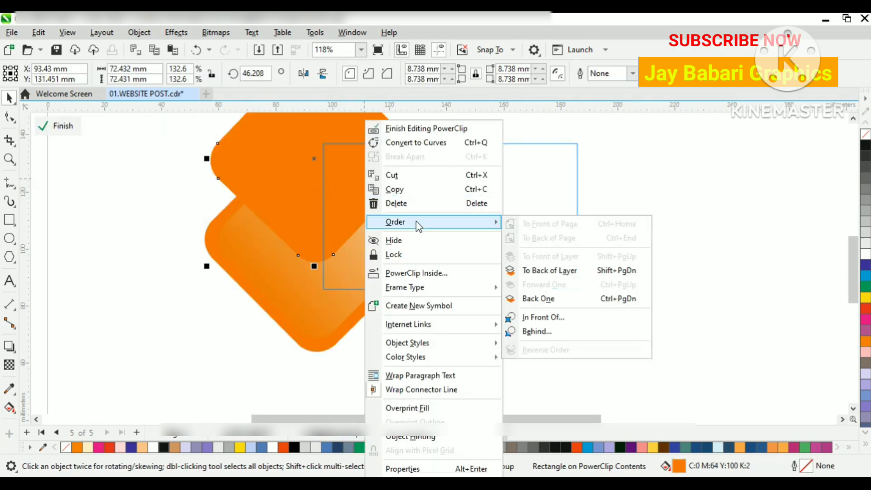
left_click(525, 269)
left_click(699, 259)
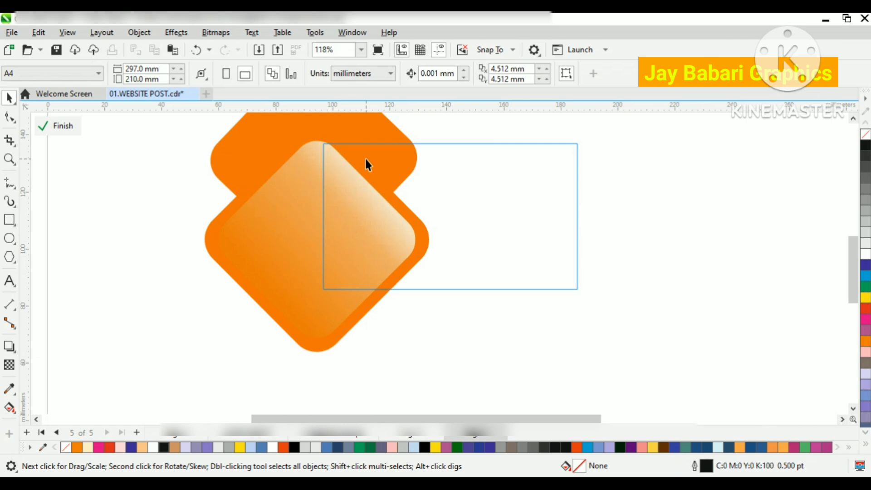
left_click(53, 131)
Step: Reopen the PowerClip contents and add a drop shadow to the lower solid orange diamond behind the gradient one
scroll(370, 165, "up", 1)
left_click(389, 166)
left_click(55, 127)
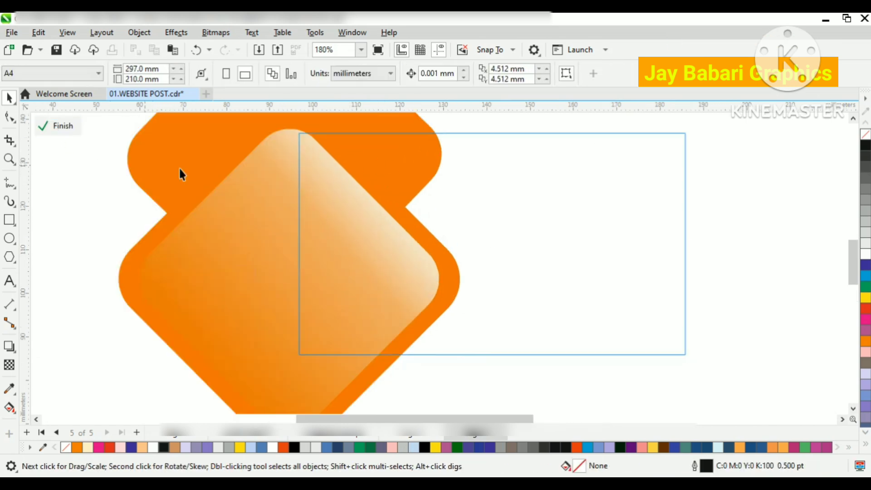
left_click(375, 195)
right_click(375, 195)
left_click(410, 142)
left_click(401, 206)
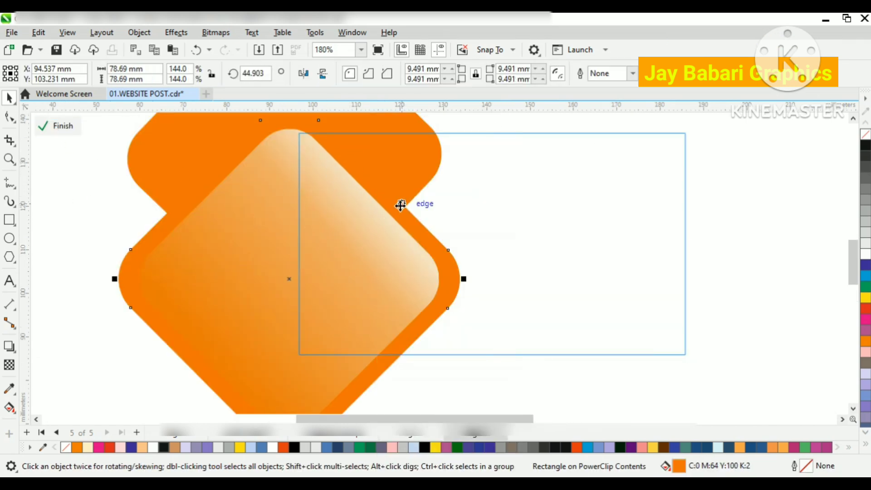
left_click(9, 347)
left_click_drag(278, 258, 411, 180)
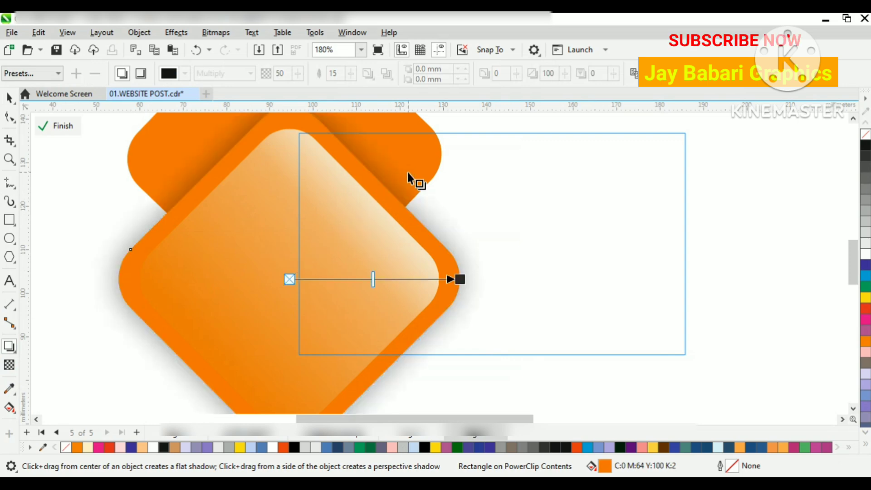
Step: Set the drop shadow's opacity to 94 and its feathering to 13
scroll(398, 213, "down", 2)
scroll(390, 225, "up", 2)
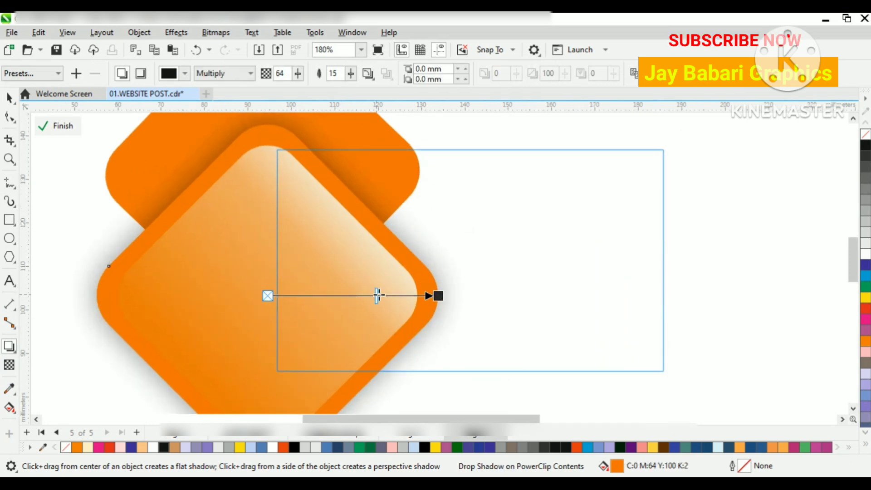
left_click_drag(377, 296, 403, 292)
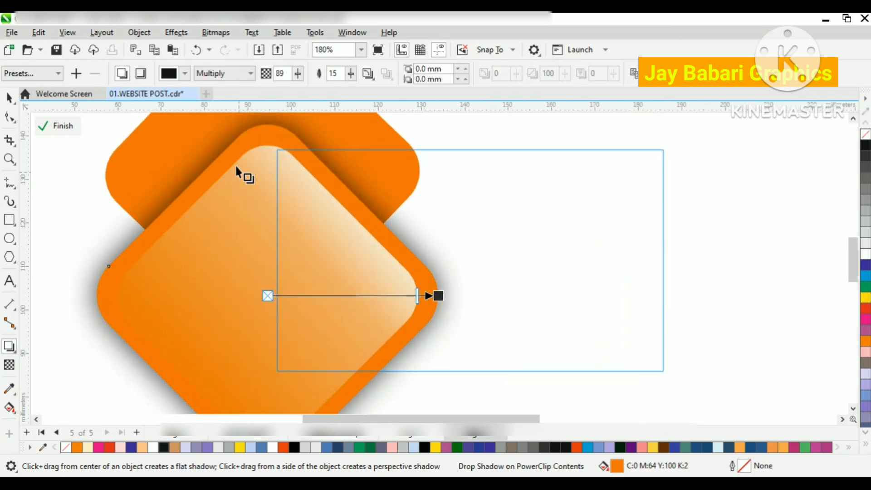
mouse_move(352, 77)
left_mouse_down()
mouse_move(362, 89)
mouse_move(351, 79)
left_mouse_up()
left_click_drag(295, 77, 299, 78)
key("space")
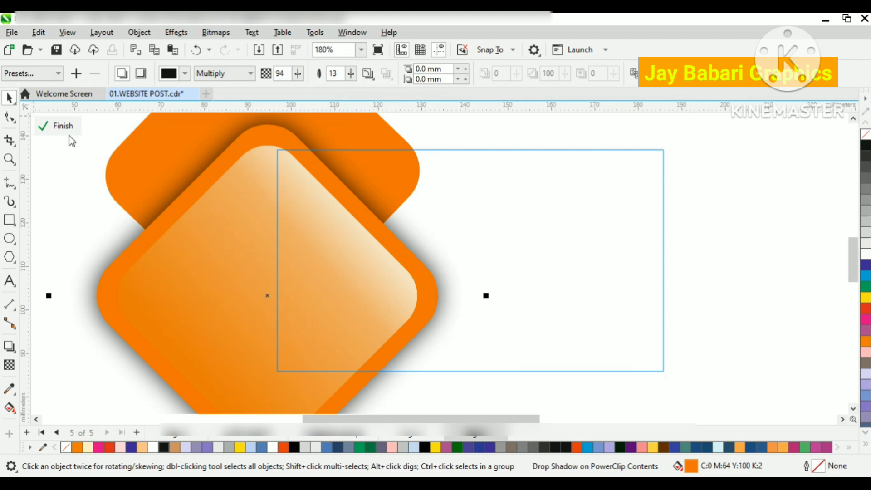
Step: Break the drop shadow apart from the lower orange diamond
left_click(12, 118)
left_click(7, 101)
left_click(230, 245)
left_click(278, 137)
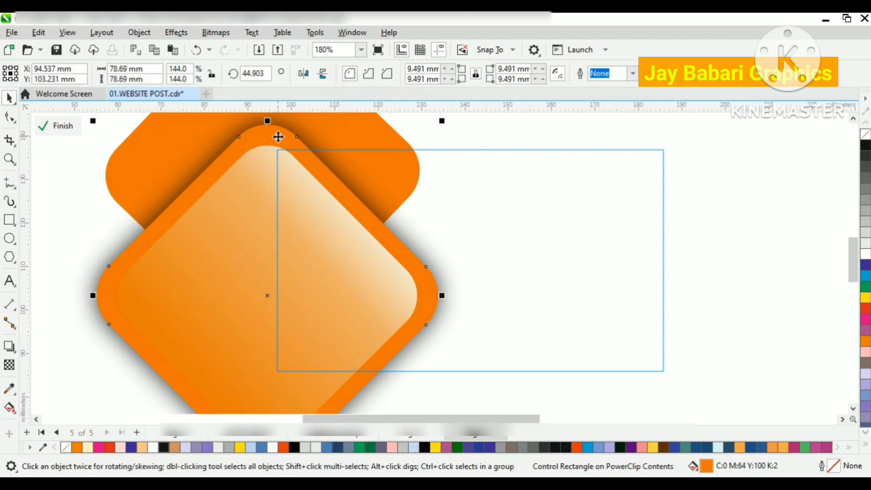
right_click(279, 137)
left_click(564, 123)
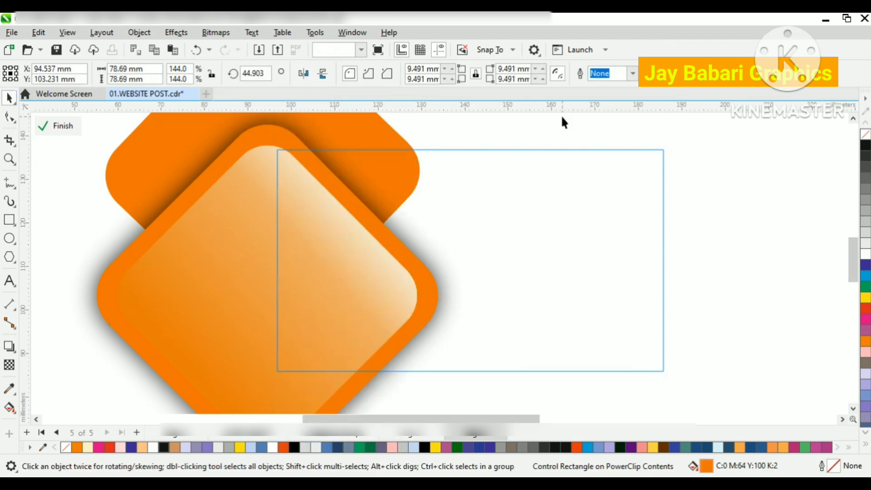
mouse_move(282, 137)
left_mouse_down()
mouse_move(202, 150)
mouse_move(282, 138)
left_mouse_up()
right_click(282, 138)
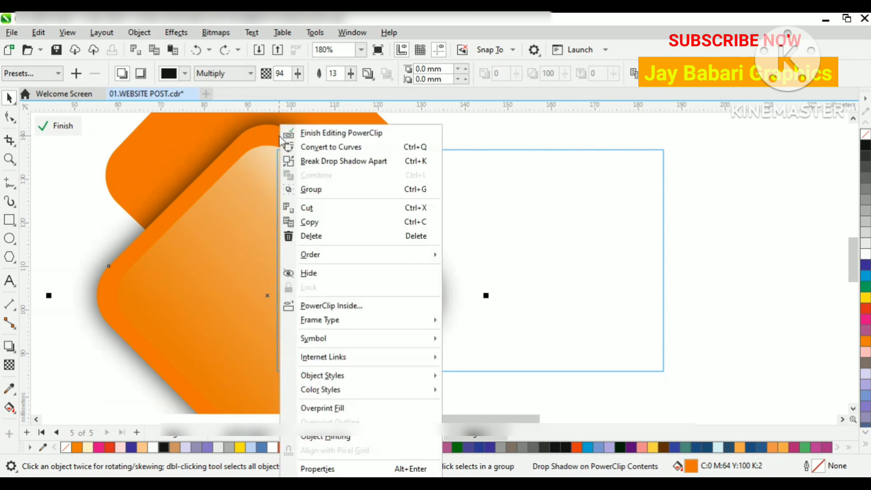
left_click(409, 162)
left_click(508, 114)
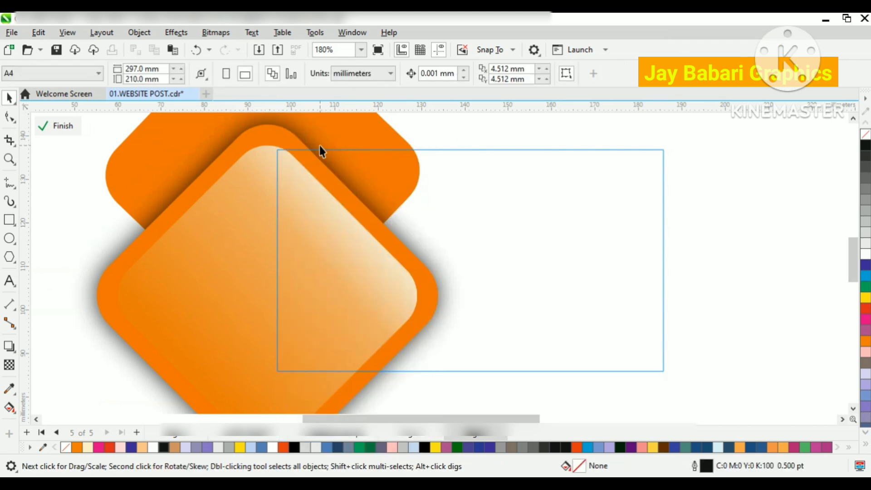
Step: Try to place the separated shadow inside the upper orange diamond with PowerClip
left_click_drag(358, 183, 502, 179)
key("ctrl+z")
right_click(348, 177)
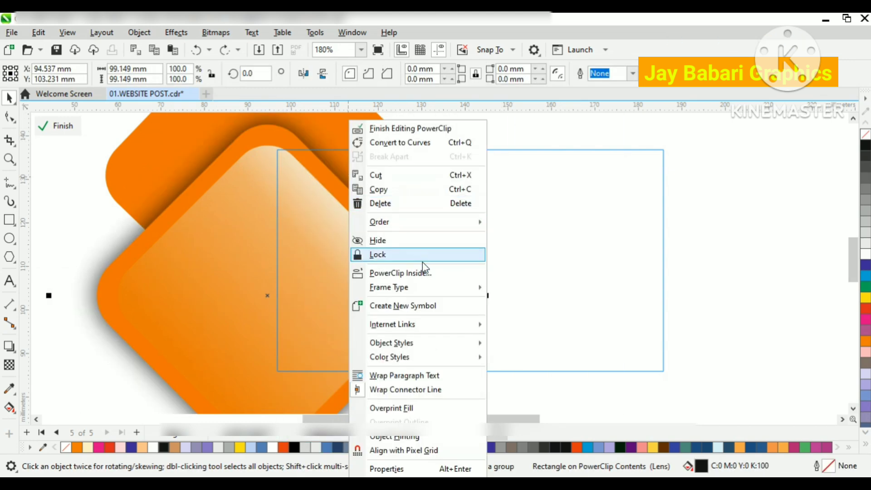
left_click(421, 272)
left_click(408, 184)
left_click(466, 294)
left_click(399, 225)
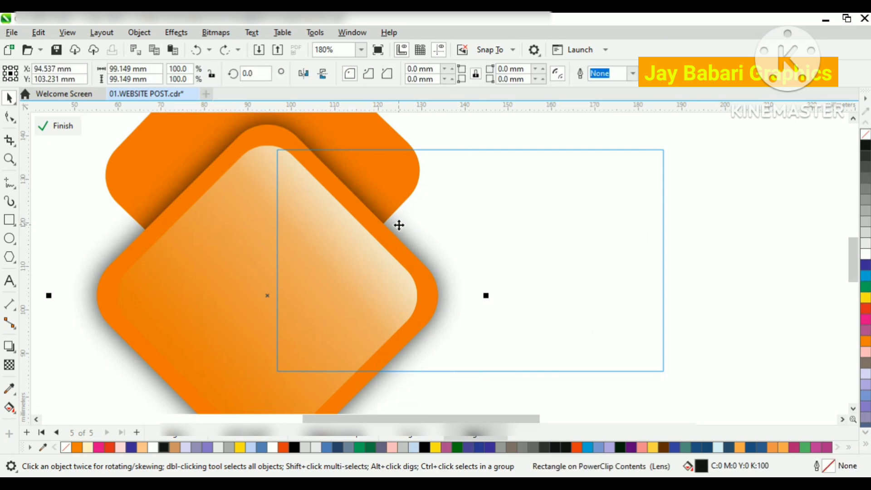
right_click(399, 224)
left_click(456, 273)
left_click(412, 172)
left_click(481, 292)
left_click_drag(389, 207, 407, 270)
key("ctrl+z")
Step: PowerClip the separated shadow inside the upper orange diamond
scroll(360, 220, "down", 2)
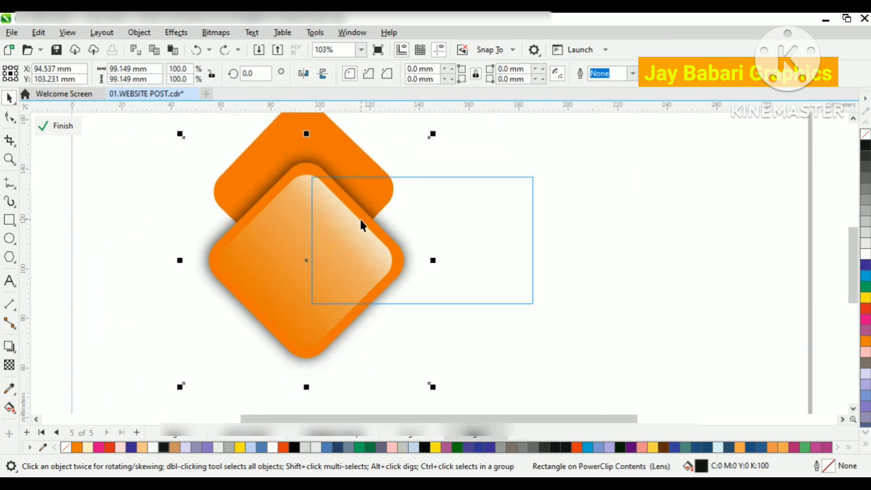
right_click(320, 175)
left_click(402, 274)
left_click(312, 123)
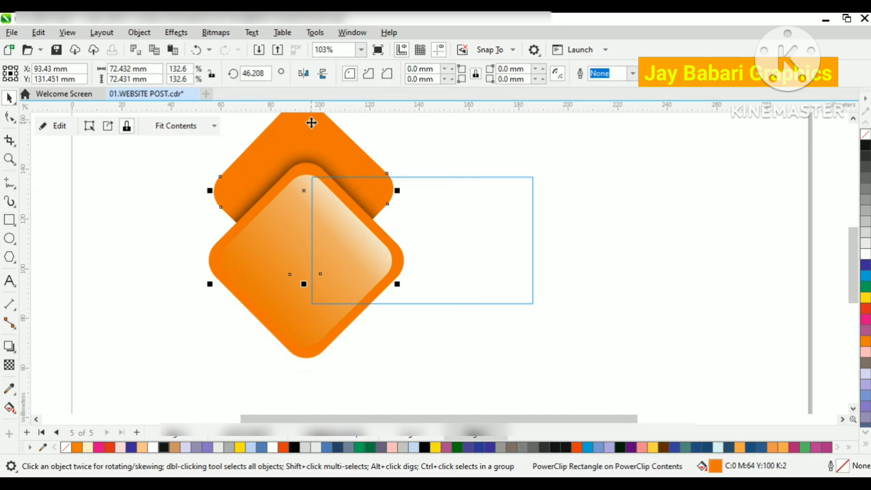
left_click(498, 228)
Step: Group all the diamonds in the card rectangle's PowerClip and finish editing the contents
scroll(370, 232, "down", 1)
left_click_drag(430, 359, 254, 137)
right_click(338, 189)
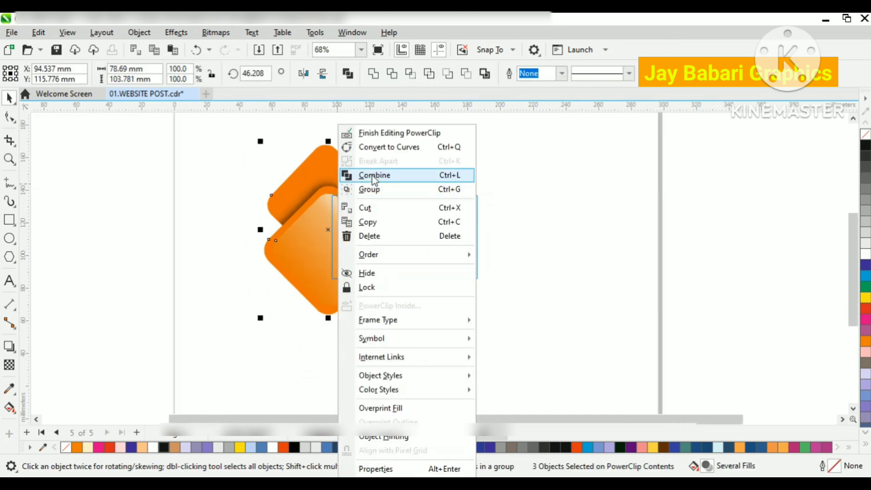
left_click(370, 189)
right_click(354, 175)
left_click(605, 235)
left_click(59, 126)
left_click(103, 177)
Step: Try removing the card rectangle's outline and filling it with white
scroll(367, 191, "up", 2)
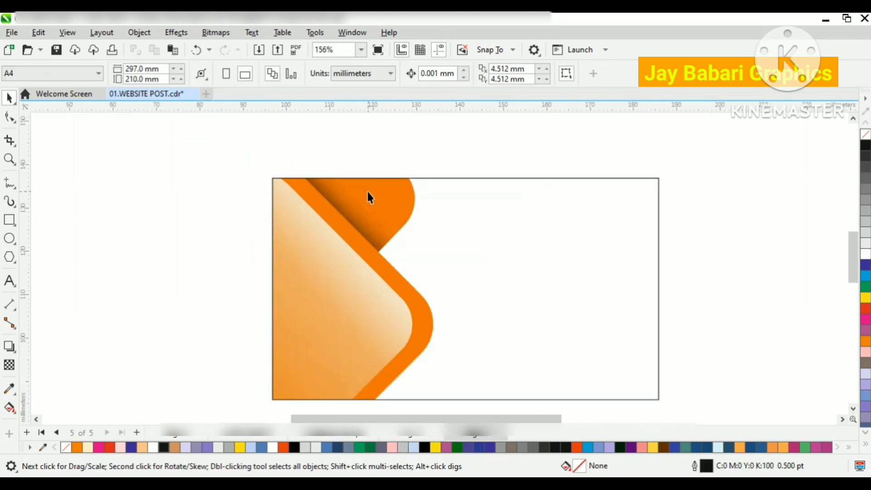
scroll(366, 190, "down", 1)
scroll(342, 242, "down", 1)
left_click(366, 216)
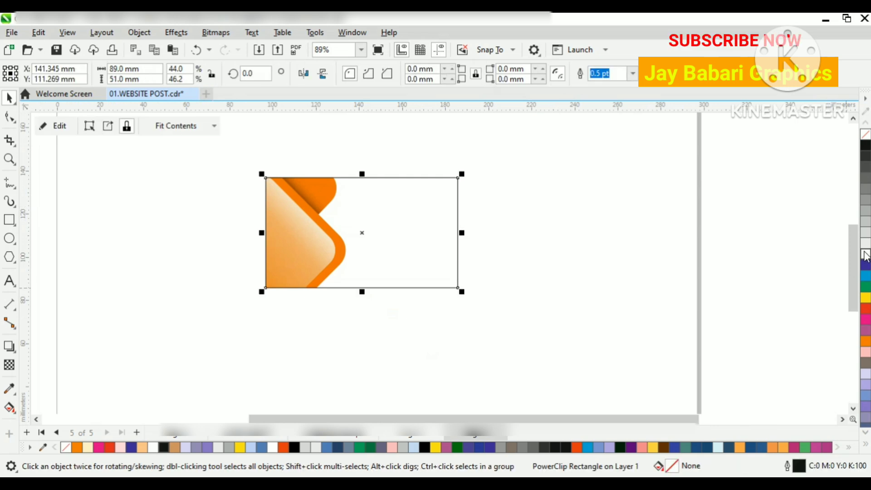
right_click(865, 135)
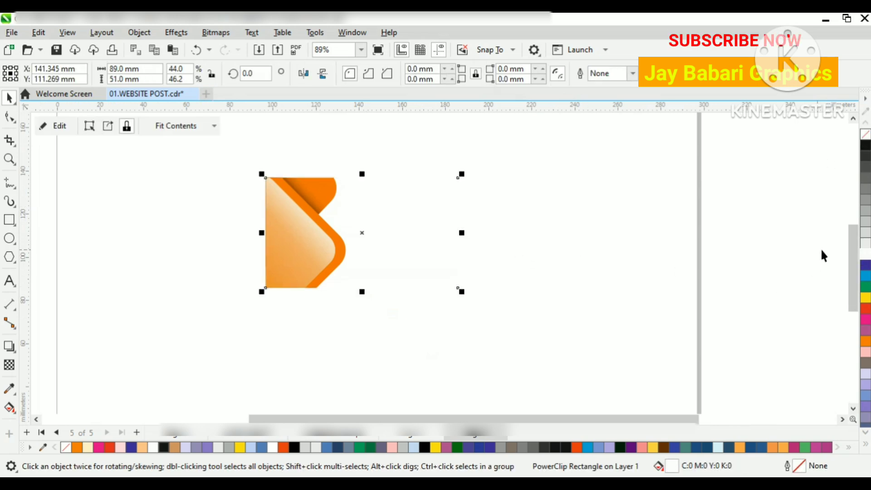
left_click(866, 233)
left_click(493, 241)
key("ctrl+z")
key("ctrl+z")
key("ctrl+z")
left_click(484, 236)
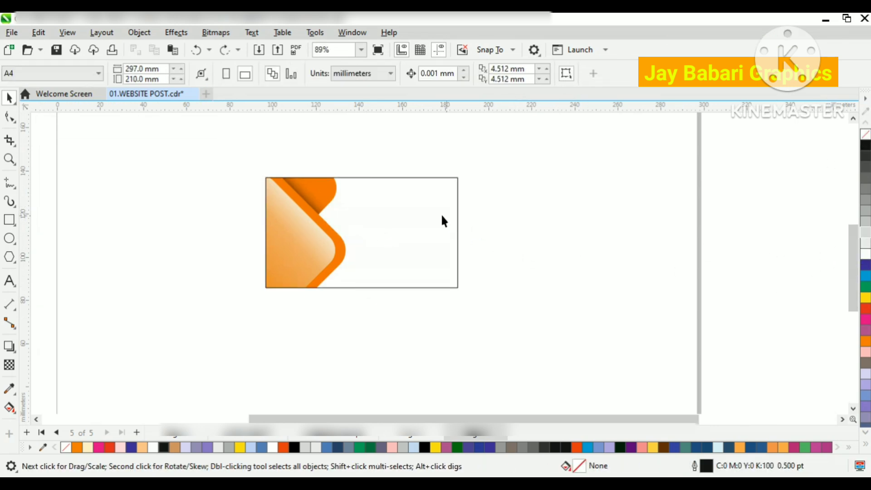
Step: Sample the orange from the upper diamond and apply it to the card rectangle's outline
scroll(330, 190, "up", 1)
left_click(9, 389)
left_click(321, 201)
scroll(381, 172, "up", 2)
left_click(387, 171)
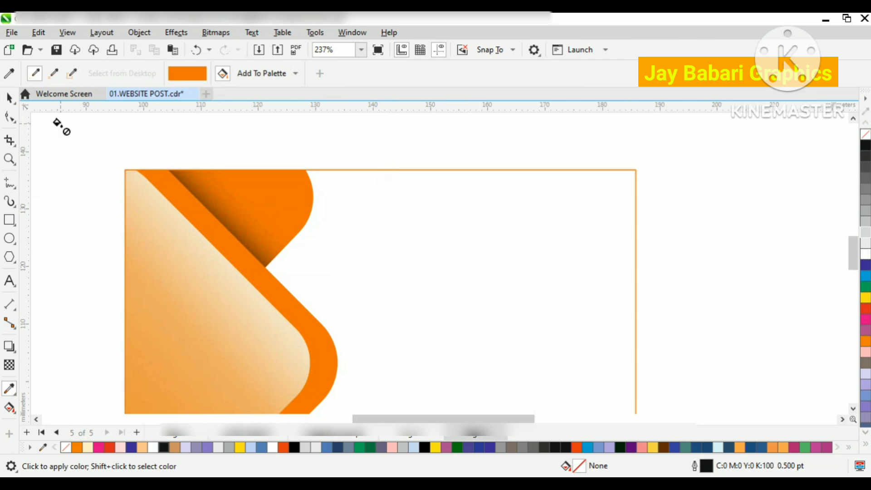
key("space")
scroll(401, 150, "down", 2)
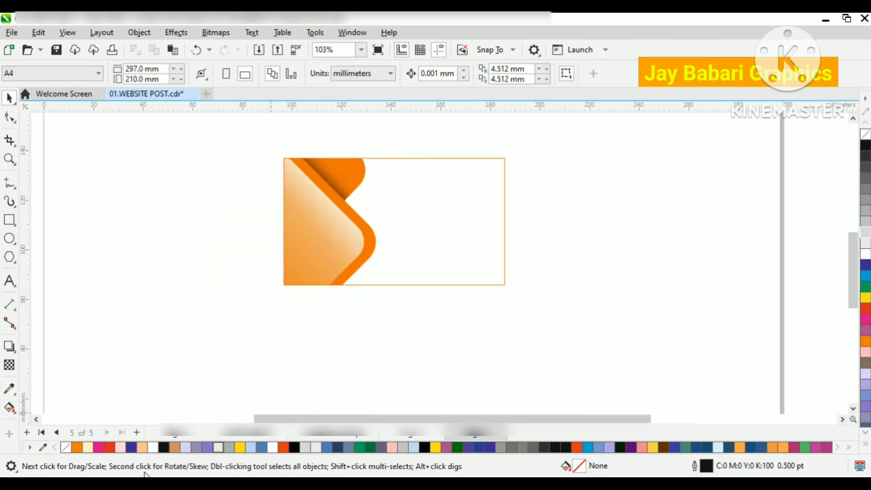
Step: Draw a circle about 12.3 mm wide in the card's blank area and duplicate it beside itself, partly overlapping
left_click(9, 238)
scroll(423, 191, "up", 1)
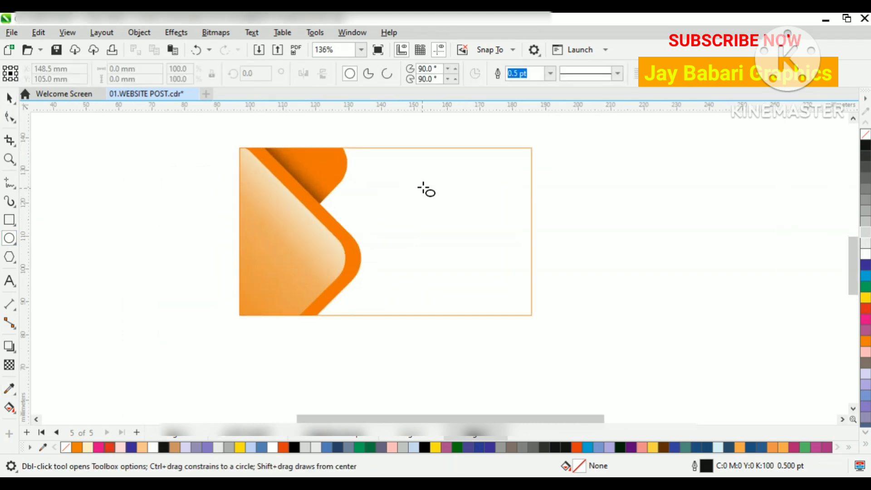
left_click_drag(427, 180, 465, 221)
key("space")
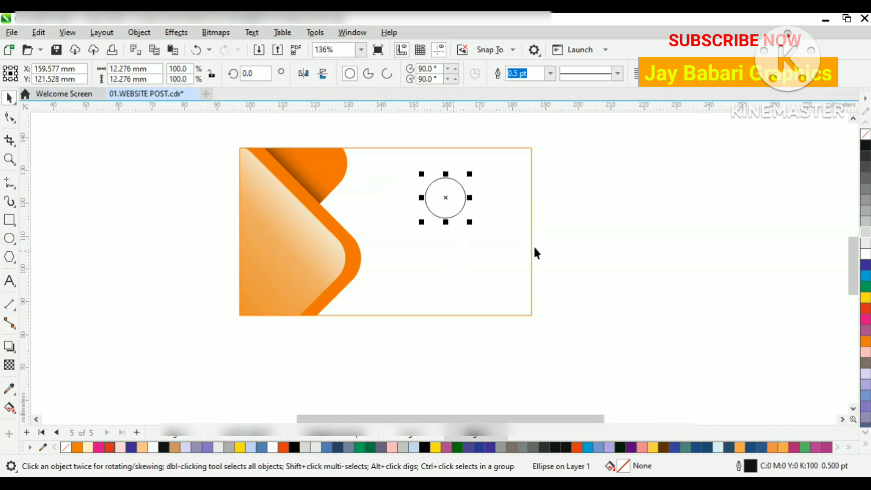
scroll(533, 246, "up", 1)
left_click_drag(410, 195, 450, 200)
scroll(440, 192, "up", 2)
Step: Create a leaf shape from the circles' overlap with Smart Fill and delete both circles
left_click(9, 408)
left_click_drag(9, 411, 31, 420)
left_click(440, 194)
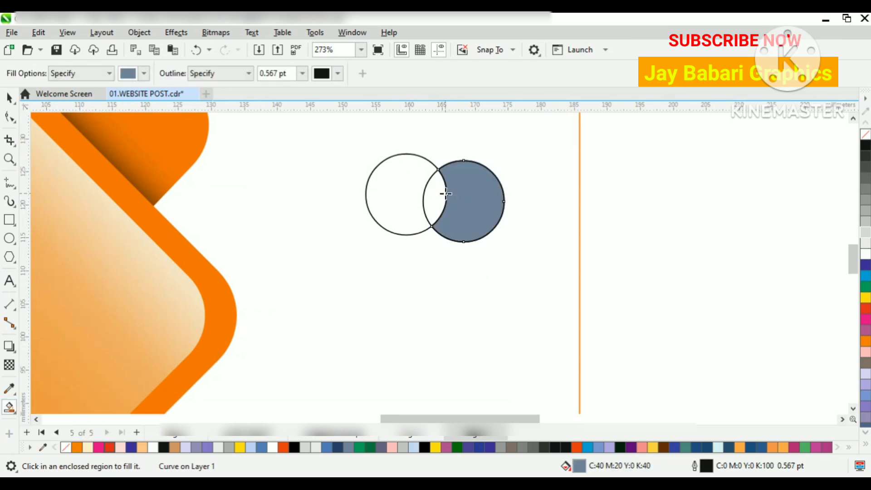
left_click(9, 97)
left_click(467, 187)
right_click(467, 186)
left_click(521, 186)
left_click(385, 165)
key("Delete")
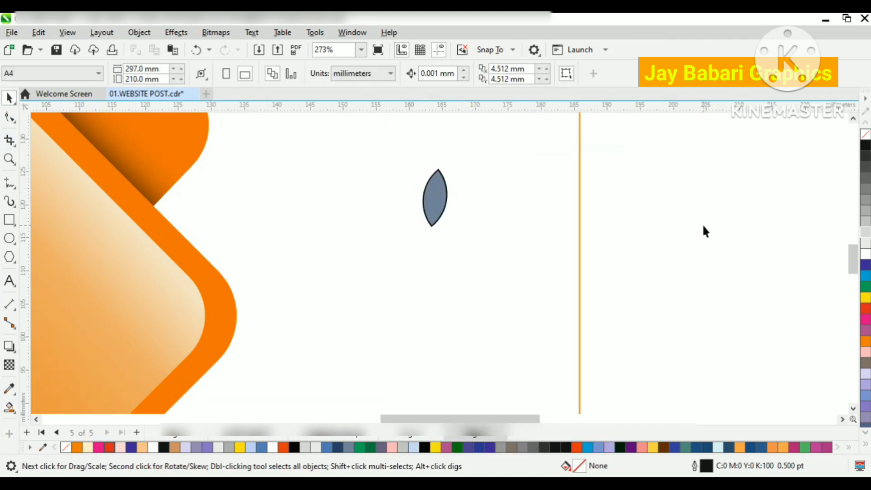
Step: Duplicate the leaf shape slightly below and to the left so that the two leaves overlap
left_click(436, 196)
scroll(437, 196, "up", 2)
left_click(438, 191)
left_click(440, 186)
left_click_drag(440, 186, 425, 234)
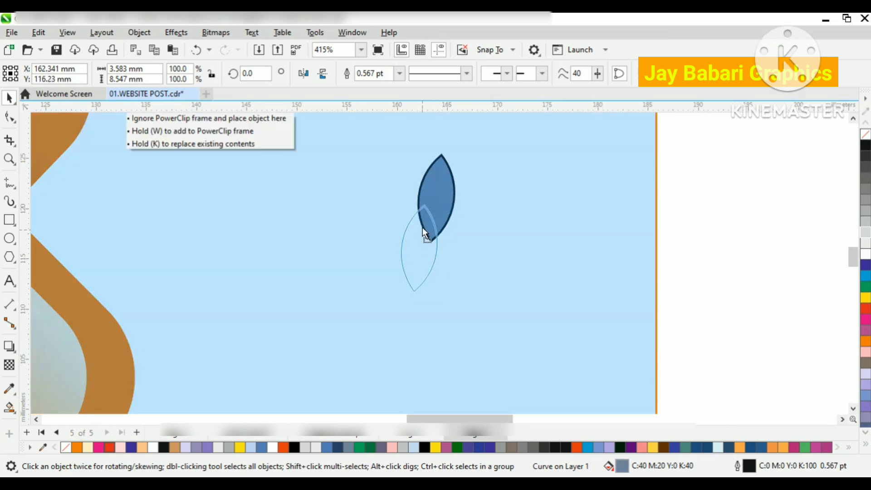
right_click(419, 203)
left_click_drag(420, 203, 419, 203)
scroll(429, 210, "up", 1)
Step: Try welding the two leaves, and try trimming the rear leaf with the front one
left_click(451, 187, "shift")
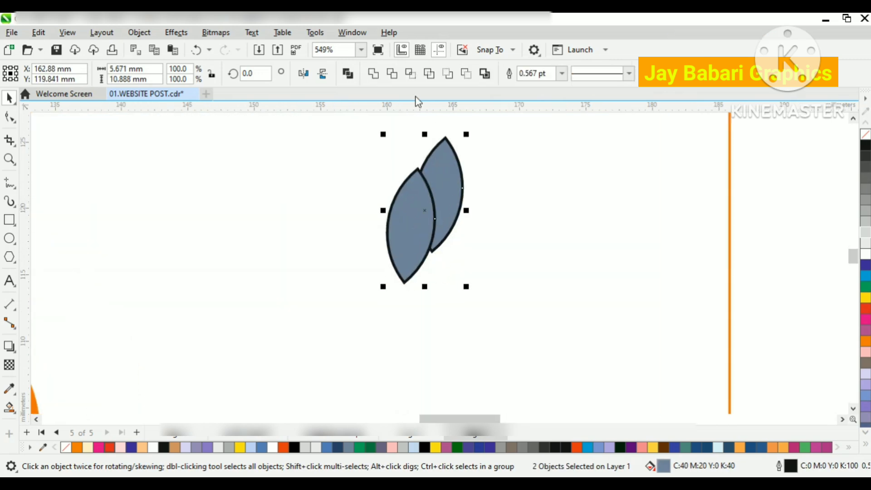
left_click(376, 74)
left_click(448, 213)
key("ctrl+z")
left_click(393, 75)
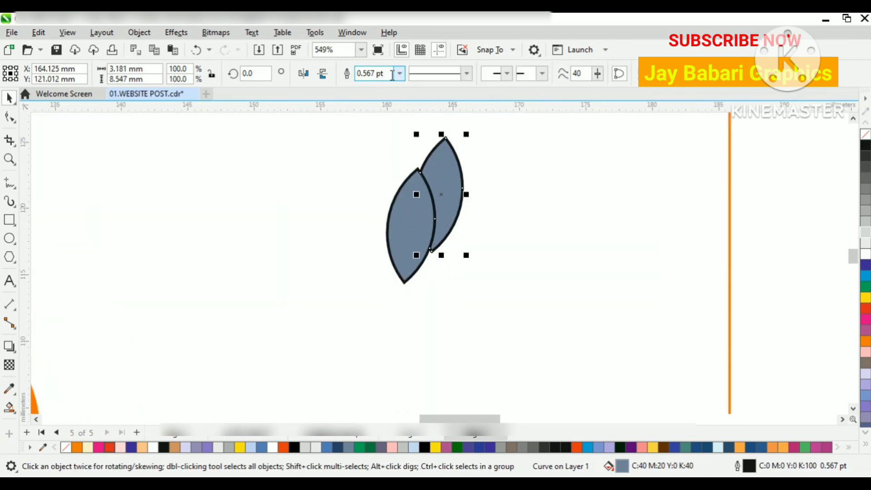
key("ctrl+z")
Step: Rotate the front leaf to about 331.4° and position it over the lower part of the rear leaf
left_click(407, 250)
left_click(447, 210)
left_click(448, 211)
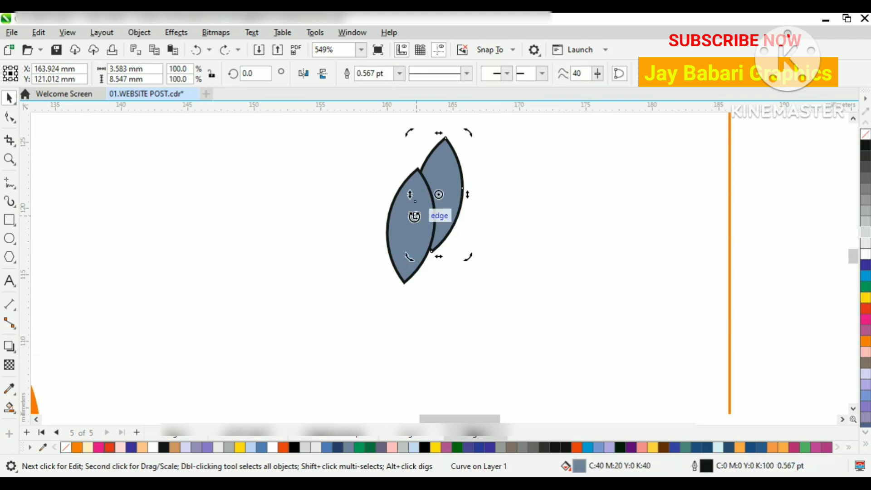
double_click(415, 213)
left_click(9, 98)
left_click(412, 196)
left_click_drag(444, 160, 468, 184)
scroll(437, 220, "up", 1)
scroll(445, 212, "down", 3)
Step: Try welding the two overlapping leaves and shifting them slightly to the left
left_click(444, 156, "shift")
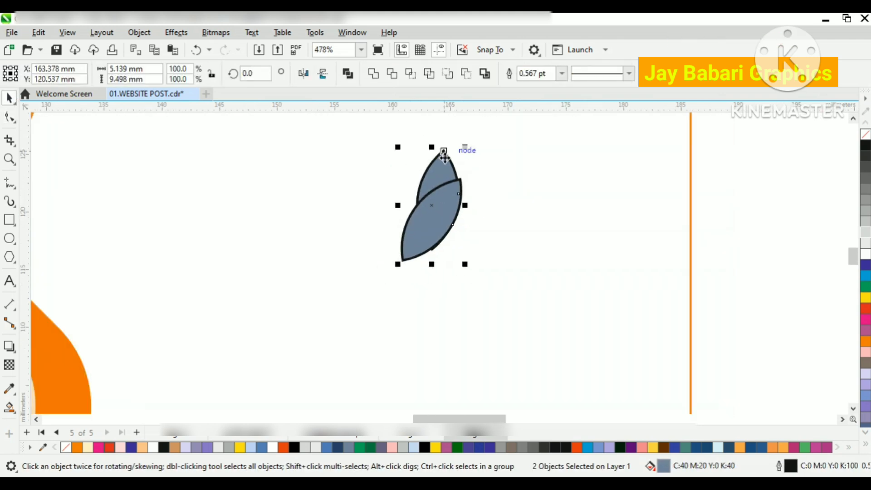
left_click(375, 74)
scroll(449, 193, "up", 3)
key("ctrl+z")
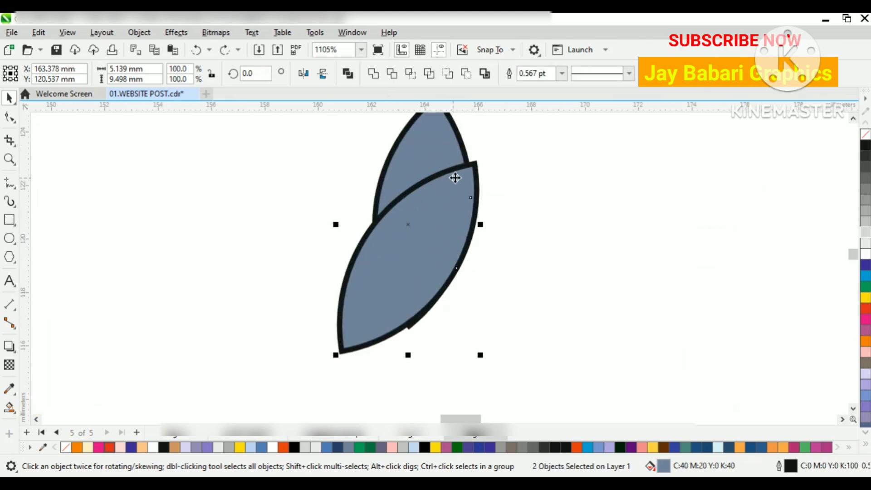
mouse_move(463, 181)
left_mouse_down()
mouse_move(454, 182)
mouse_move(461, 189)
mouse_move(450, 182)
left_mouse_up()
key("ctrl+z")
Step: Move the front leaf slightly left so its tip meets the rear leaf's edge, and weld both leaves together
left_click(516, 196)
left_click(461, 173)
scroll(461, 169, "up", 2)
scroll(471, 163, "up", 6)
scroll(490, 210, "down", 5)
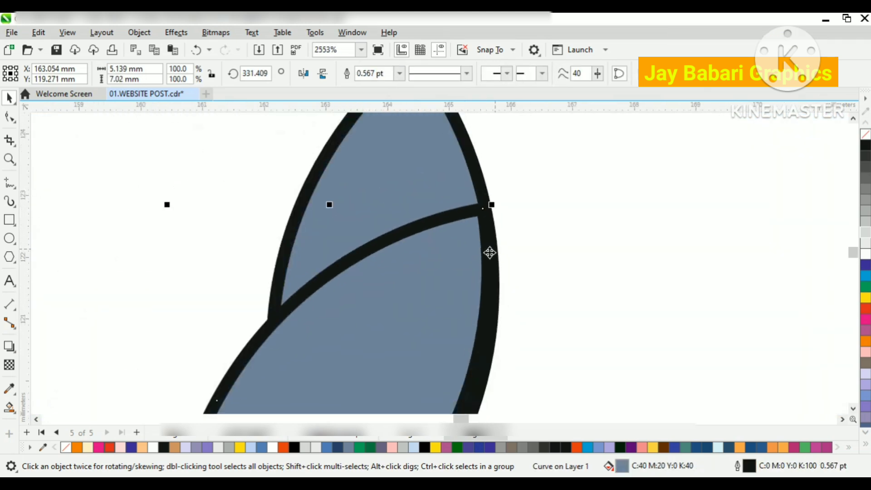
left_click(455, 210, "shift")
scroll(451, 192, "down", 1)
left_click(375, 74)
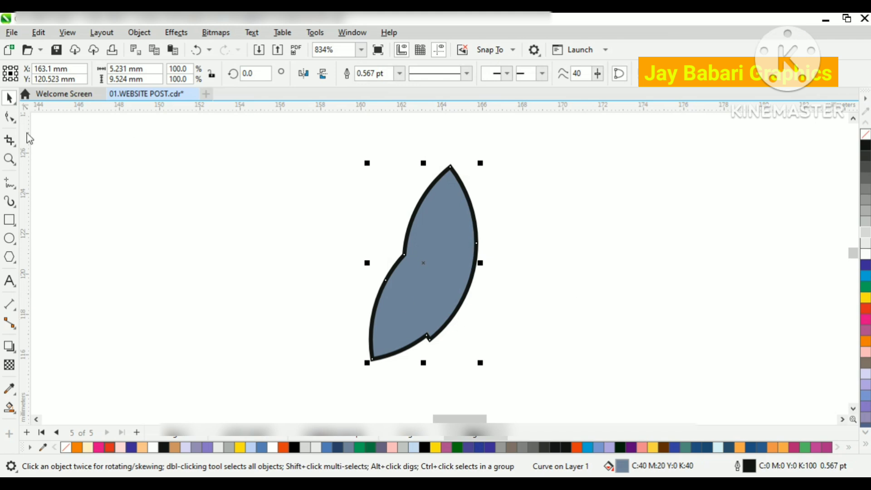
Step: Remove the notch from the leaf shape's lower edge and move its inner corner node slightly to the right
left_click(10, 117)
scroll(456, 327, "up", 1)
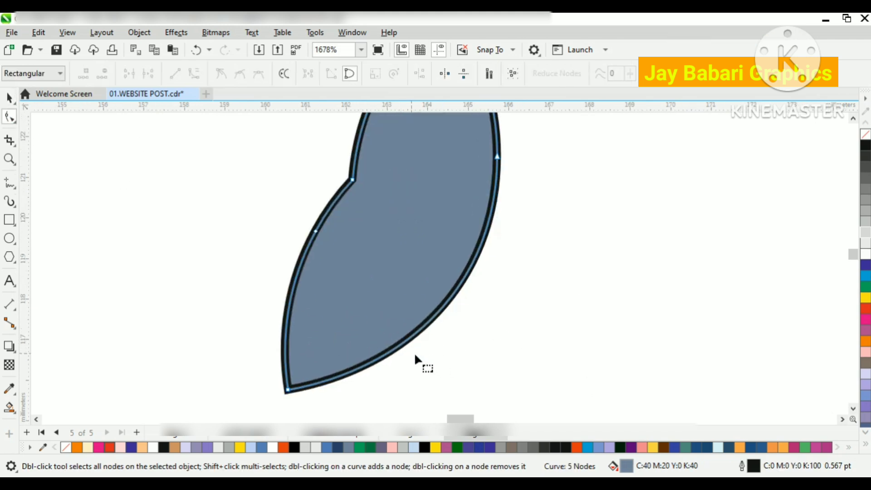
scroll(416, 323, "down", 1)
mouse_move(383, 253)
left_mouse_down()
mouse_move(415, 276)
mouse_move(396, 256)
left_mouse_up()
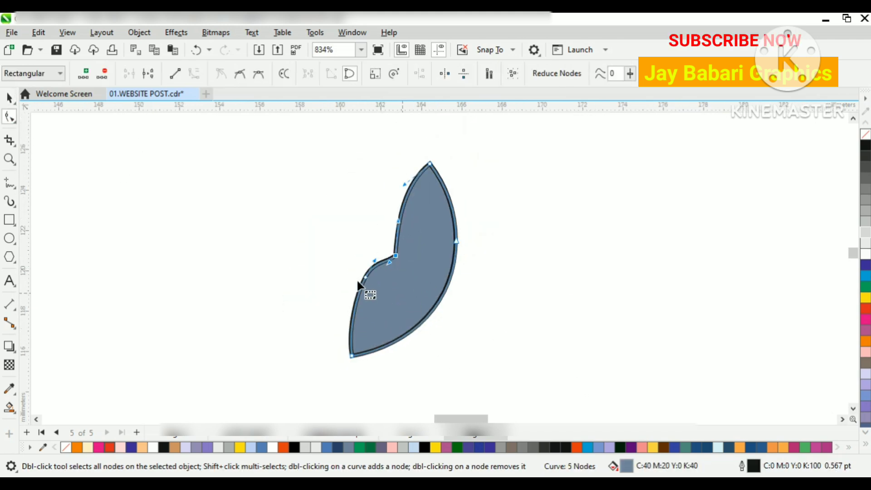
Step: Fill the leaf shape with red (C0 M100 Y100 K0) and remove its outline
left_click(8, 98)
scroll(241, 161, "down", 1)
left_click(367, 240)
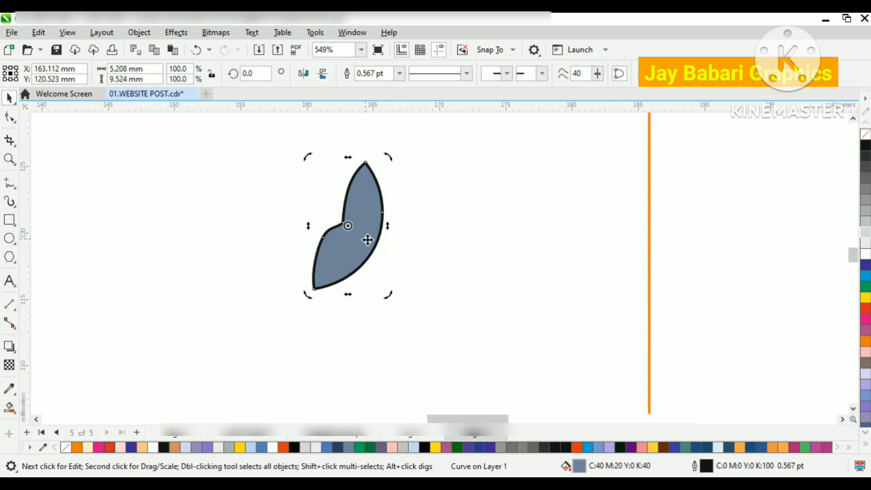
left_click(866, 287)
left_click(866, 308)
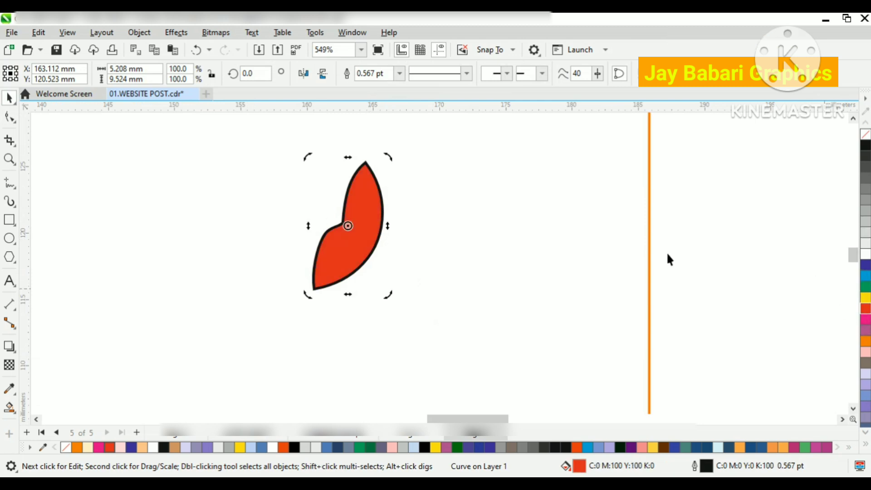
right_click(865, 139)
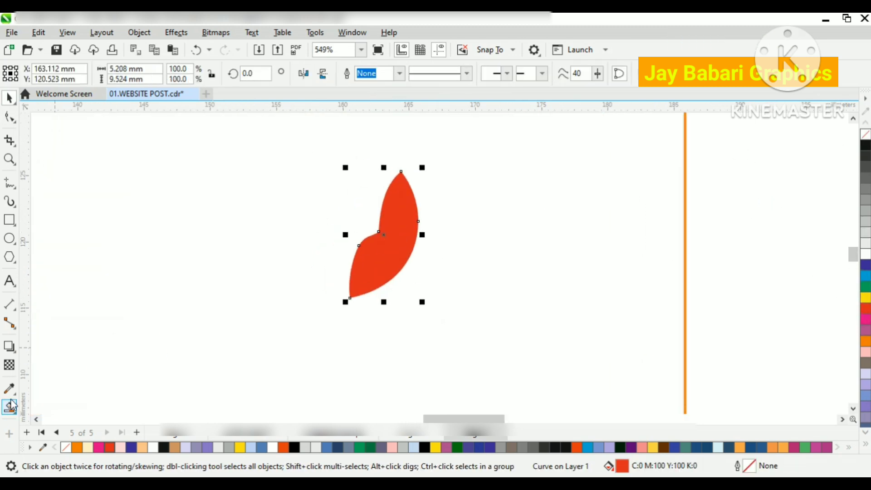
Step: Apply a linear fountain fill from the leaf's base to its tip and set the tip colour to bright red
left_click(12, 406)
left_click(59, 404)
left_click_drag(399, 185, 400, 181)
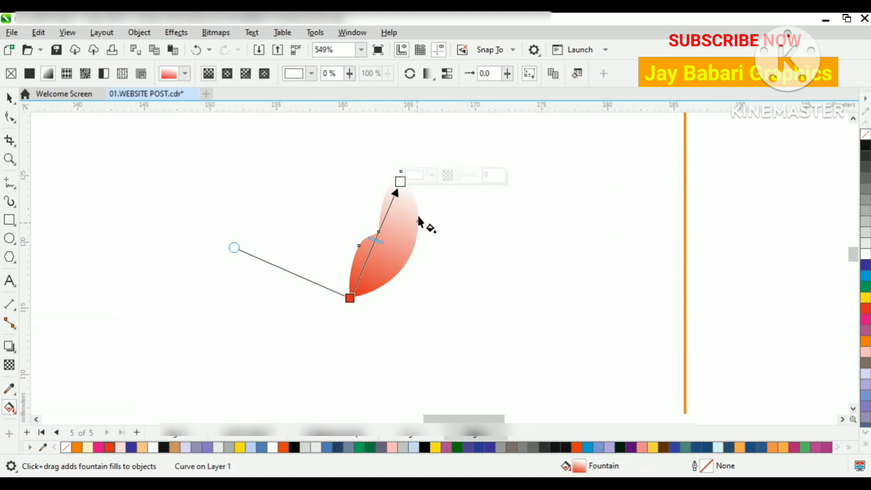
left_click(432, 176)
left_click_drag(478, 259, 498, 233)
Step: Set the gradient's base colour to dark red C28 M100 Y84 K80 and shift its midpoint towards the base
left_click(350, 298)
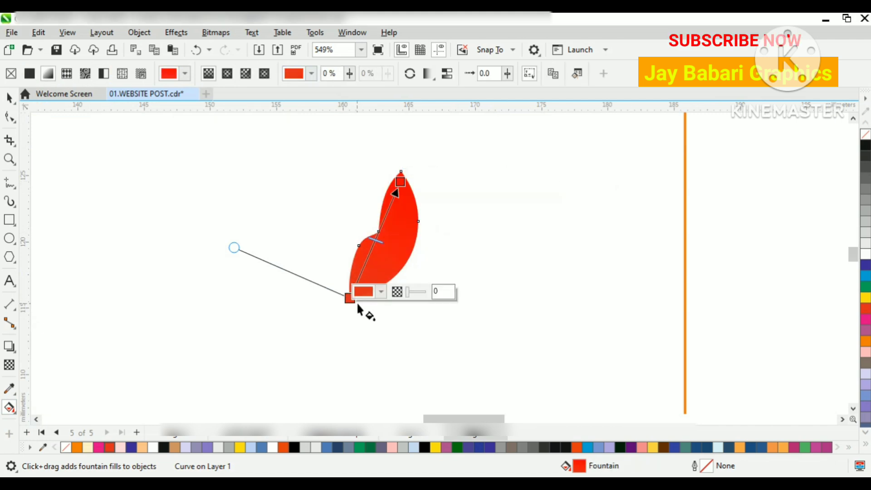
left_click(381, 292)
left_click(366, 104)
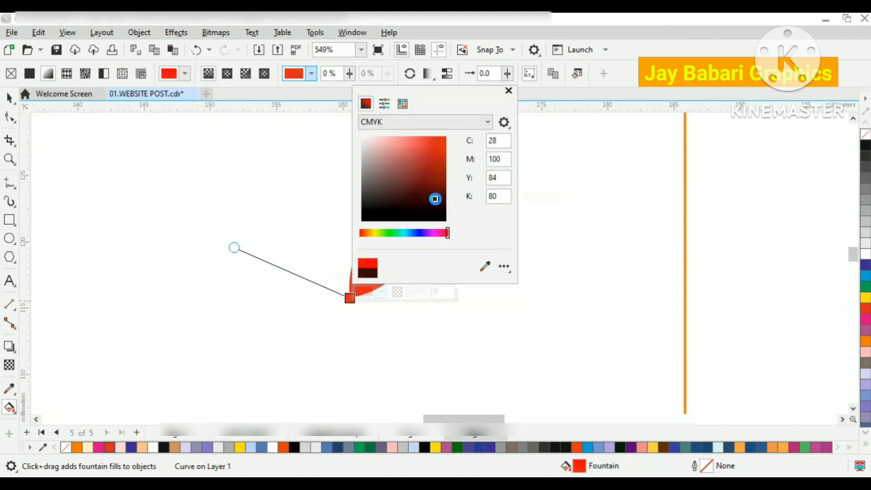
left_click(557, 338)
left_click_drag(376, 240, 367, 257)
left_click(10, 98)
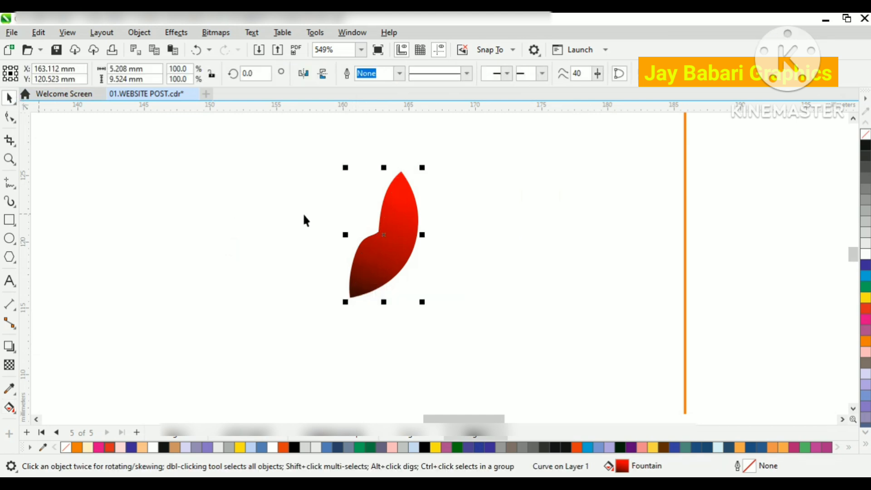
Step: Rotate copies of the leaf around its base point in 90° steps to form a four-leaf pinwheel
left_click(385, 235)
scroll(349, 298, "down", 2)
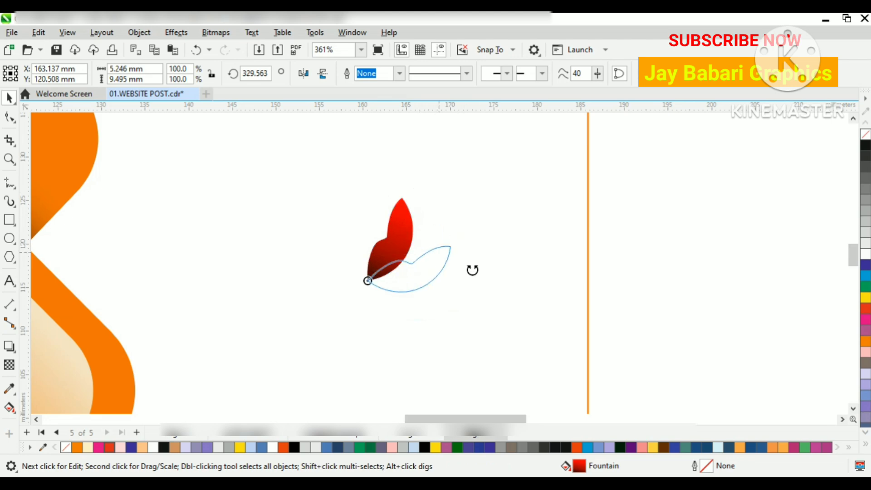
left_click_drag(488, 342, 489, 342)
scroll(377, 164, "down", 2)
key("ctrl+r")
key("ctrl+r")
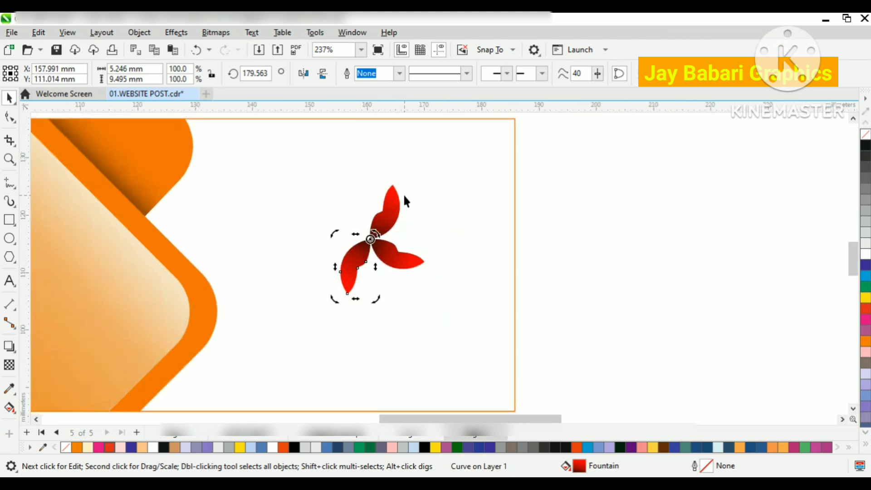
scroll(390, 204, "down", 1)
Step: Select all four leaves of the pinwheel and group them
left_click_drag(549, 159, 306, 301)
right_click(385, 219)
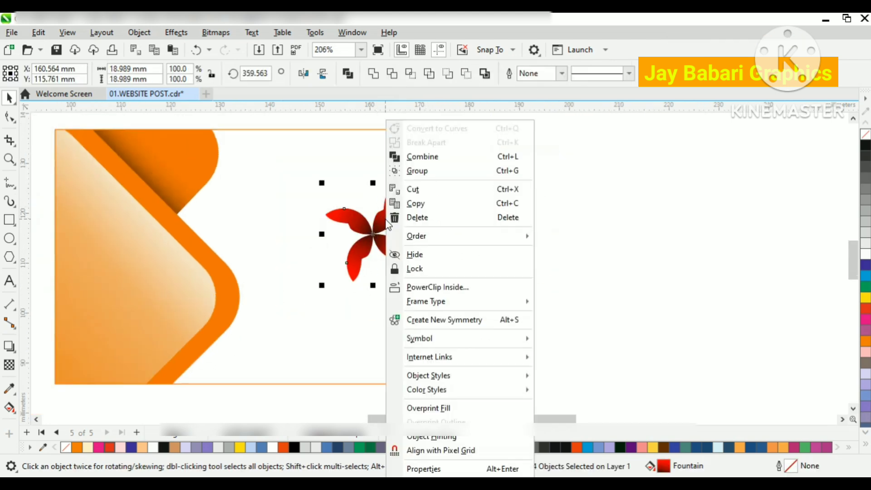
left_click(425, 174)
key("Escape")
Step: Create a copy of the pinwheel rotated 30° about its centre and fill the copy with yellow
scroll(367, 243, "up", 2)
double_click(371, 244)
double_click(386, 213)
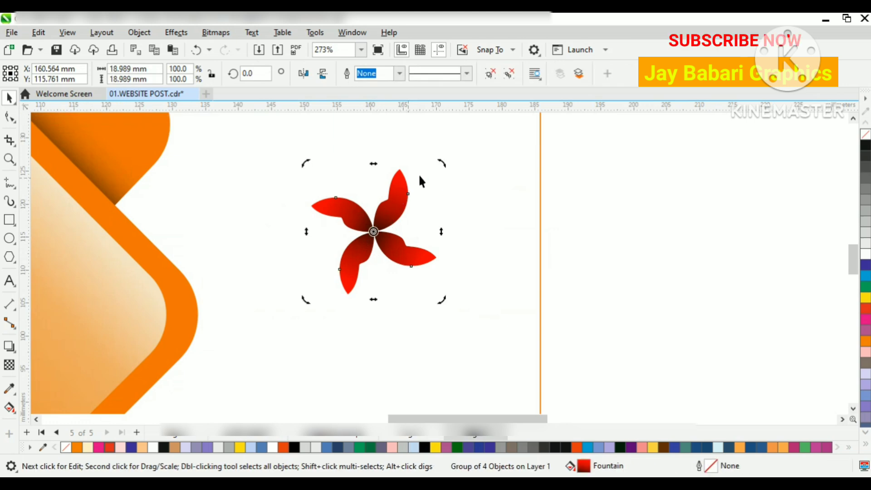
left_click_drag(440, 162, 395, 164)
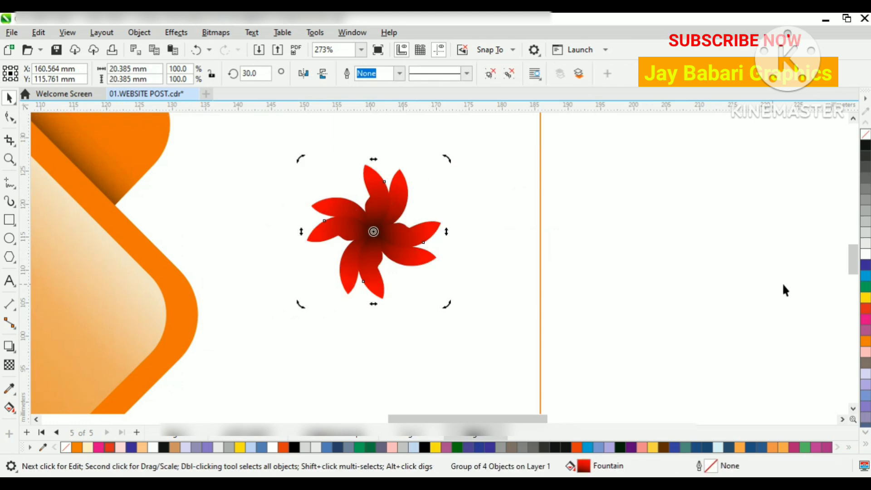
left_click(866, 298)
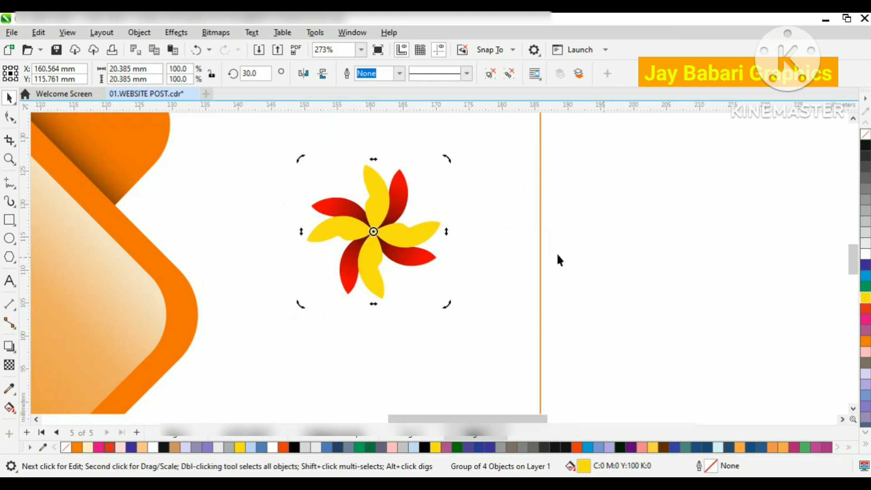
Step: Apply a fountain fill to the yellow pinwheel copy, with olive C15 M11 Y100 K51 at the centre and red outside
left_click(9, 407)
left_click(400, 226)
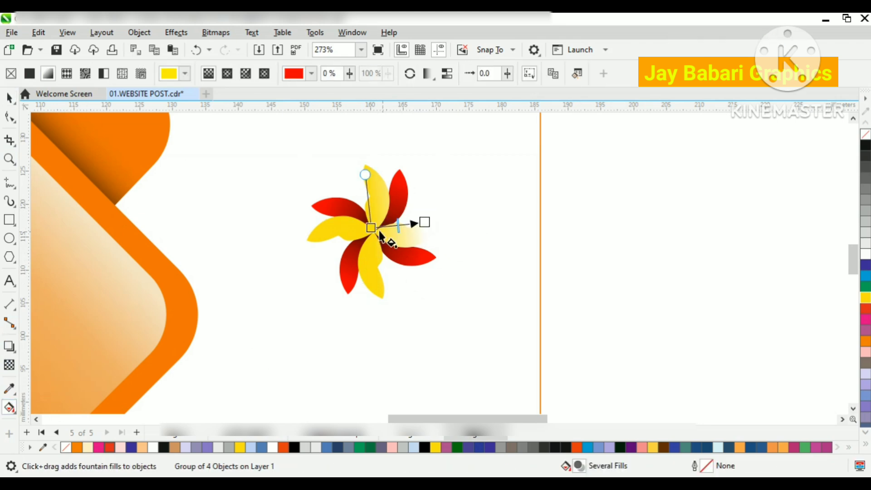
left_click(371, 228)
left_click(346, 244)
left_click(339, 268)
left_click(413, 342)
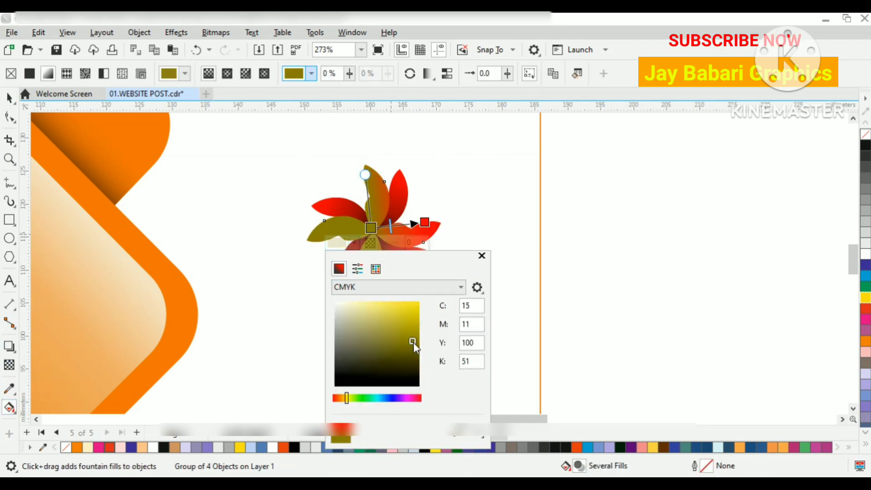
Step: Try an elliptical fountain fill with a lighter red on the pinwheel copy and reposition its gradient handles
left_click(425, 222)
left_click(408, 237)
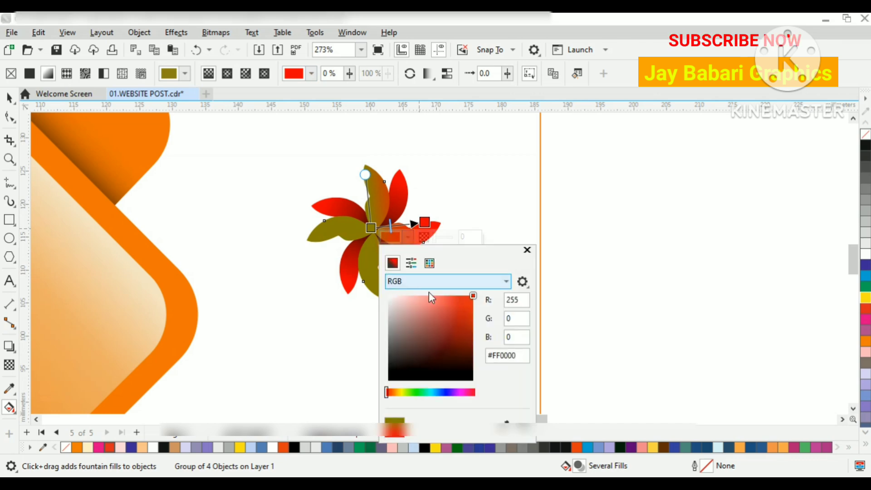
left_click(447, 301)
left_click(227, 73)
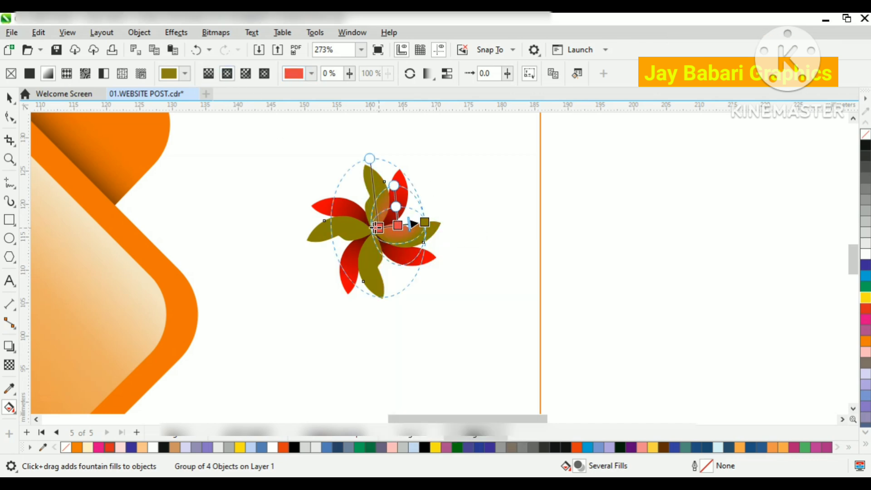
scroll(374, 232, "up", 3)
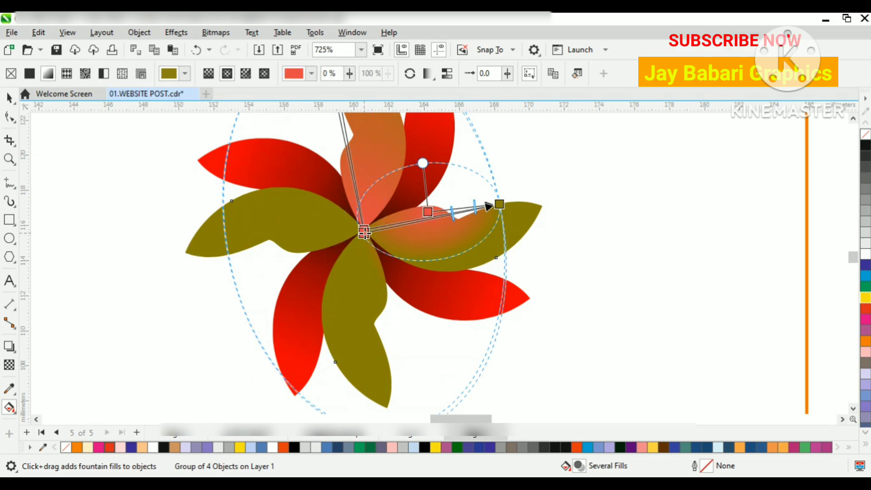
left_click_drag(499, 204, 364, 230)
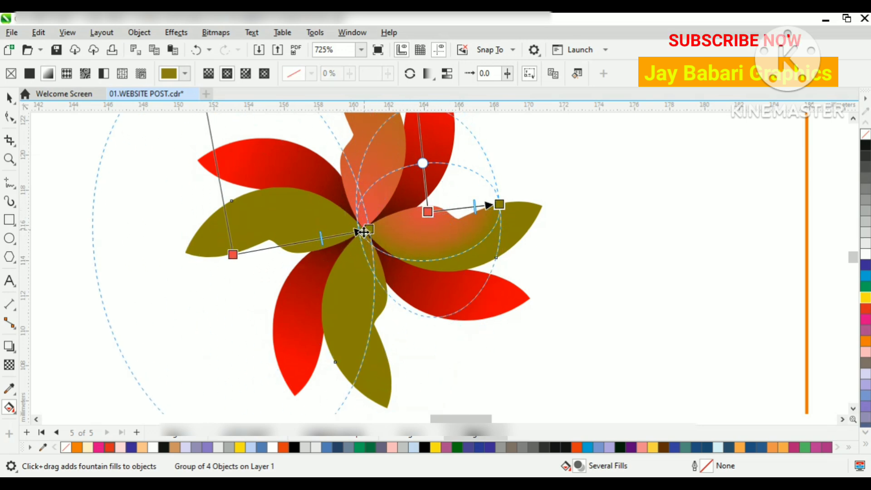
left_click_drag(417, 208, 429, 206)
left_click(9, 99)
Step: Undo the colour and gradient changes on the rotated pinwheel copy
scroll(295, 249, "down", 3)
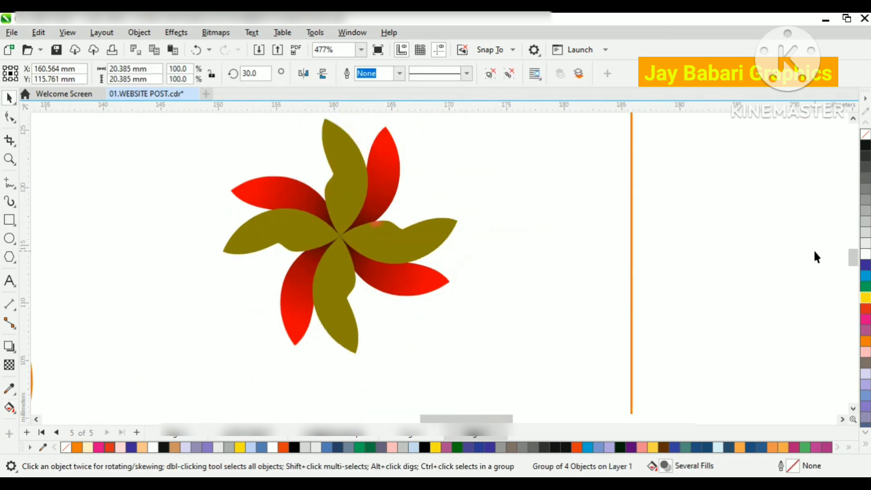
left_click(816, 253)
key("ctrl+z")
key("ctrl+z")
key("ctrl+z")
key("ctrl+z")
key("ctrl+z")
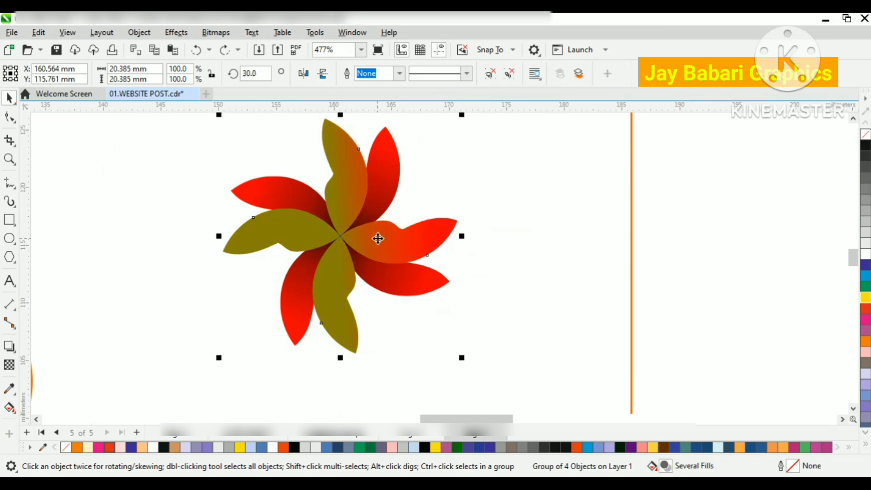
Step: Ungroup the rotated pinwheel copy into separate leaves
right_click(382, 240)
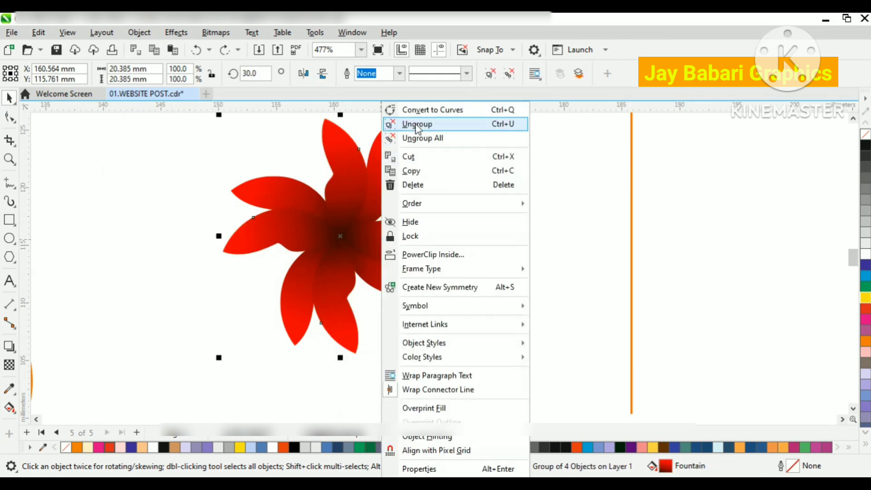
left_click(417, 125)
left_click(403, 184)
Step: Change the tip colour of the rotated copy's upper leaf gradient to green #04D624
left_click(354, 181)
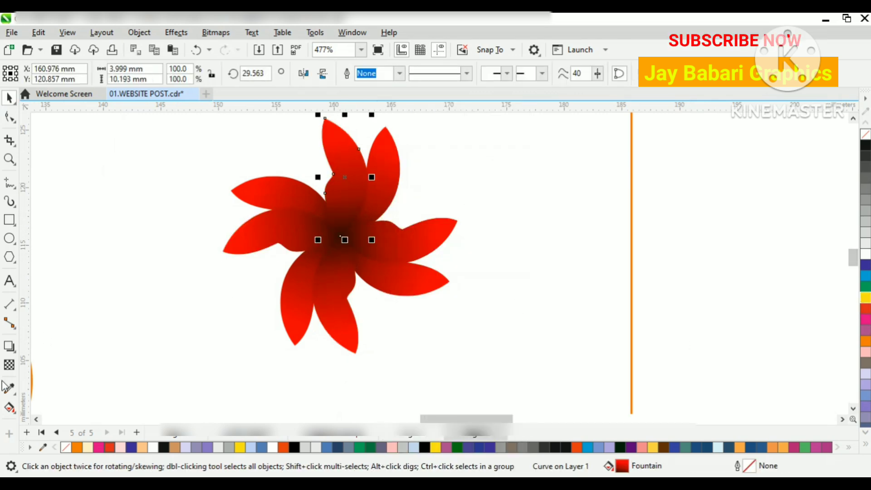
left_click(9, 407)
left_click(327, 125)
left_click(360, 117)
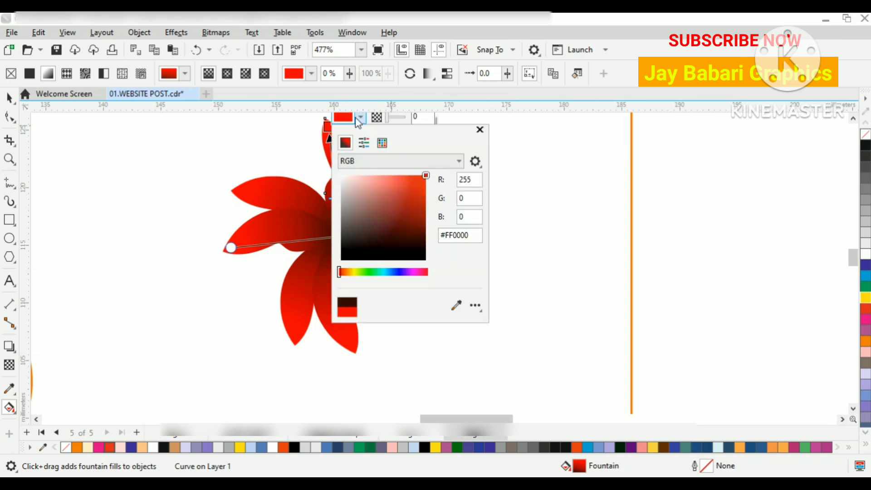
left_click(371, 272)
left_click(425, 188)
left_click_drag(451, 133, 683, 174)
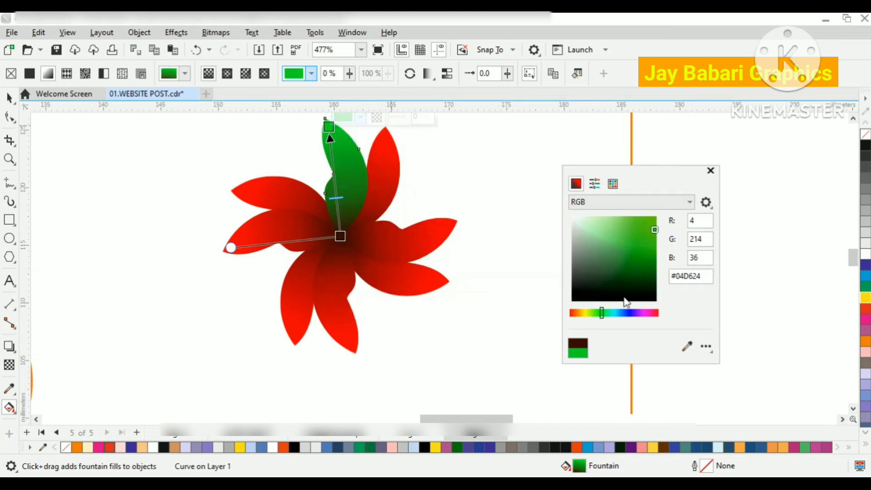
Step: Try gold #E6CD5C and then pink #E65CDF as the tip colour of the upper leaf's gradient
left_click(582, 314)
left_click(637, 229)
left_click_drag(640, 229, 623, 225)
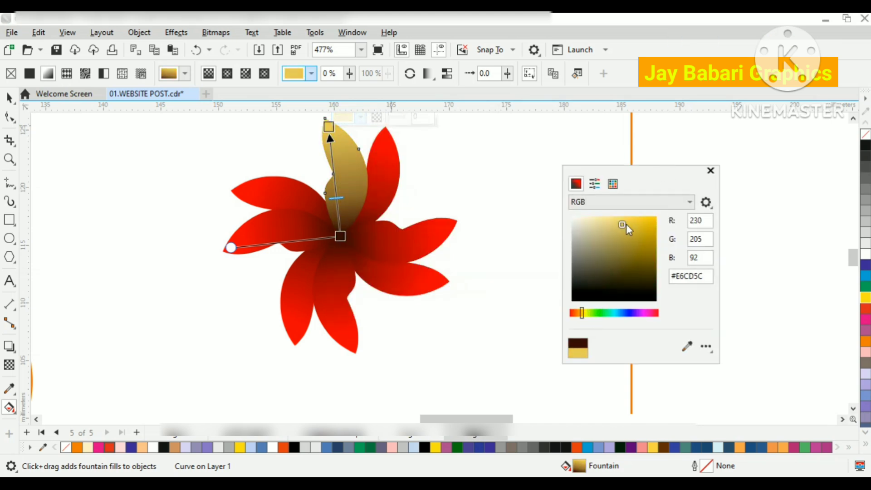
left_click(617, 313)
left_click(645, 313)
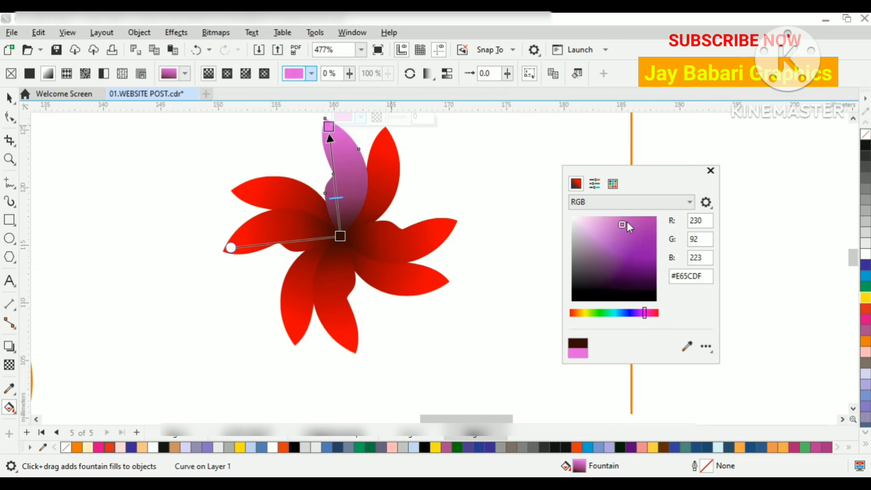
left_click(10, 105)
left_click(6, 97)
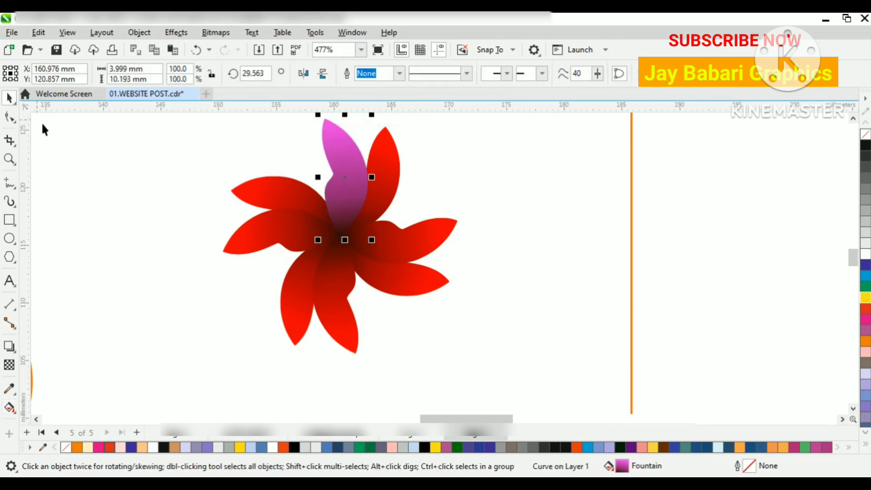
Step: Delete the four leaves of the rotated copy, leaving only the original pinwheel
left_click(150, 165)
scroll(152, 166, "down", 1)
left_click(284, 171)
key("Delete")
left_click(340, 212)
key("Delete")
left_click(245, 215)
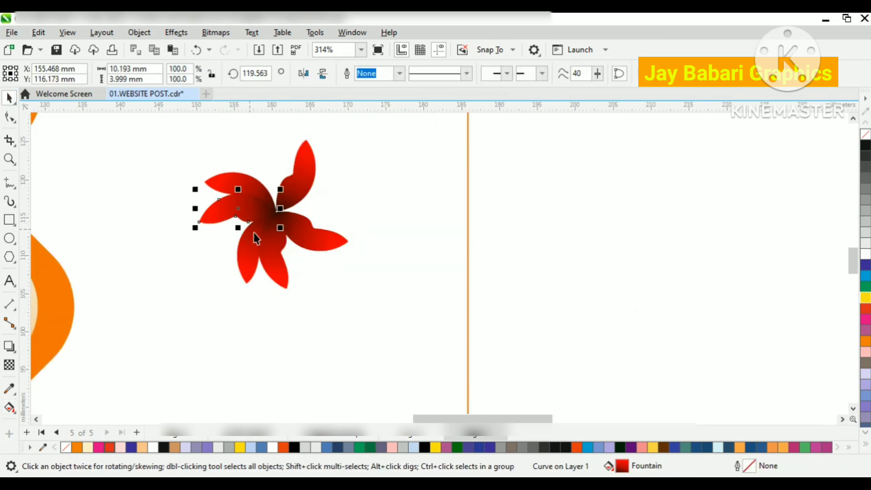
key("Delete")
left_click(274, 247)
key("Delete")
scroll(287, 224, "down", 1)
Step: Rotate the remaining four-leaf pinwheel group to about 16.76°
left_click(290, 224)
left_click(296, 218)
left_click_drag(330, 164, 312, 158)
left_click(498, 241)
scroll(329, 219, "down", 1)
Step: Scale the pinwheel logo down to about 12.2 × 12.2 mm and move it further right on the card
left_click_drag(377, 163, 233, 254)
scroll(309, 253, "up", 1)
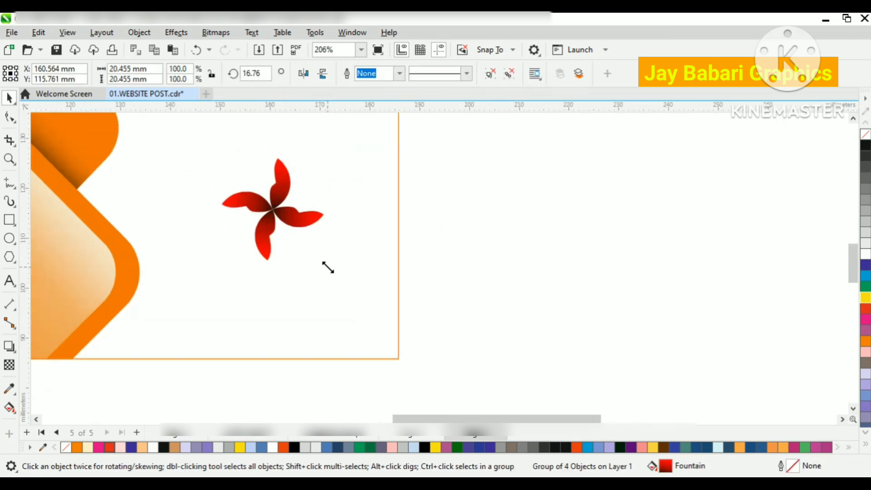
left_click_drag(328, 267, 303, 241)
left_click_drag(284, 211, 302, 206)
scroll(302, 215, "up", 1)
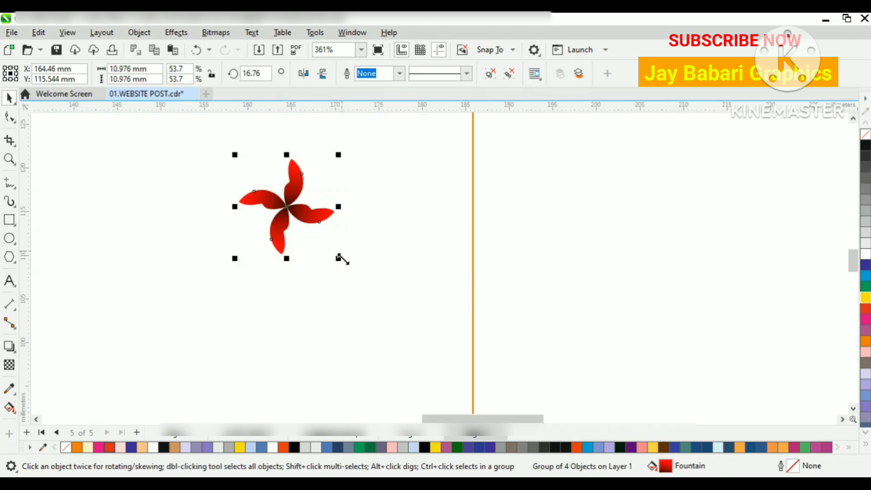
scroll(336, 253, "down", 2)
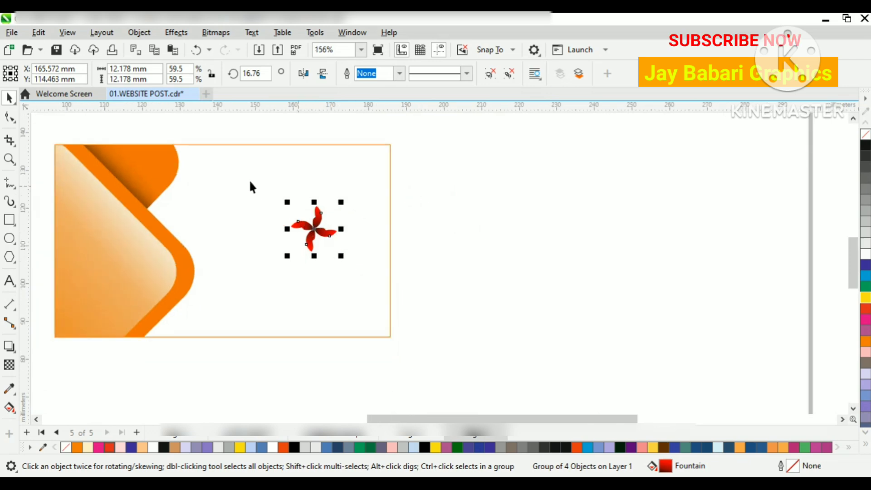
Step: Move the pinwheel logo slightly up and to the left within the card's white area
left_click(248, 179, "shift")
scroll(314, 238, "up", 1)
left_click(315, 228)
left_click_drag(315, 229, 303, 185)
left_click(507, 235)
Step: Add the artistic text "DESIGN STUDIO" starting just below the pinwheel logo
left_click(10, 281)
left_click(257, 251)
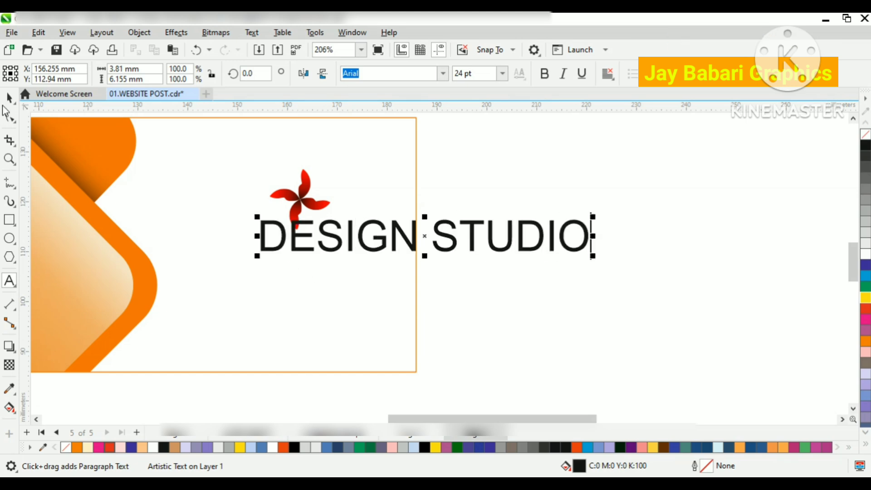
Step: Scale the DESIGN STUDIO text down to about 39.1 mm wide and centre it beneath the pinwheel logo
key("ctrl+space")
left_click_drag(593, 256, 459, 241)
left_click_drag(384, 232, 331, 255)
left_click(314, 211)
left_click(334, 262, "shift")
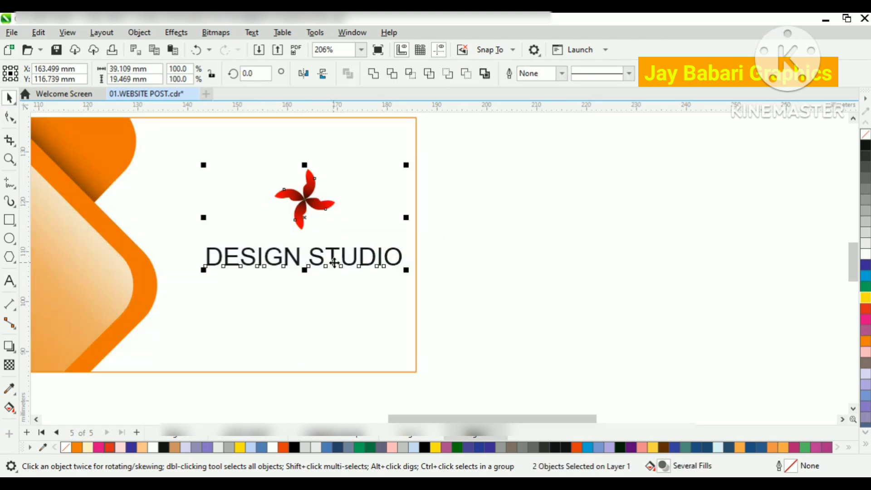
Step: Set the DESIGN STUDIO text to Arial Black, reduce it to about 36.2 mm wide and re-centre it under the pinwheel
left_click(356, 263)
left_click(443, 73)
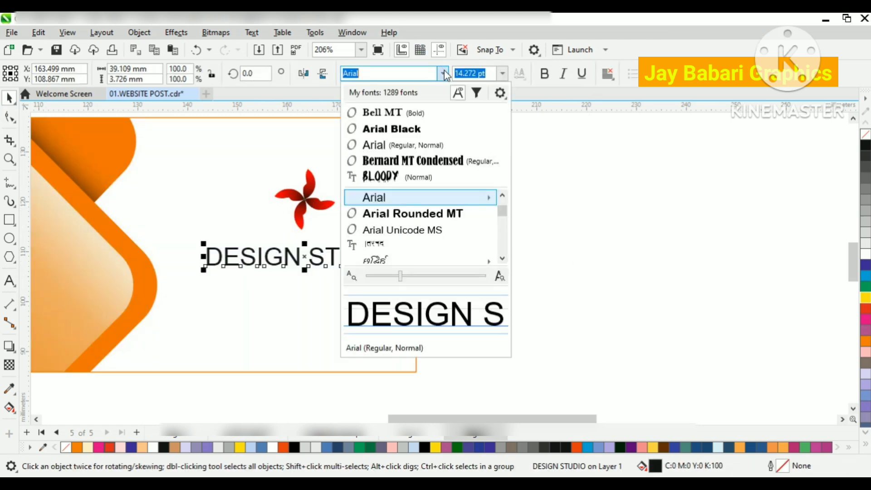
left_click(411, 130)
left_click_drag(416, 265, 398, 267)
left_click_drag(372, 256, 352, 248)
left_click(304, 215, "shift")
key("c")
left_click(352, 234)
Step: Change the font of only the word STUDIO to Baskerville Old Face
left_click(349, 260)
scroll(349, 260, "up", 1)
left_click(9, 281)
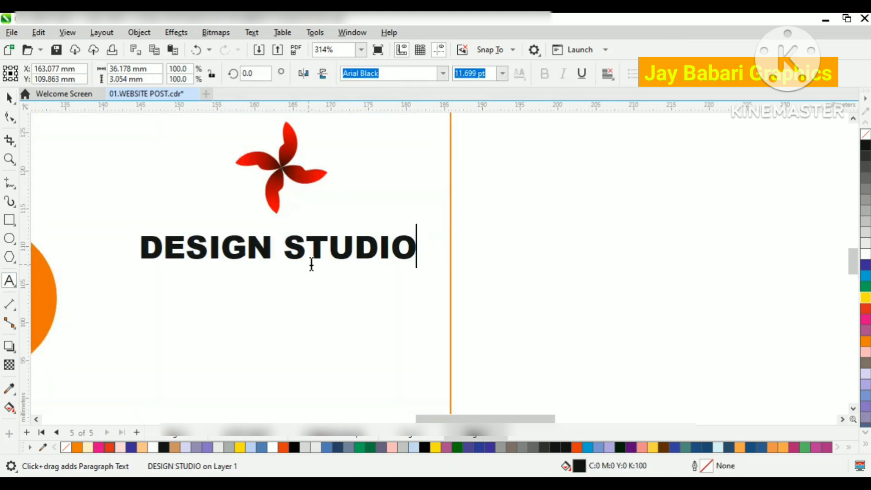
left_click_drag(285, 255, 418, 249)
left_click(443, 73)
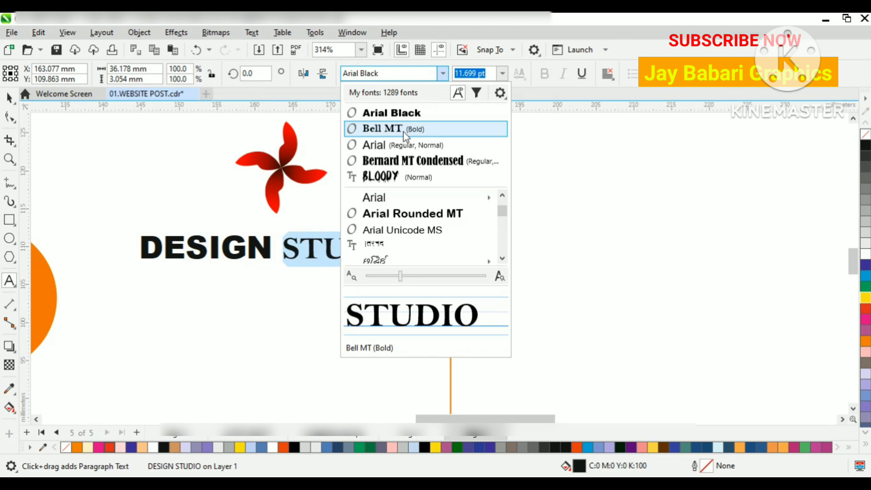
scroll(402, 214, "down", 1)
mouse_move(399, 219)
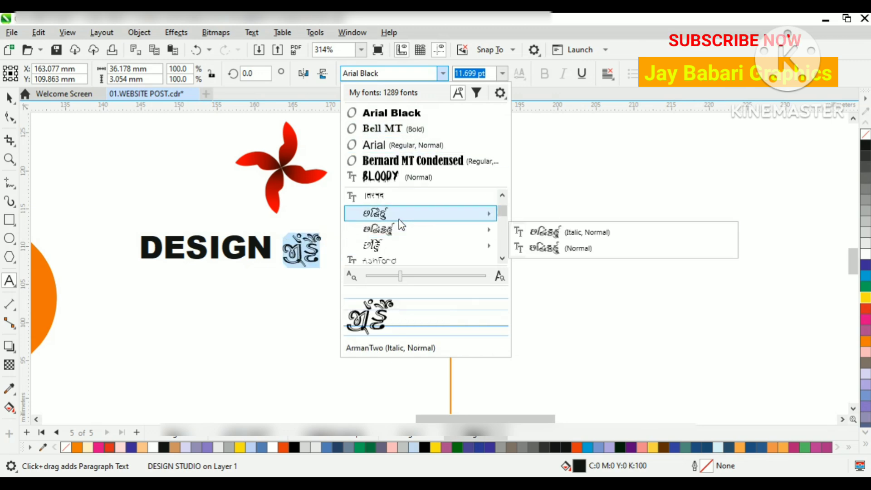
scroll(402, 220, "down", 2)
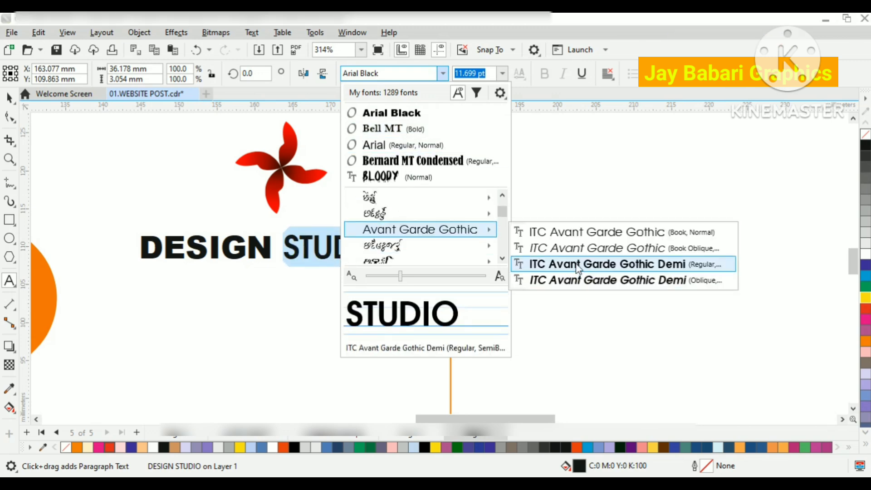
scroll(401, 229, "down", 2)
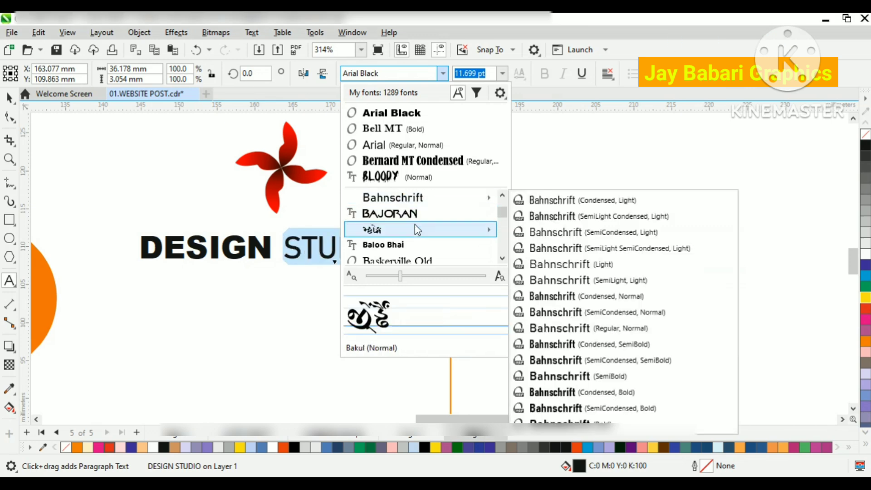
scroll(408, 227, "down", 1)
left_click(404, 215)
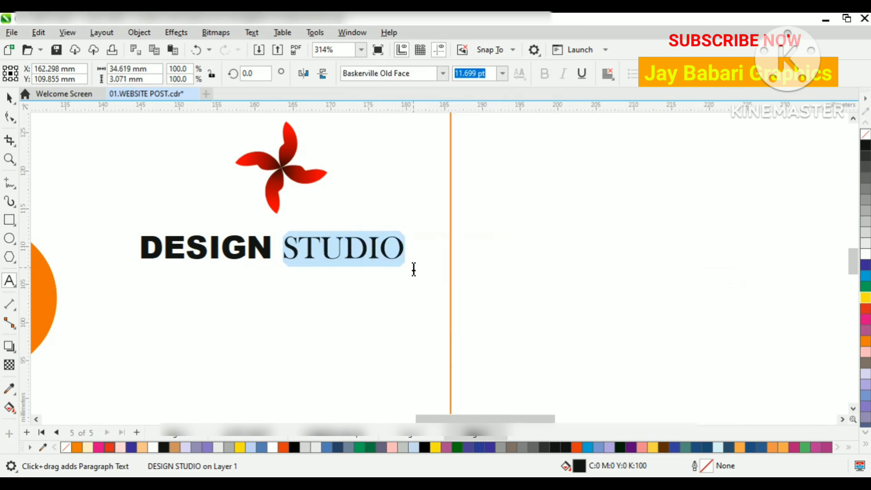
Step: Colour the word STUDIO red and the word DESIGN dark blue
left_click_drag(289, 247, 404, 255)
left_click(381, 277)
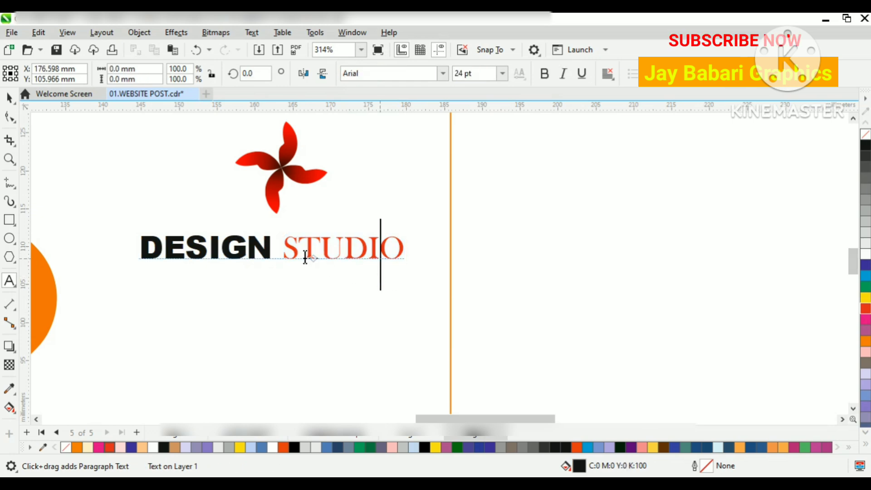
left_click(274, 248)
left_click_drag(144, 248, 400, 253)
left_click(490, 448)
left_click(363, 311)
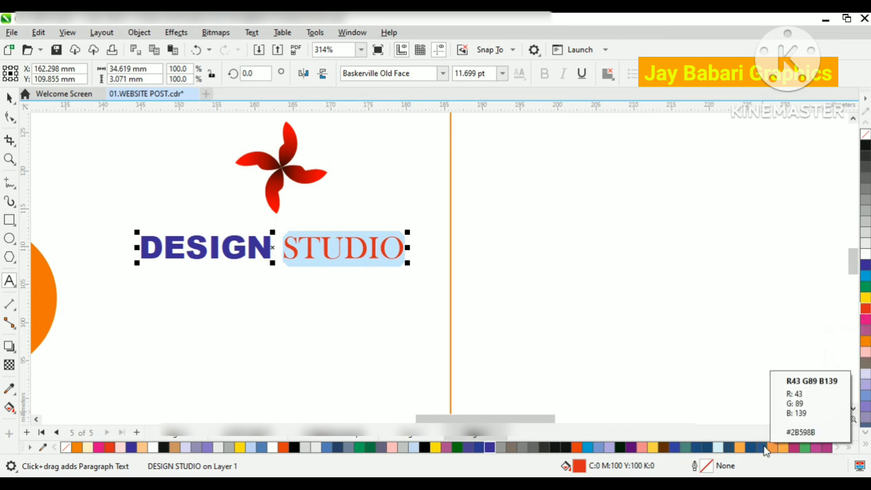
left_click(363, 303)
Step: Centre the pinwheel and DESIGN STUDIO text on each other, group them, and centre the group vertically on the card
scroll(390, 271, "down", 2)
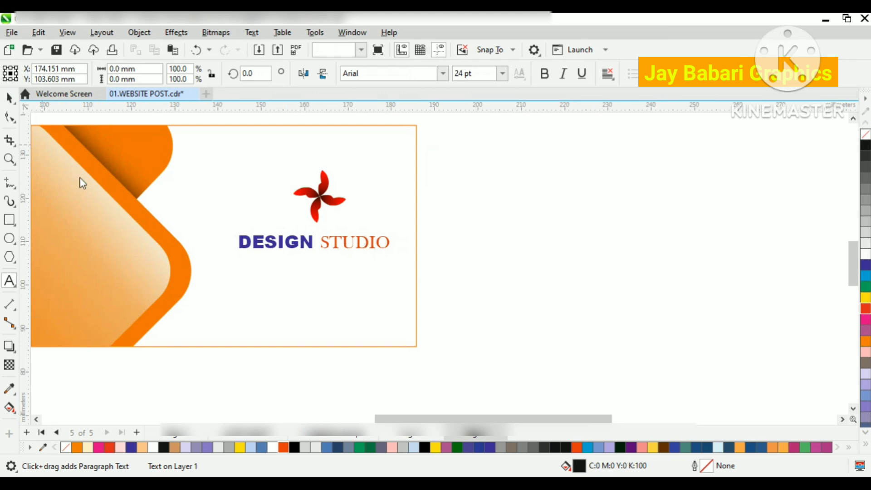
left_click(9, 98)
scroll(512, 263, "down", 1)
left_click_drag(493, 166, 246, 282)
key("e")
key("ctrl+z")
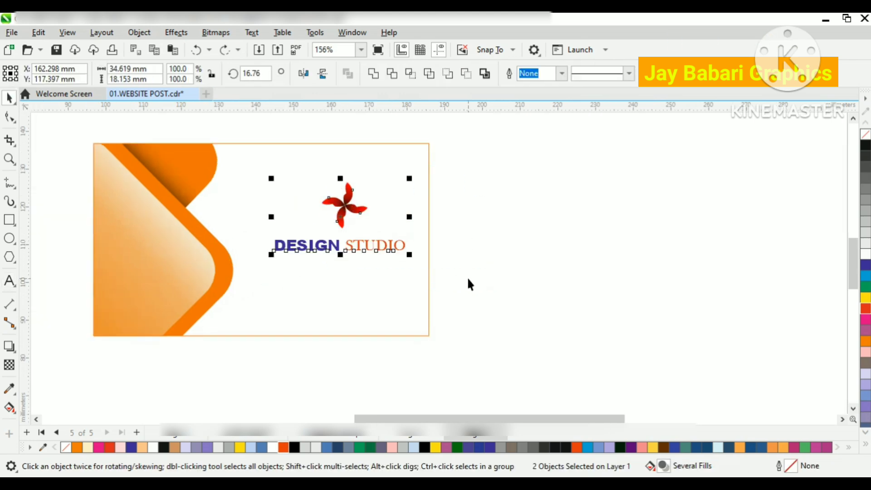
key("c")
key("ctrl+g")
left_click(384, 302, "shift")
key("e")
left_click(436, 226)
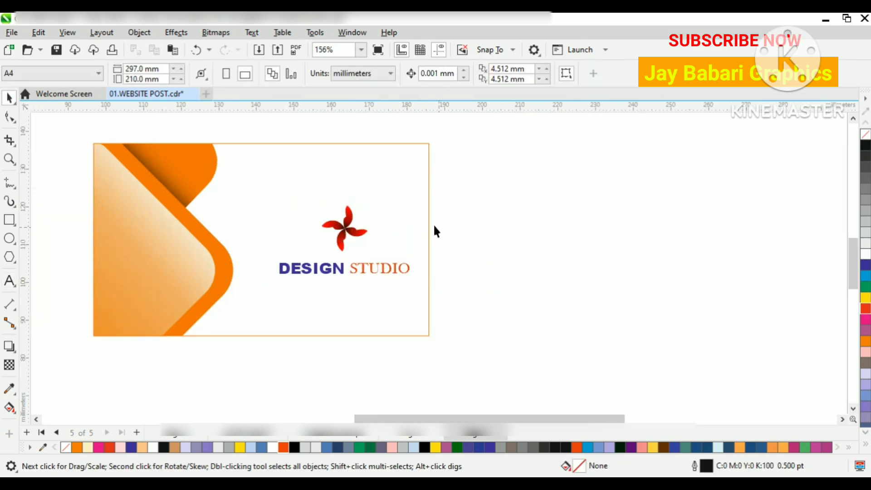
Step: Move the grouped logo and text slightly up within the card's white area
left_click(376, 268)
scroll(376, 269, "up", 1)
key("Escape")
left_click(342, 214)
left_click_drag(345, 211, 342, 203)
scroll(506, 200, "down", 2)
Step: Place a copy of the card background without the logo just below the original, centred horizontally with it
left_click(353, 194)
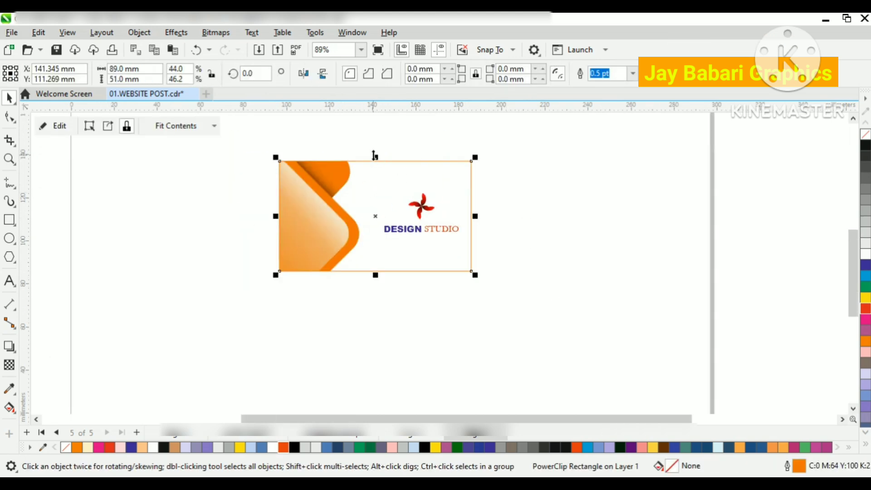
right_click(380, 179)
left_click(421, 189)
right_click(554, 185)
left_click(615, 284)
scroll(395, 178, "down", 1)
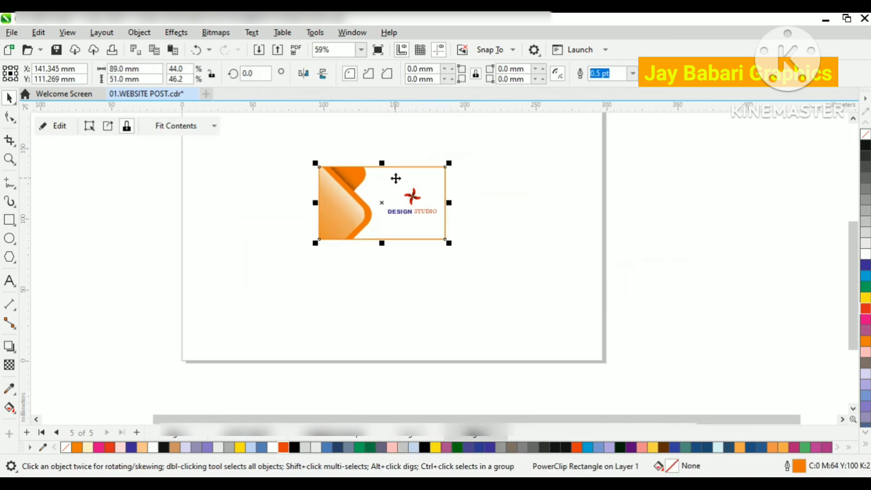
left_click_drag(388, 178, 387, 259)
left_click(381, 212, "shift")
key("e")
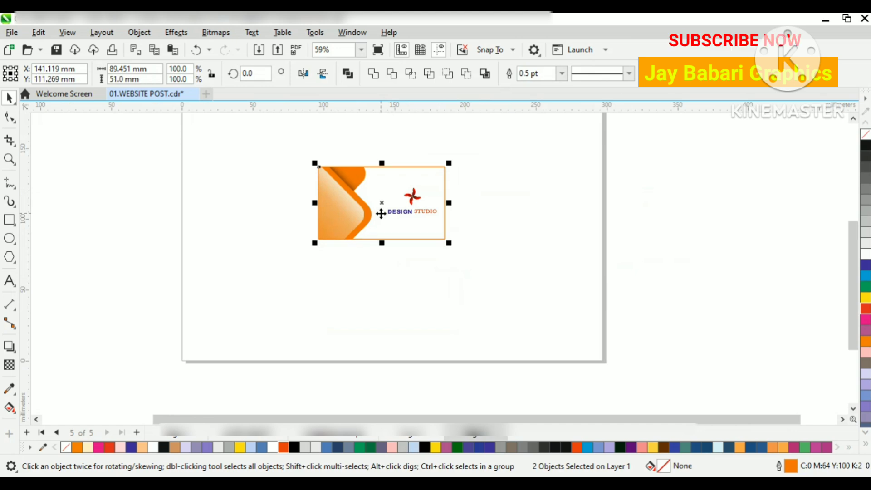
key("ctrl+z")
key("c")
left_click(579, 293)
left_click(365, 289)
left_click(303, 73)
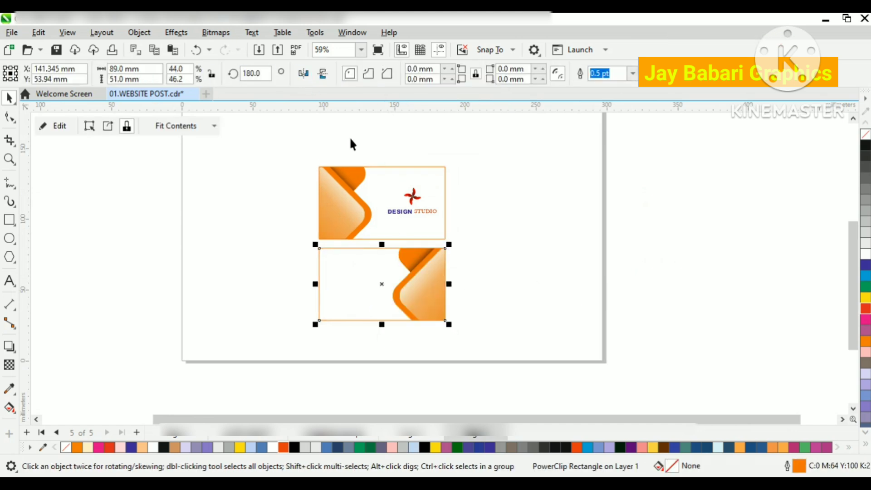
left_click(321, 73)
left_click(304, 76)
left_click(322, 77)
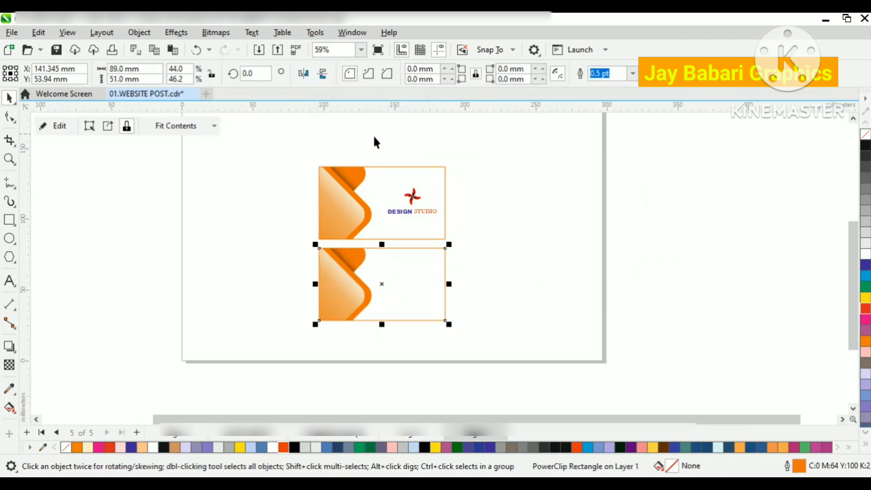
Step: Mirror the lower card copy vertically
left_click(409, 281)
left_click(325, 78)
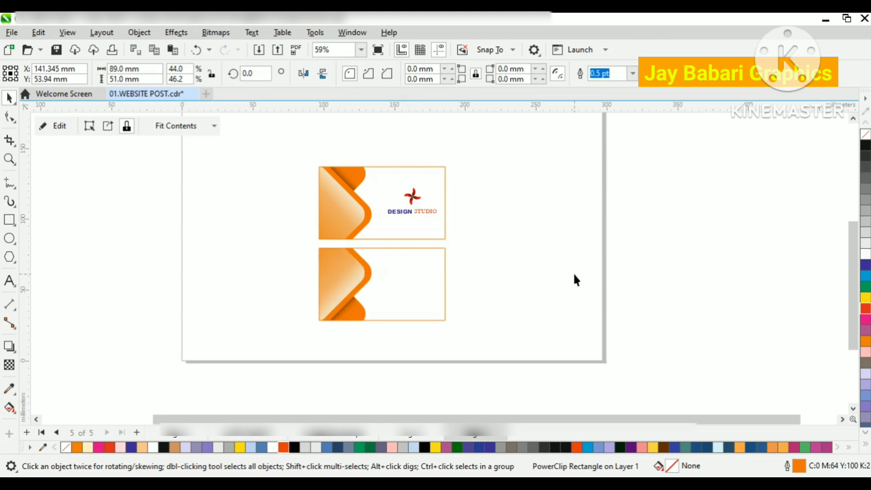
scroll(399, 286, "up", 3)
left_click(472, 270)
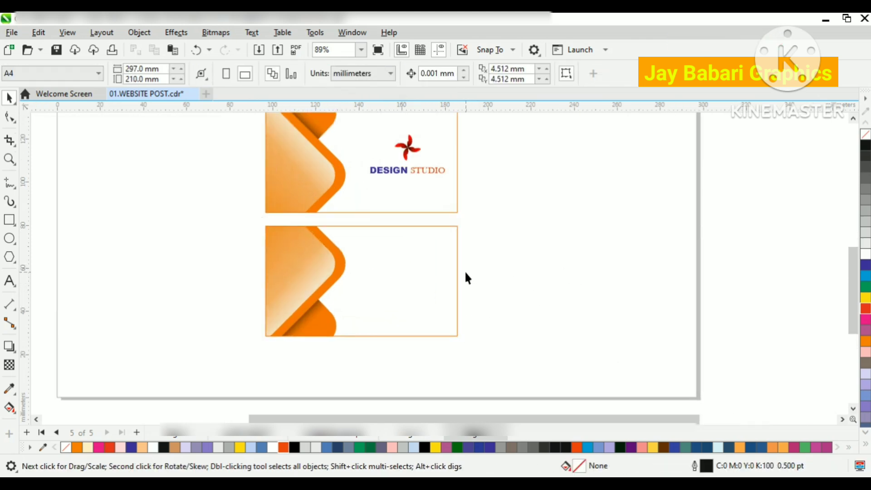
Step: Copy the logo group onto the lower card's gradient diamond and scale it to about 20.3 × 10.65 mm
left_click(404, 158)
left_click(401, 167)
right_click(402, 167)
left_click(402, 151)
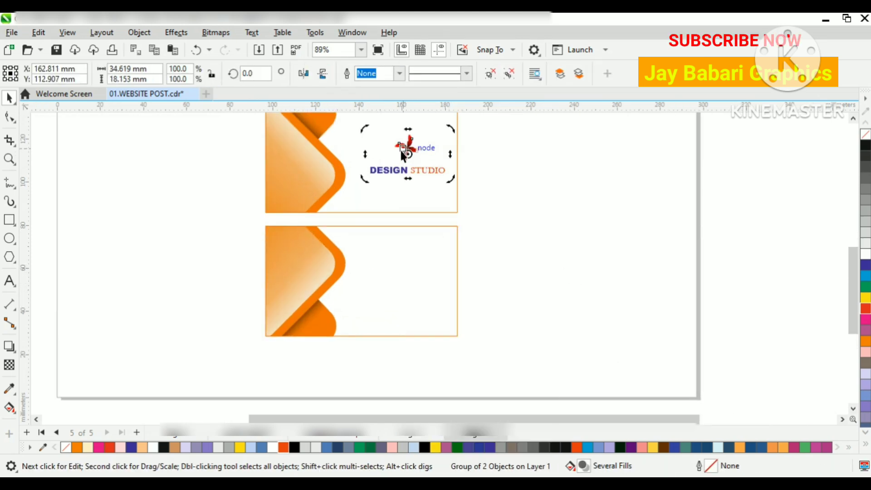
left_click_drag(402, 154, 292, 256)
scroll(312, 253, "up", 2)
scroll(298, 247, "up", 4)
scroll(319, 294, "up", 2)
left_click_drag(353, 297, 366, 303)
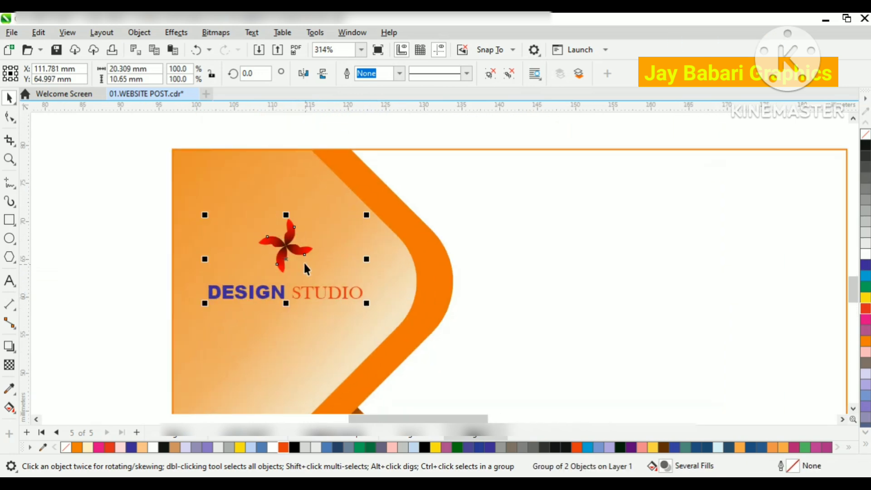
scroll(305, 268, "down", 3)
left_click(152, 247)
Step: Ungroup the lower card's logo and colour its DESIGN STUDIO text black
right_click(308, 285)
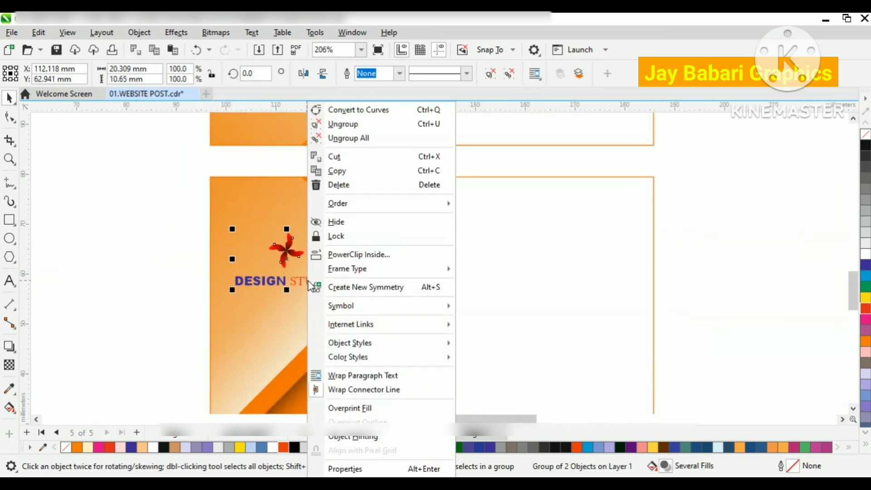
left_click(340, 125)
left_click(65, 206)
left_click(292, 278)
left_click(865, 146)
left_click(581, 254)
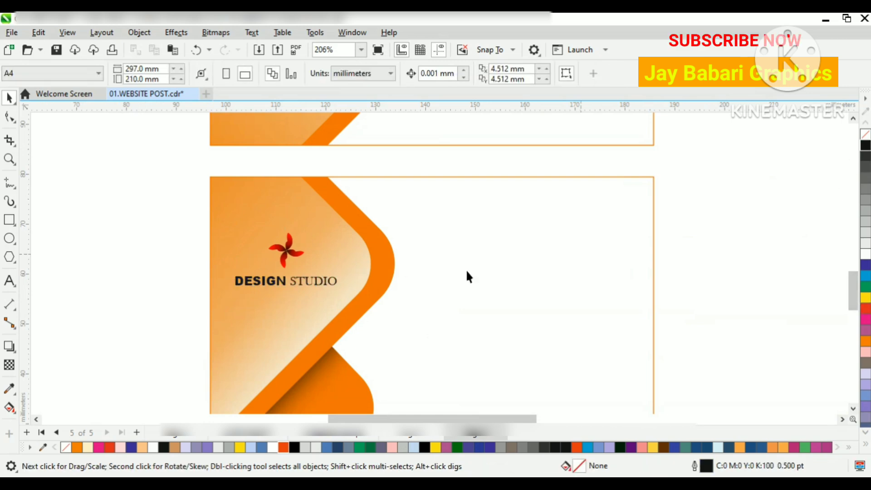
Step: Enlarge the lower card's pinwheel and arrange it above the DESIGN STUDIO text within the gradient diamond
scroll(313, 280, "up", 1)
left_click_drag(314, 280, 293, 298)
left_click(300, 252)
left_click(296, 249)
left_click_drag(308, 269, 328, 289)
left_click_drag(306, 250, 271, 227)
left_click(301, 298)
scroll(275, 237, "down", 2)
left_click(172, 249)
scroll(267, 235, "up", 1)
scroll(265, 235, "up", 1)
left_click(146, 229)
scroll(157, 216, "down", 2)
left_click(136, 483)
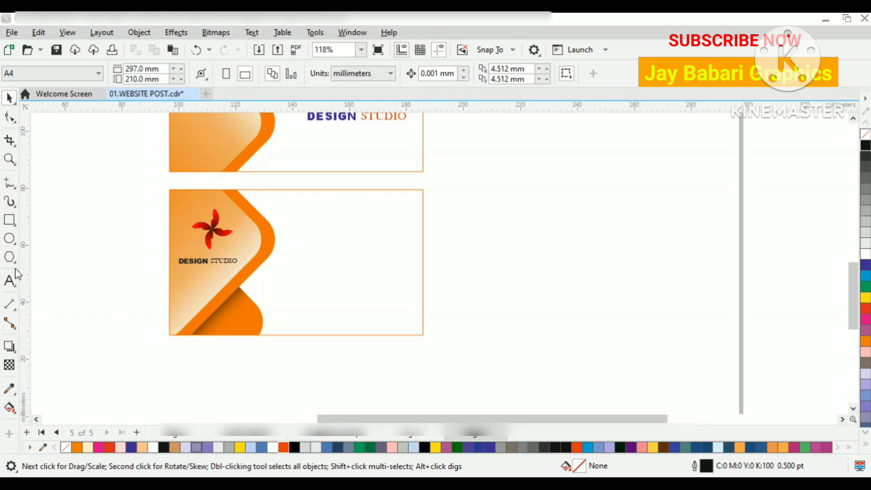
Step: Draw a horizontal rectangle about 46.2 × 7.4 mm across the upper right edge of the lower card
left_click(9, 220)
left_click_drag(440, 203, 376, 218)
left_click_drag(308, 224, 308, 225)
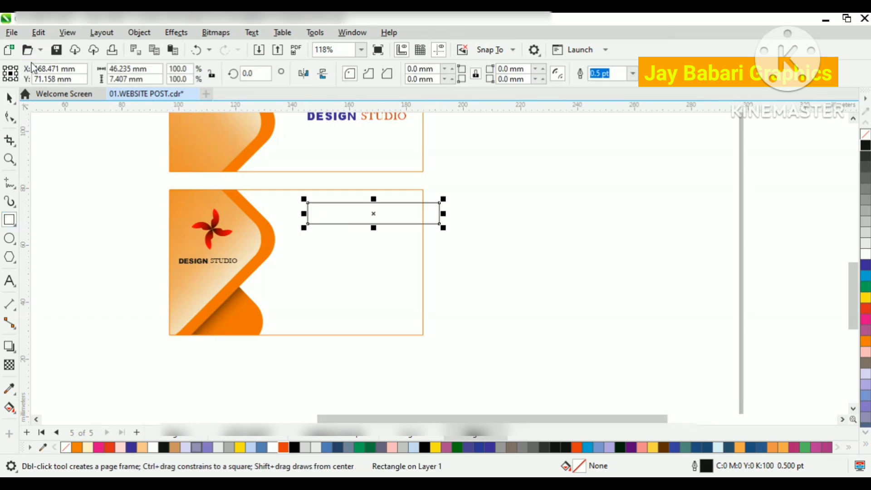
left_click(9, 97)
Step: Fill the rectangle with the orange sampled from the card's diamond border and remove its outline
scroll(335, 223, "up", 3)
left_click(8, 390)
left_click(219, 278)
left_click(363, 220)
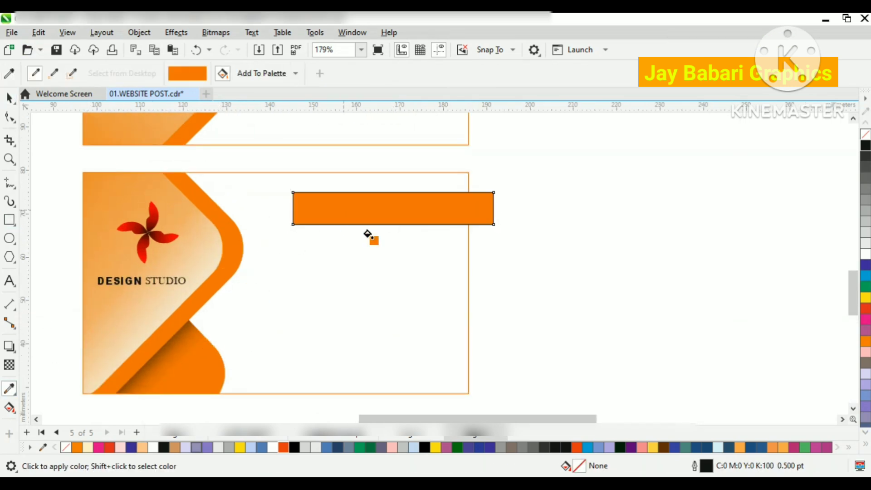
left_click(9, 98)
right_click(866, 134)
left_click(545, 178)
Step: Move the orange bar left so it only slightly overhangs the lower card's right edge
left_click(456, 190)
scroll(424, 205, "up", 2)
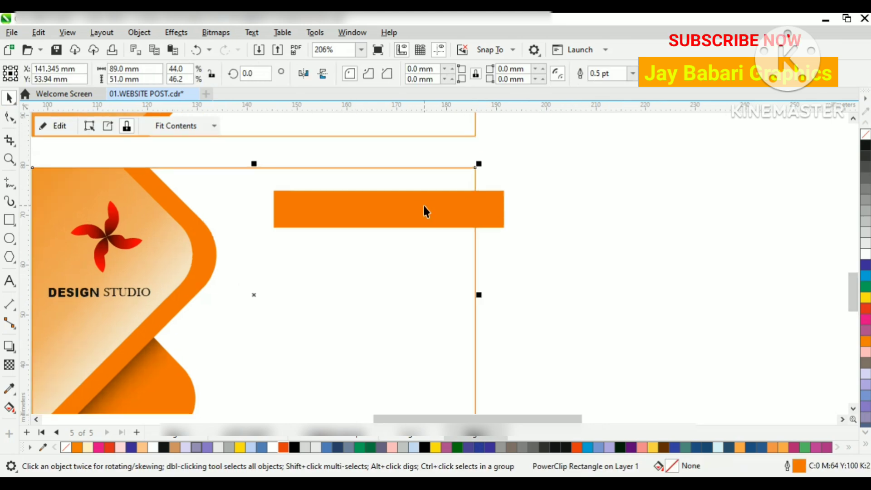
left_click_drag(446, 219, 426, 211)
left_click(527, 228)
Step: Add the cardholder's name as artistic text on the orange bar, scaled to about 39.2 × 4.6 mm
left_click(7, 286)
left_click(256, 206)
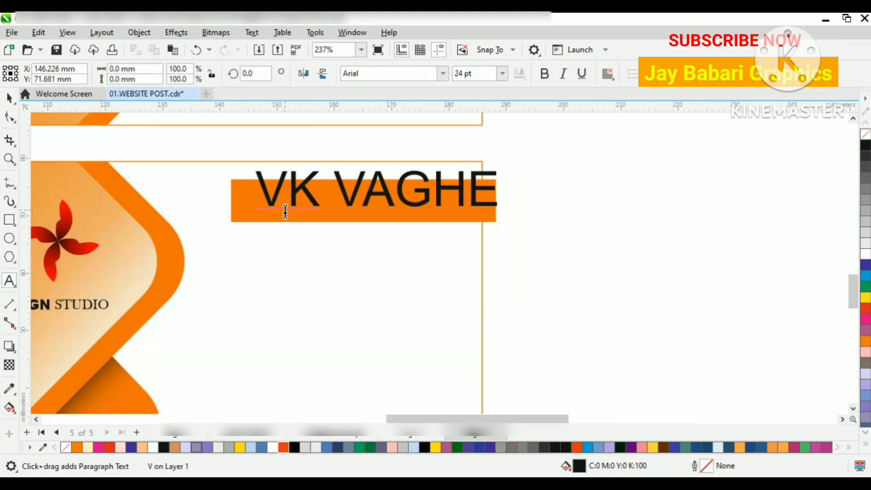
left_click_drag(563, 210, 472, 202)
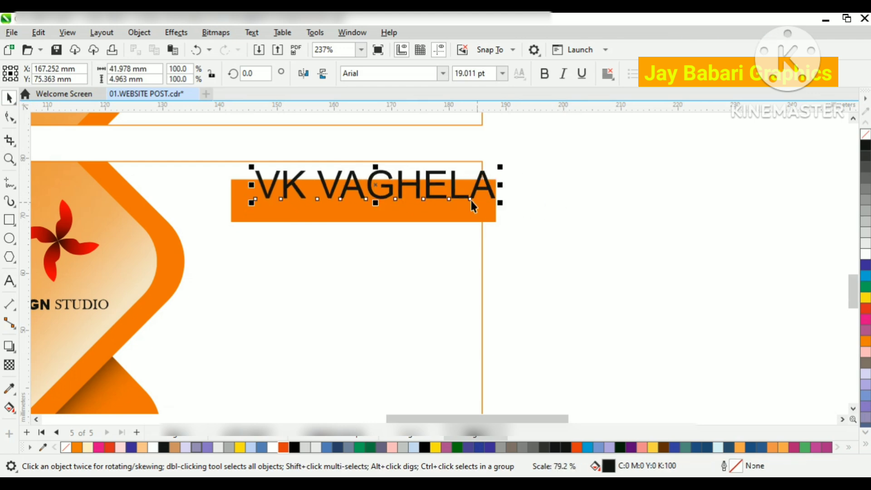
left_click_drag(414, 182, 406, 200)
left_click_drag(488, 219, 475, 220)
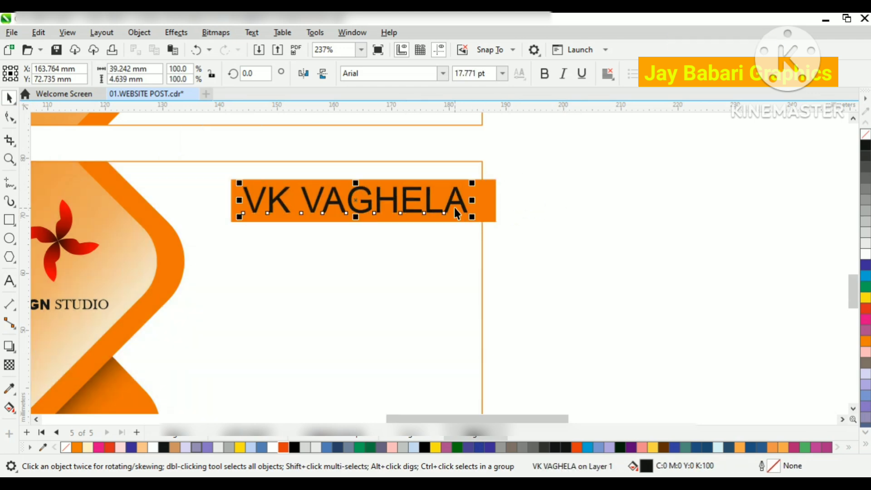
Step: Make the cardholder's name bold and white
left_click(544, 73)
left_click(867, 254)
key("Escape")
scroll(468, 213, "up", 1)
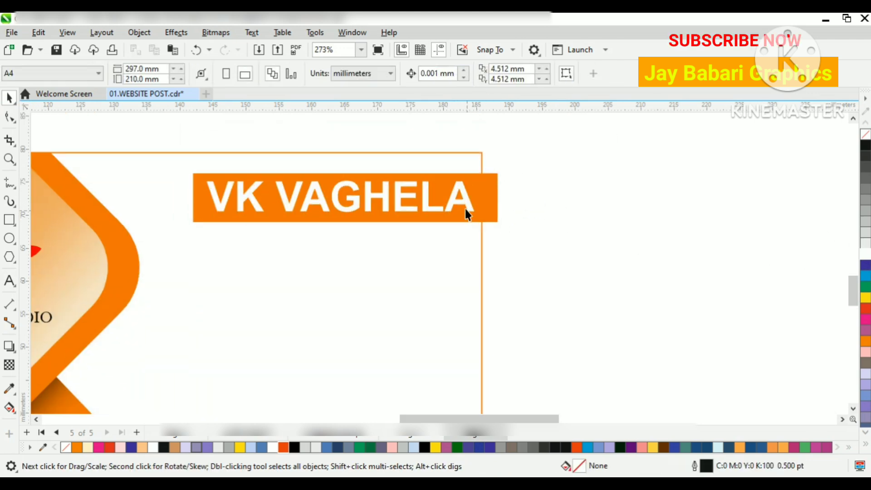
Step: Extend the orange bar leftward to about 47.9 mm wide and shrink the cardholder's name inside it
left_click(207, 199)
left_click_drag(188, 197, 179, 197)
left_click_drag(251, 201, 241, 200)
left_click_drag(472, 220, 428, 199)
Step: Centre the orange bar vertically on the name and shorten it from its left end to about 36.1 mm wide
left_click(373, 219)
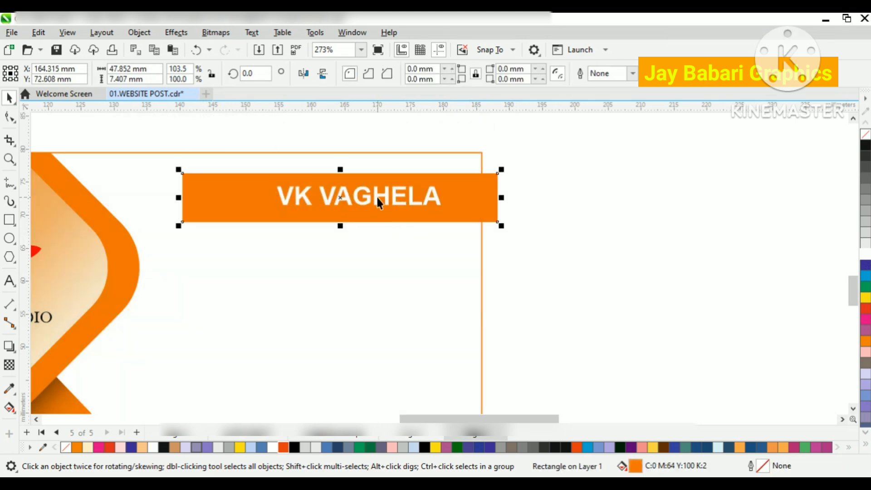
left_click(380, 200, "shift")
left_click(578, 232)
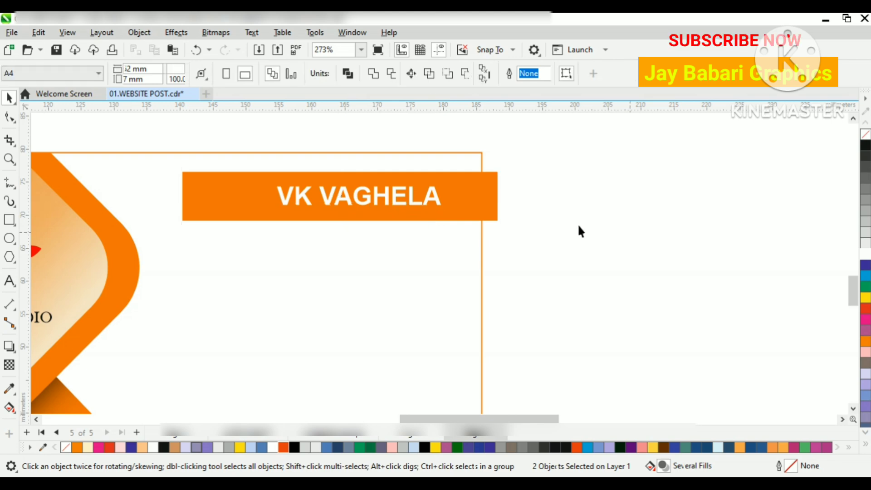
left_click(179, 197)
left_click_drag(179, 197, 256, 197)
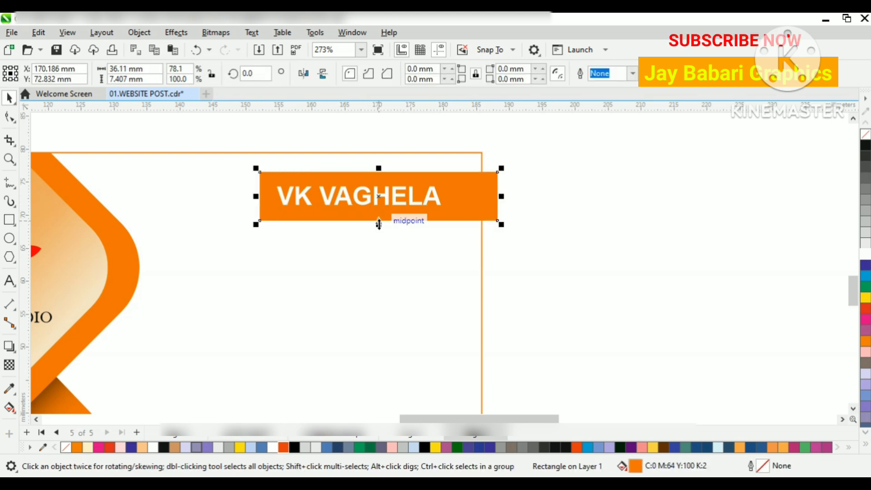
Step: Reduce the orange bar's height to about 4.9 mm and nudge the cardholder's name slightly left inside it
left_click_drag(379, 224, 378, 207)
scroll(436, 195, "up", 2)
left_click(432, 195)
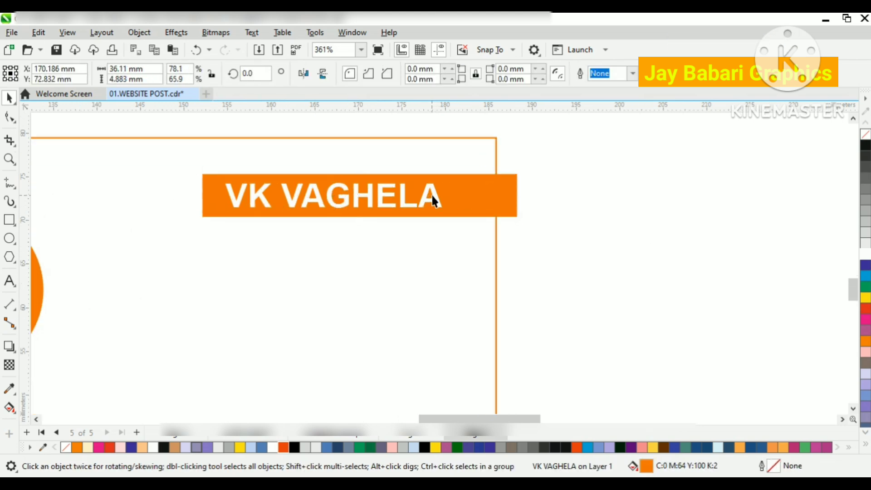
mouse_move(425, 193)
left_mouse_down()
mouse_move(443, 194)
mouse_move(415, 193)
left_mouse_up()
Step: PowerClip the orange bar inside the second card's frame so it is trimmed at the card's edge
left_click(484, 197)
right_click(482, 198)
left_click(537, 255)
left_click(481, 259)
left_click(585, 237)
scroll(404, 178, "down", 3)
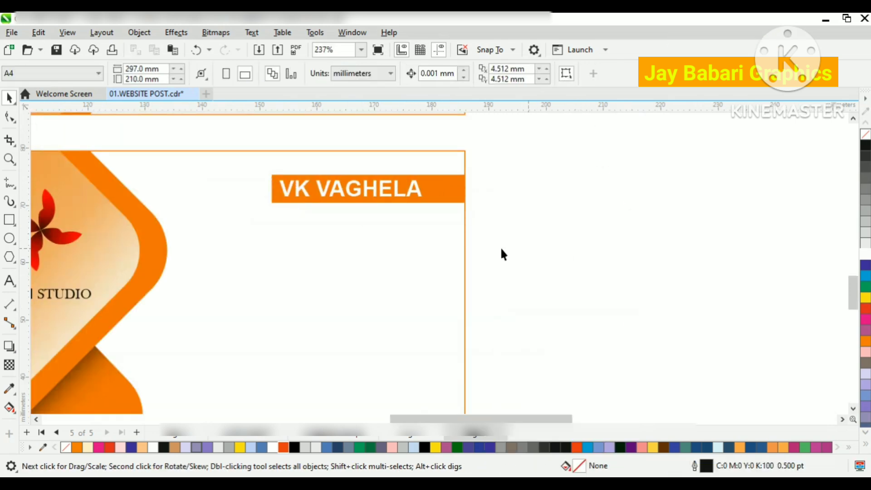
Step: Add the artistic text GRAPHICS DESIGNER just below the orange bar, scaled to about 26.9 × 1.9 mm
key("F8")
left_click(262, 213)
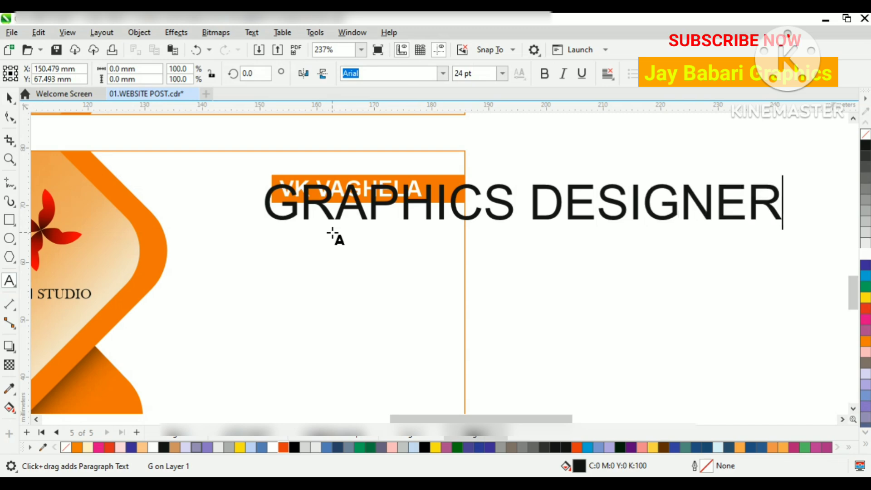
left_click(9, 98)
left_click_drag(787, 225, 402, 211)
left_click(389, 190)
left_click_drag(403, 214, 400, 216)
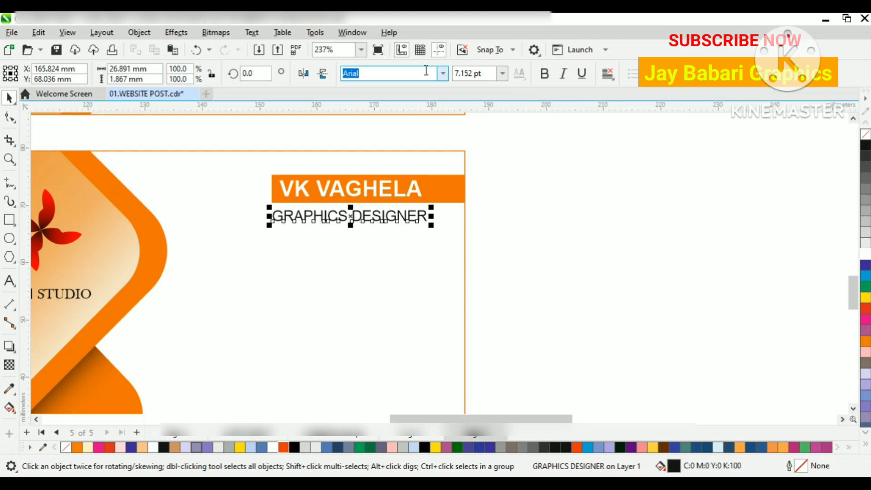
Step: Set the font of the GRAPHICS DESIGNER title to Bell MT Bold
left_click(443, 74)
left_click(436, 113)
scroll(386, 236, "up", 1)
left_click(443, 73)
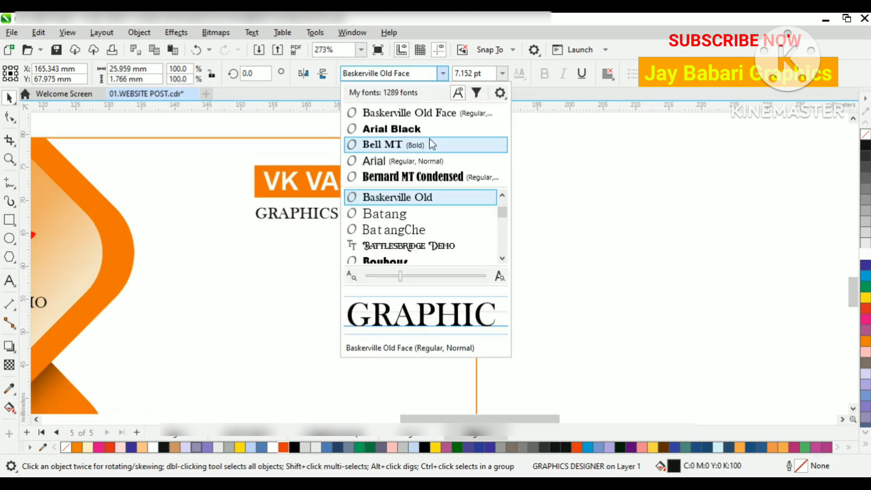
left_click(429, 138)
Step: Widen the letter spacing of the GRAPHICS DESIGNER title until it is nearly as wide as the orange bar
left_click(9, 117)
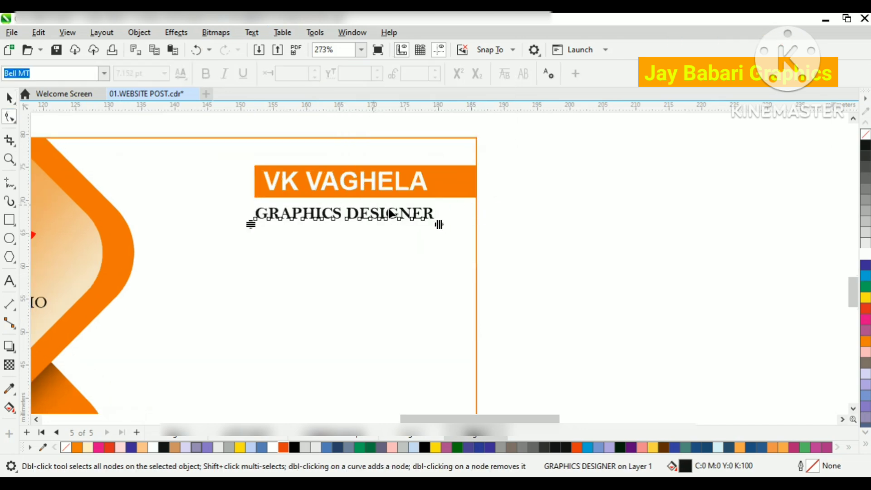
left_click_drag(439, 223, 471, 227)
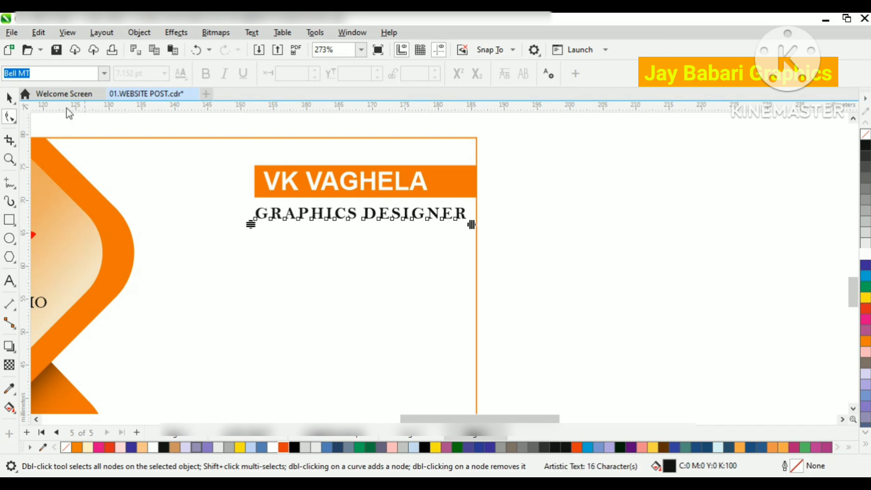
left_click(9, 98)
left_click(645, 272)
scroll(356, 173, "up", 1)
Step: Centre the cardholder's name horizontally over the GRAPHICS DESIGNER title and stretch the title to about 2.3 mm high
left_click(390, 185)
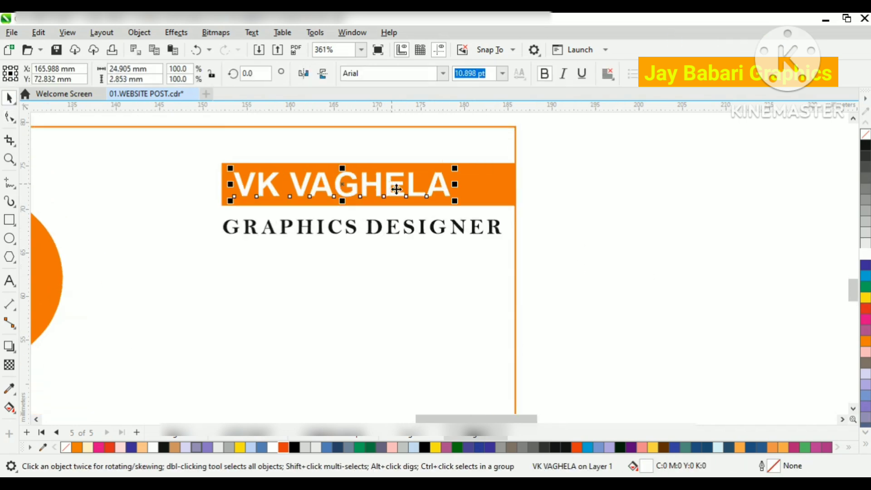
left_click(411, 225)
left_click(392, 180)
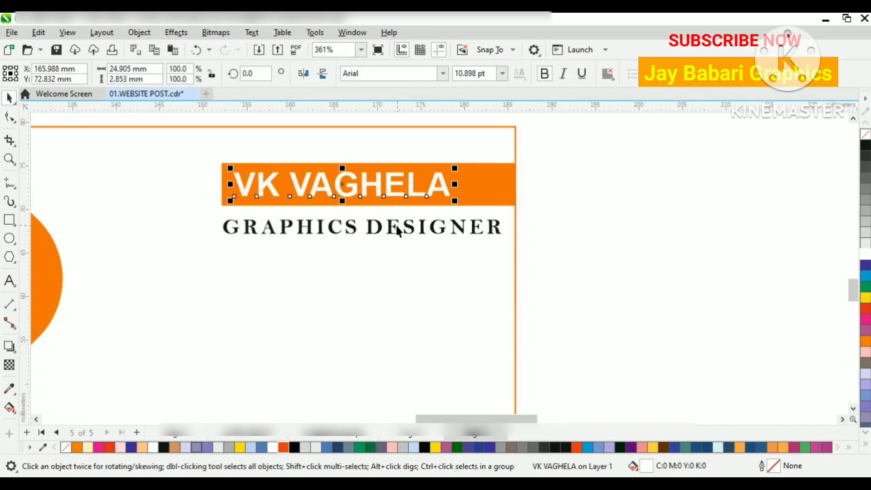
left_click(397, 227, "shift")
key("c")
key("Escape")
left_click(394, 234)
left_click_drag(363, 238, 364, 243)
left_click(567, 242)
scroll(365, 197, "down", 1)
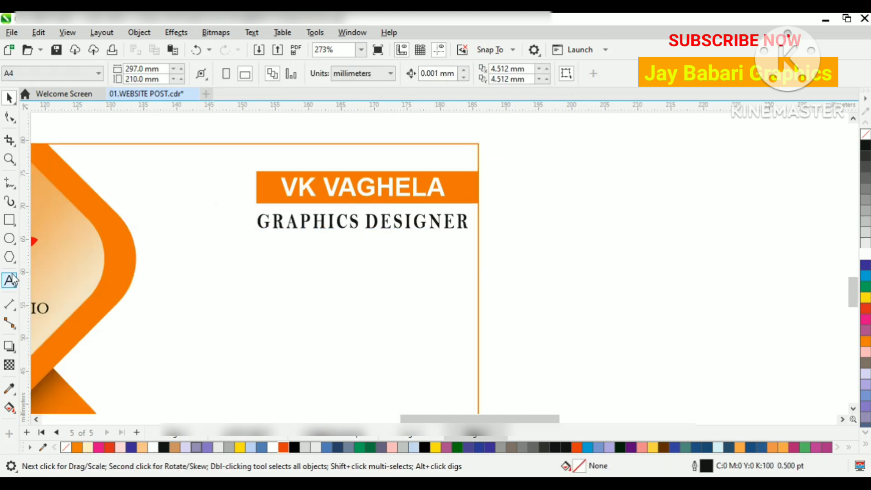
scroll(106, 184, "down", 1)
left_click(9, 200)
left_click(55, 214)
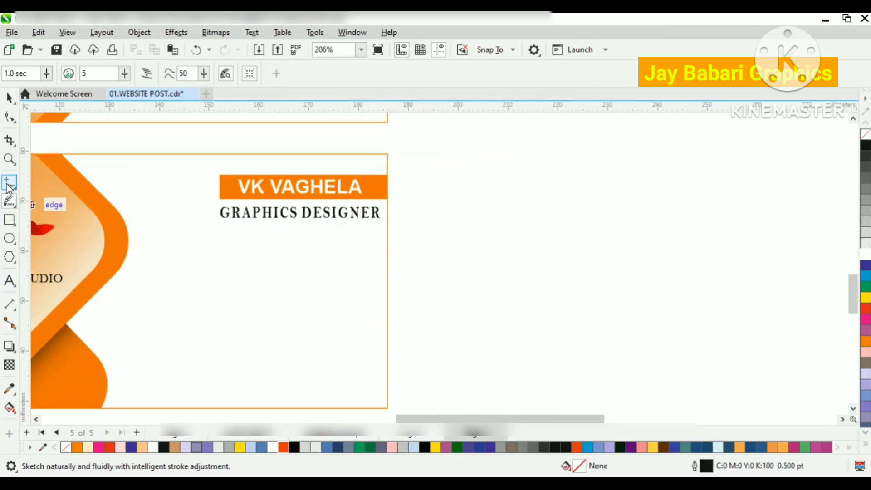
left_click(10, 188)
left_click(55, 227)
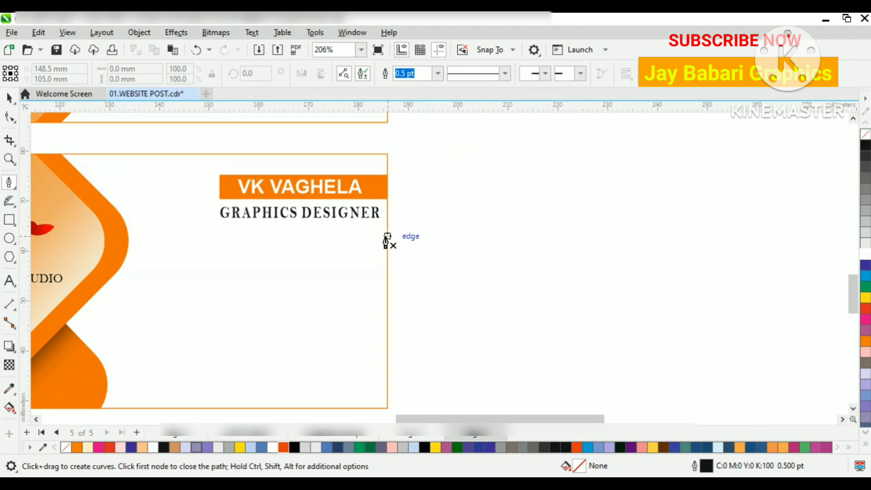
left_click(207, 484)
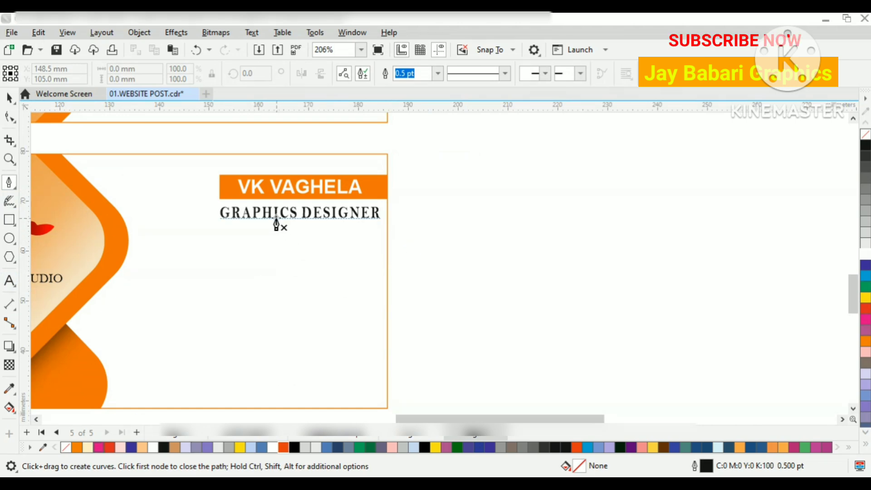
Step: Shrink the GRAPHICS DESIGNER title about its centre, move it up closer to the orange bar and stretch it slightly taller
left_click(13, 98)
left_click(227, 213)
scroll(212, 227, "up", 2)
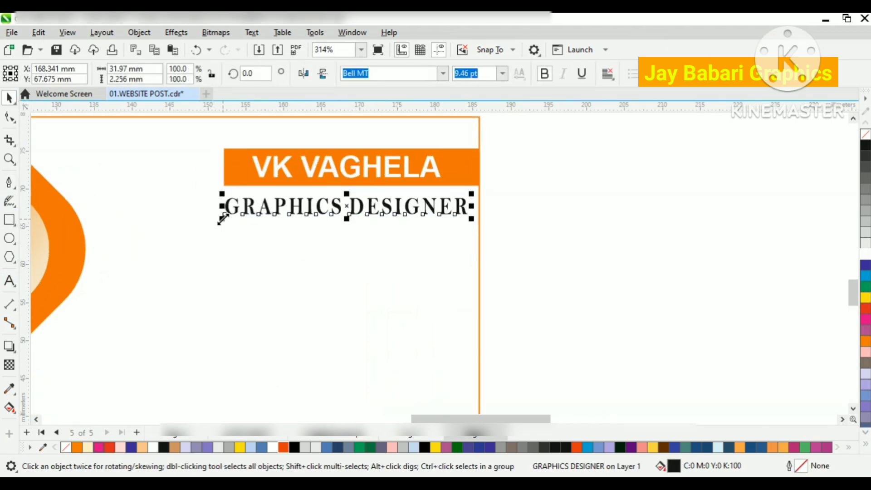
left_click_drag(222, 219, 235, 218)
left_click_drag(385, 208, 385, 203)
left_click_drag(347, 213, 346, 215)
left_click(374, 176, "shift")
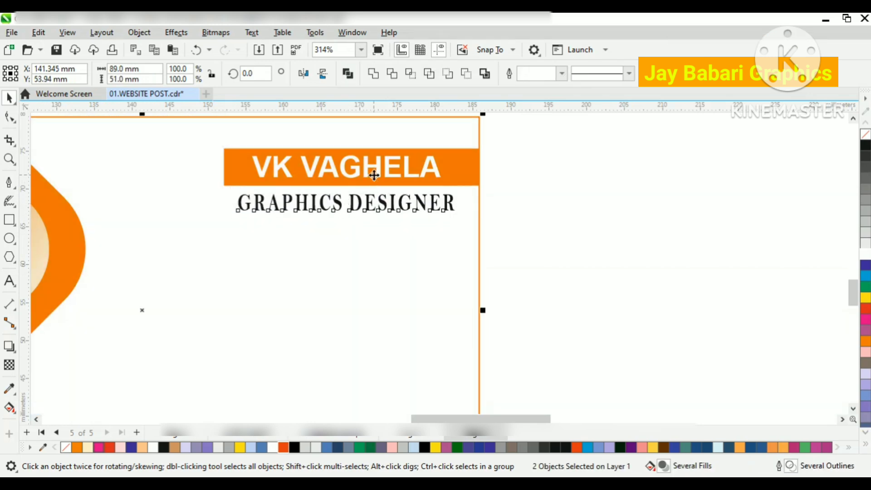
left_click(650, 197)
left_click(404, 202)
left_click(626, 251)
scroll(436, 177, "down", 2)
scroll(438, 181, "down", 1)
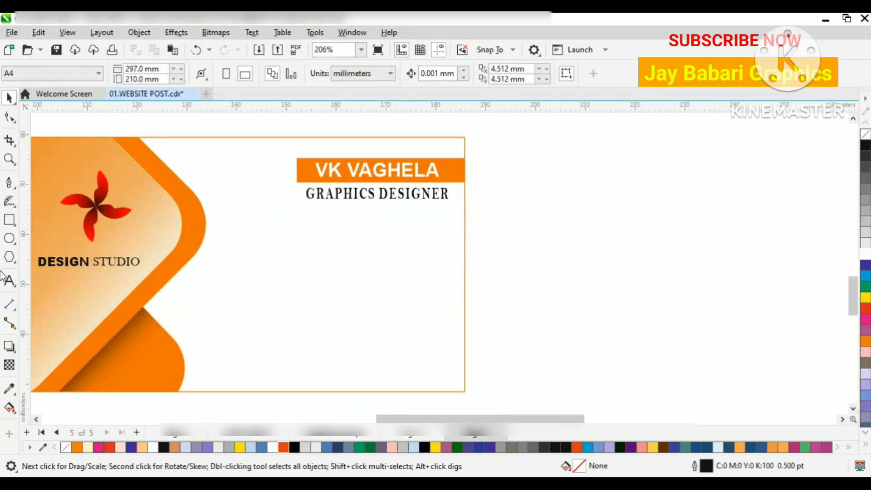
Step: Draw a near-horizontal Pen line about 27.8 mm long below the title, starting from the card's outer edge
left_click(9, 183)
left_click(465, 215)
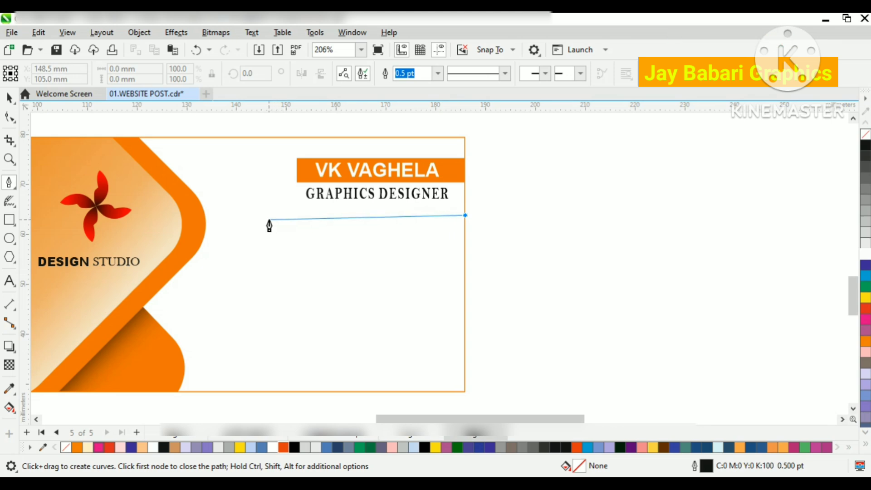
scroll(268, 223, "up", 3)
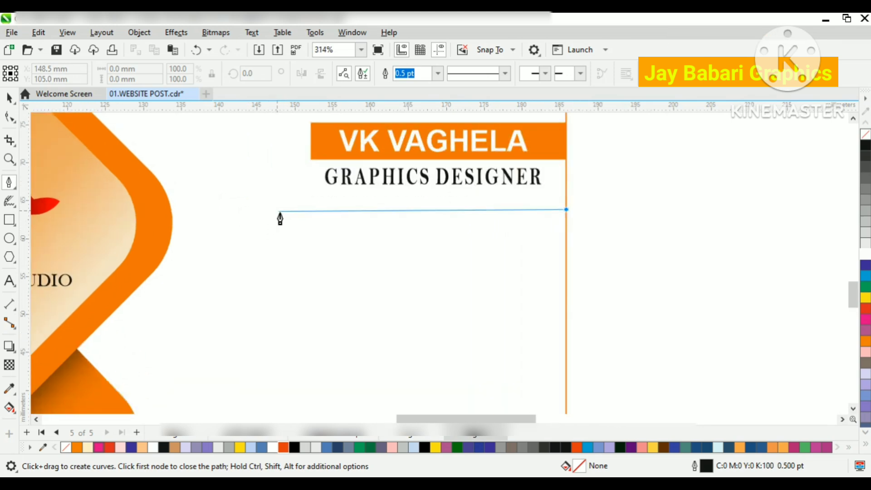
scroll(377, 241, "up", 8)
scroll(284, 226, "down", 2)
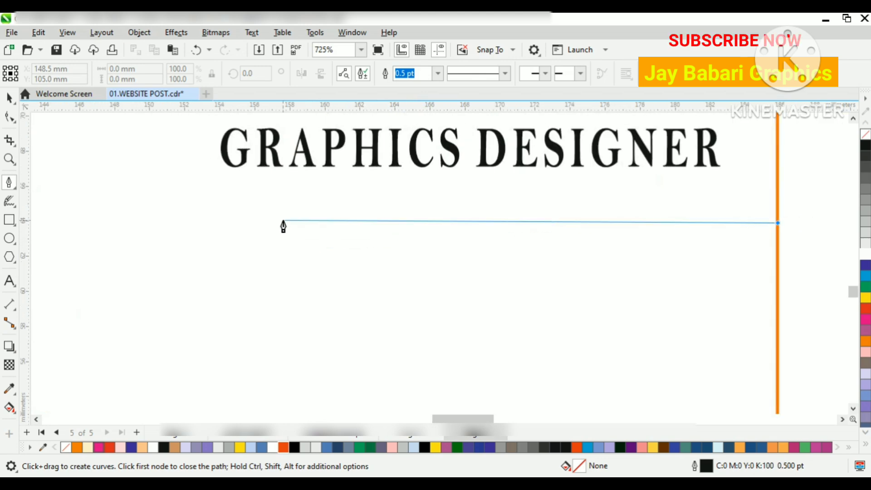
left_click(289, 225)
scroll(306, 237, "down", 3)
double_click(295, 234)
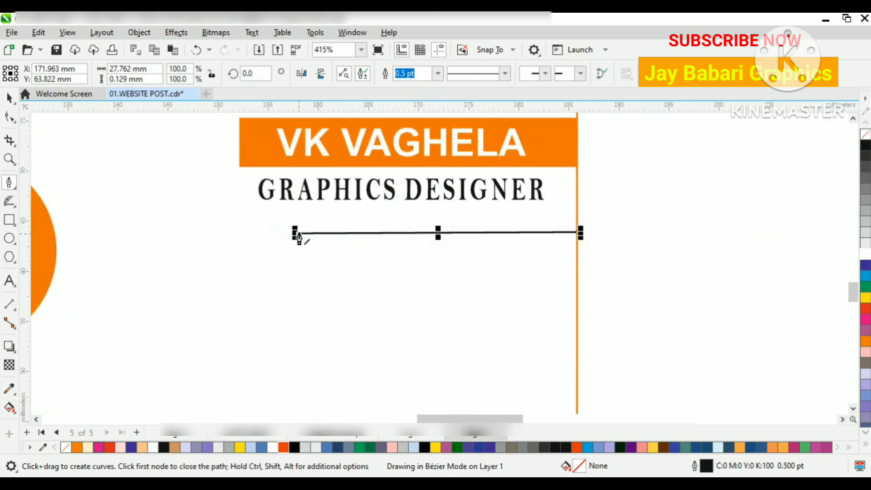
key("space")
scroll(155, 200, "down", 3)
left_click_drag(325, 221, 305, 129)
key("ctrl+z")
Step: Give the line a 1.0 pt outline with round line caps, placed behind the fill and scaling with the object
scroll(310, 223, "up", 1)
scroll(335, 221, "up", 3)
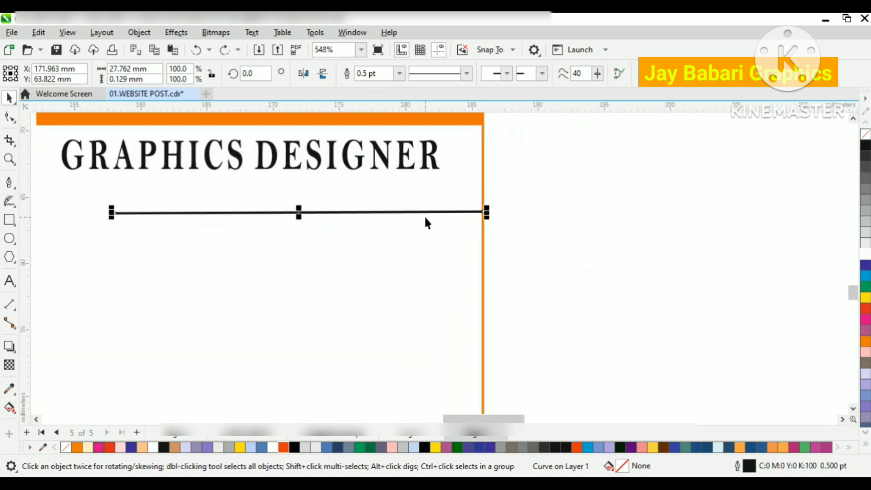
key("F12")
left_click(336, 298)
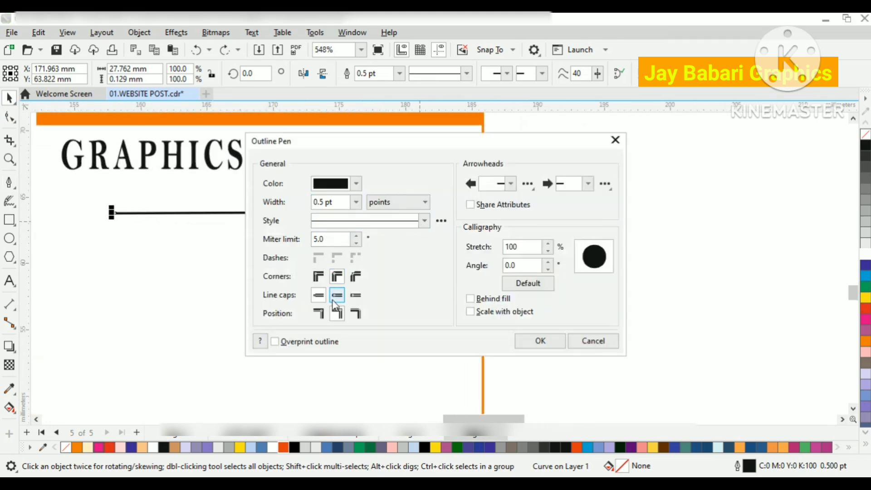
left_click(356, 202)
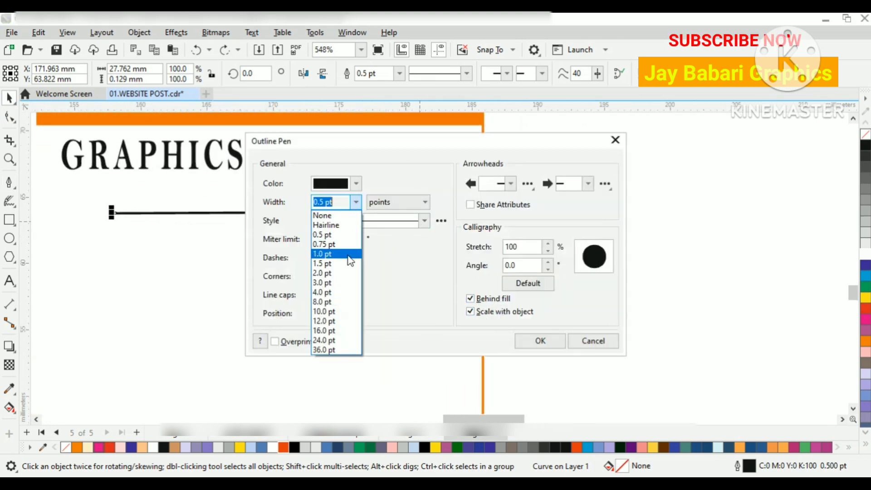
left_click(348, 308)
left_click(357, 202)
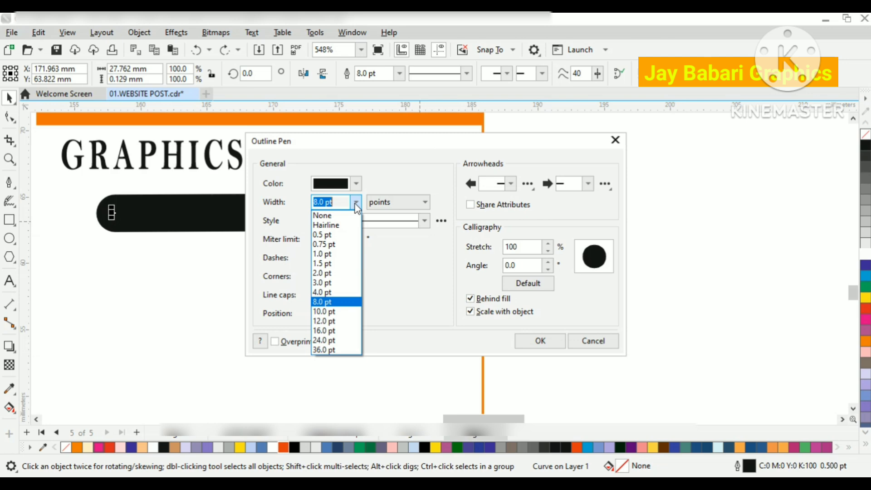
left_click(338, 251)
left_click(540, 340)
Step: Extend the line leftward from its inner end to about 39.8 mm long
scroll(411, 263, "down", 2)
scroll(306, 241, "up", 1)
left_click_drag(205, 225, 68, 241)
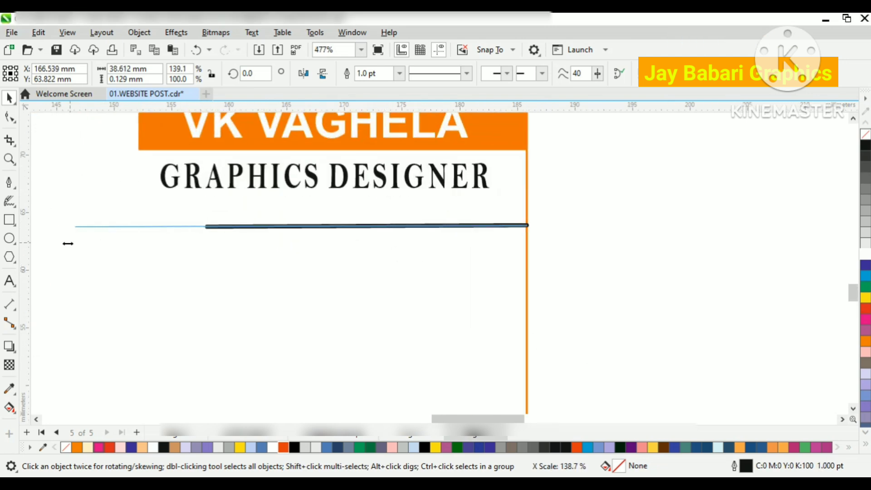
scroll(407, 275, "down", 2)
Step: Sample the name bar's orange with the Color Eyedropper and apply it to the line's outline
left_click(10, 388)
left_click(467, 185)
scroll(469, 254, "up", 3)
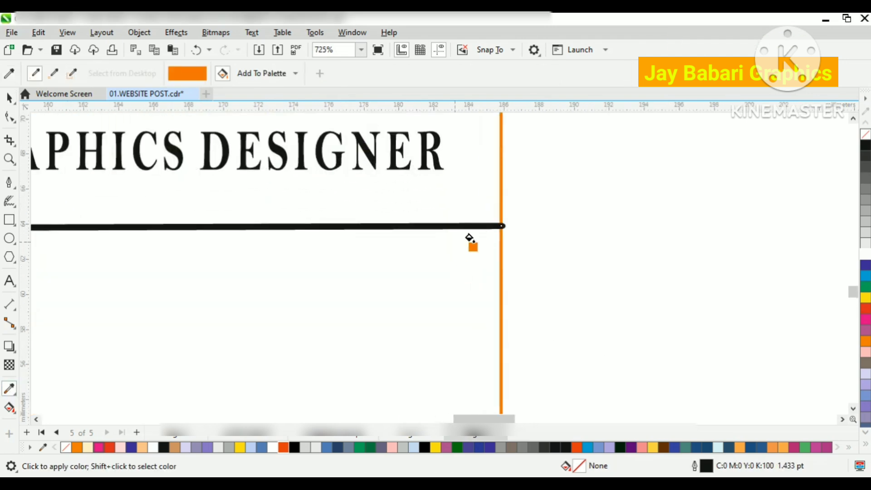
left_click(485, 231)
left_click(9, 98)
scroll(472, 237, "down", 4)
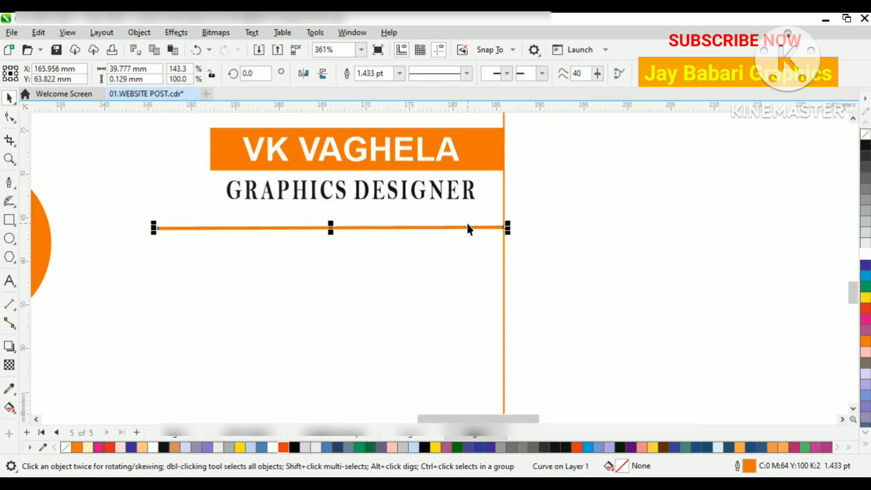
Step: Duplicate the orange line three times down the card and shift all four lines slightly lower
left_click_drag(362, 227, 352, 345)
scroll(344, 262, "down", 2)
scroll(345, 286, "up", 2)
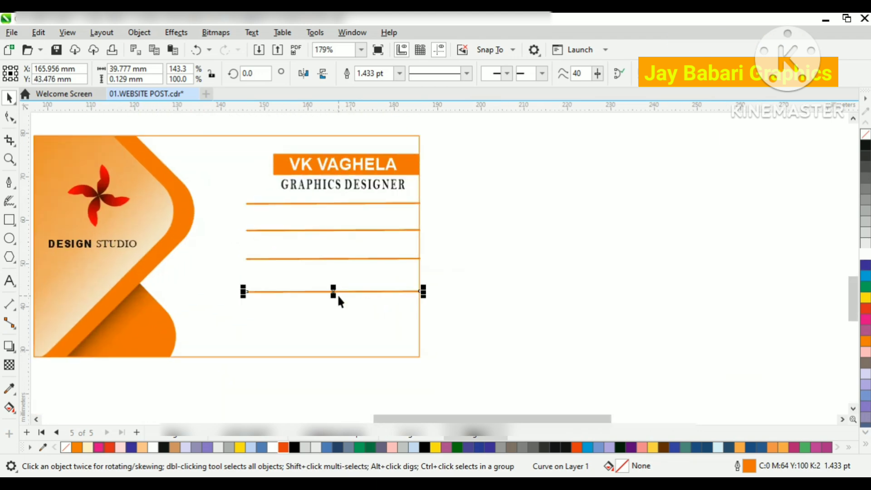
left_click_drag(472, 200, 227, 309)
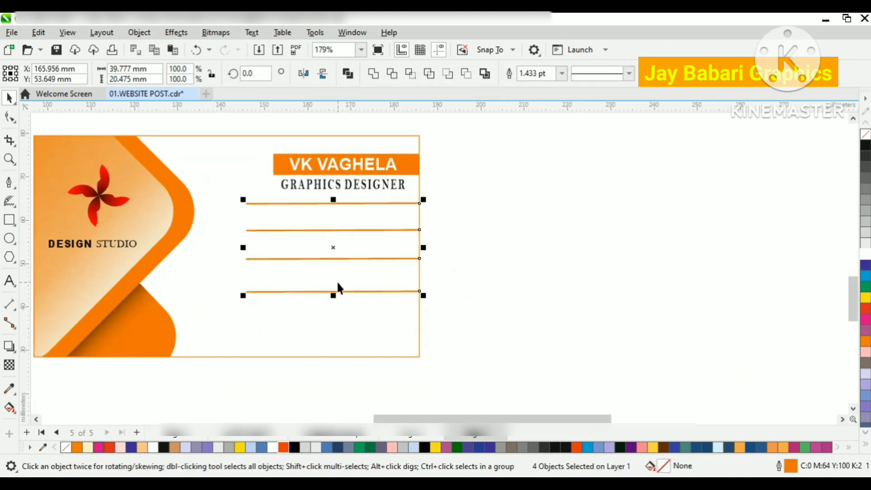
scroll(337, 281, "up", 1)
left_click_drag(339, 250, 343, 267)
Step: Add the artistic text ADDRESE in 24 pt Arial above the second orange line
key("F8")
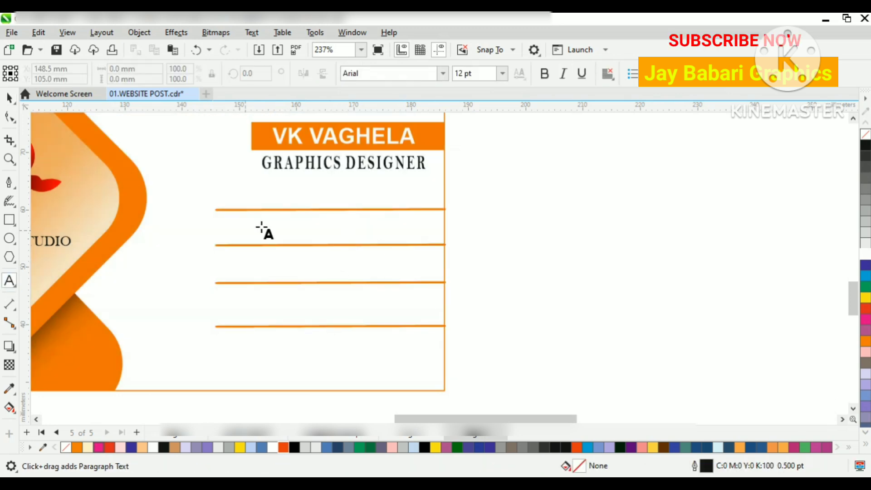
left_click(222, 232)
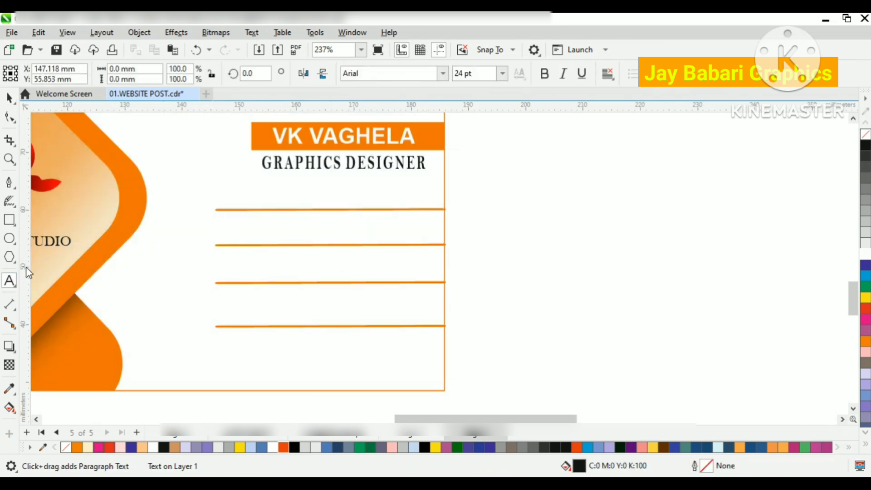
type("ad")
key("BackSpace")
type("a")
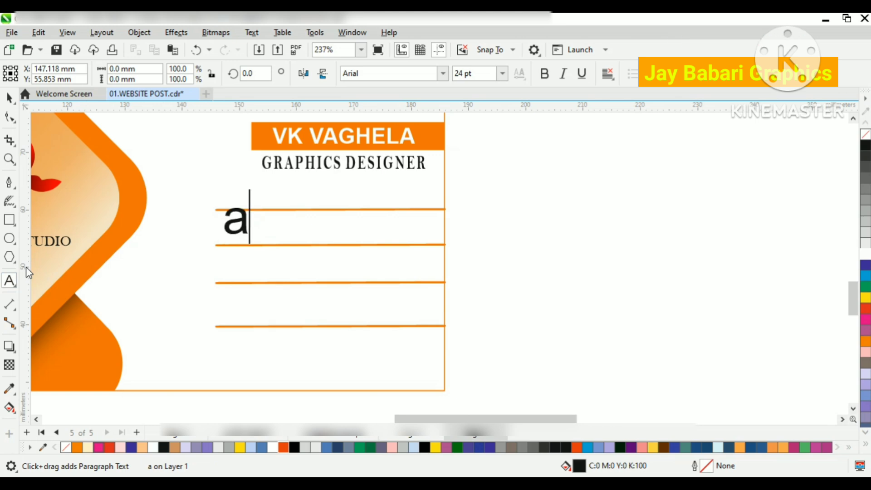
type("d")
key("BackSpace")
key("BackSpace")
type("ADDRA")
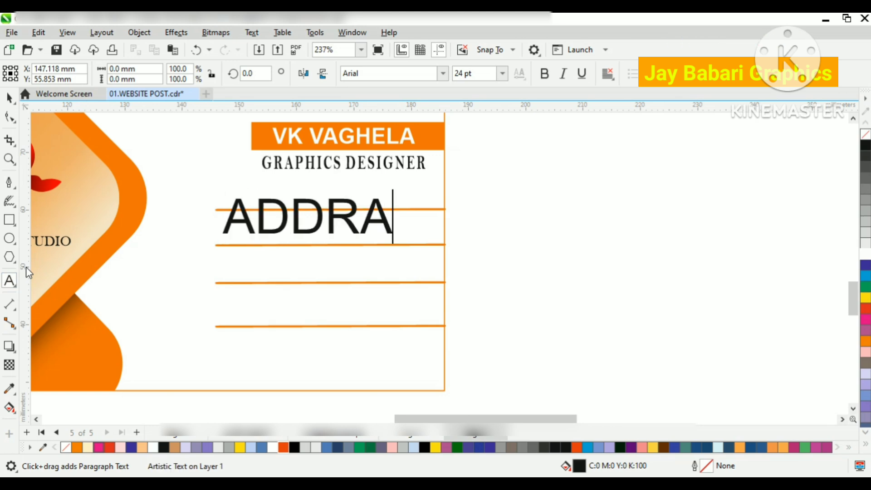
type("SE")
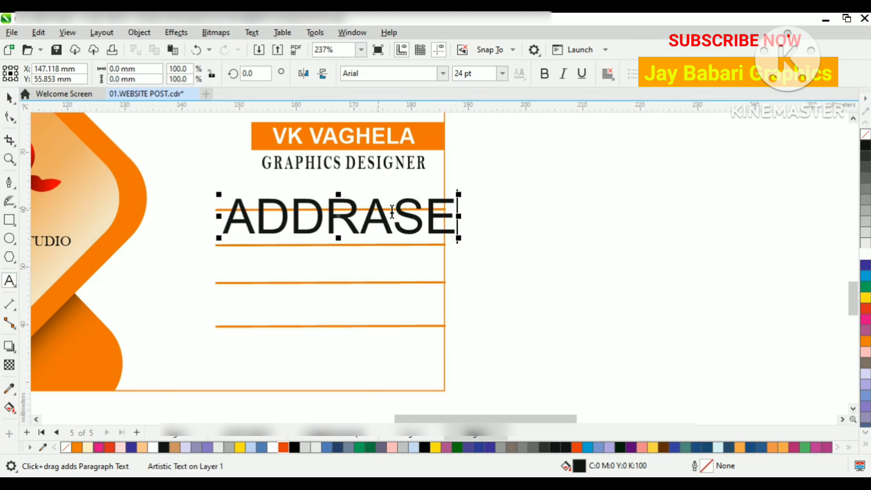
left_click(393, 213)
key("BackSpace")
type("E")
key("ctrl+space")
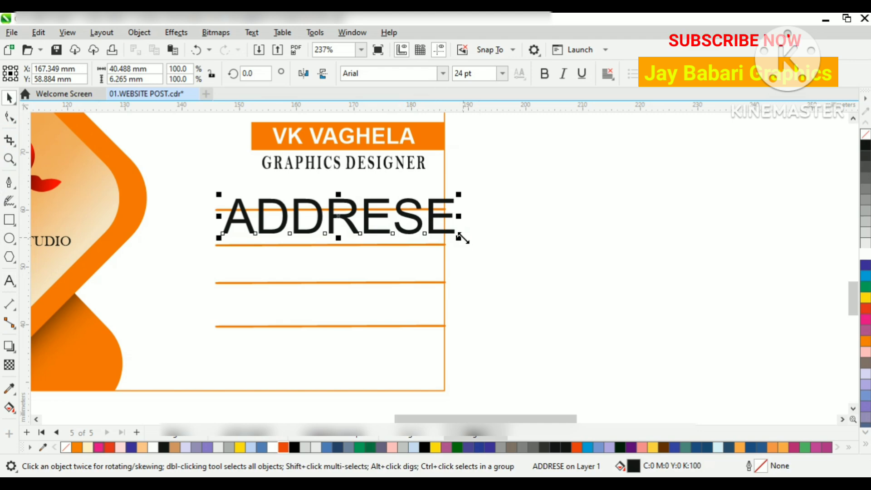
Step: Shrink the ADDRESE text to about 12.7 mm wide, make it bold and place it between the first and second orange lines
left_click_drag(464, 238, 386, 233)
left_click_drag(348, 210, 414, 227)
left_click(541, 76)
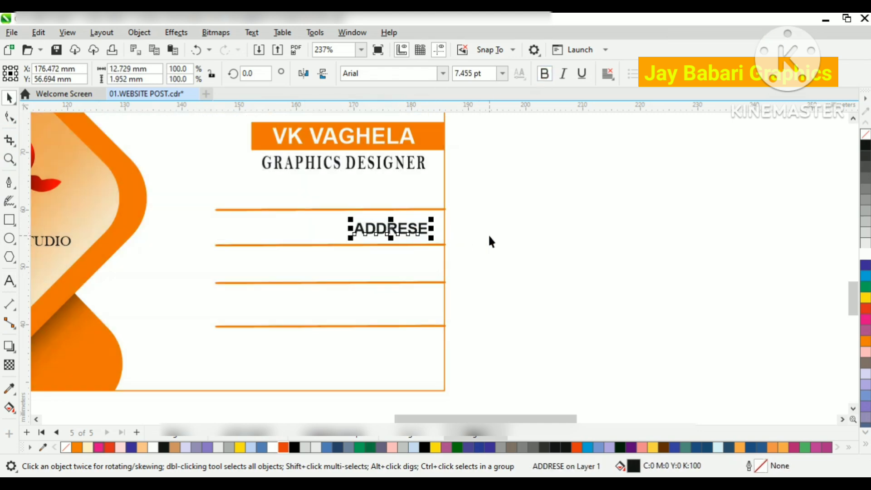
left_click(490, 236)
Step: Add the artistic text CONTACT NO. in 24 pt Arial above the third orange line
left_click(9, 281)
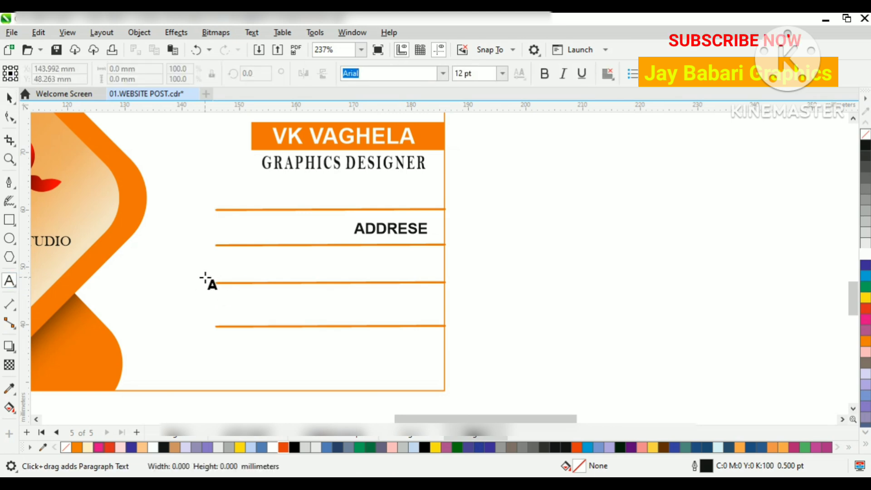
left_click(206, 278)
type("CONT")
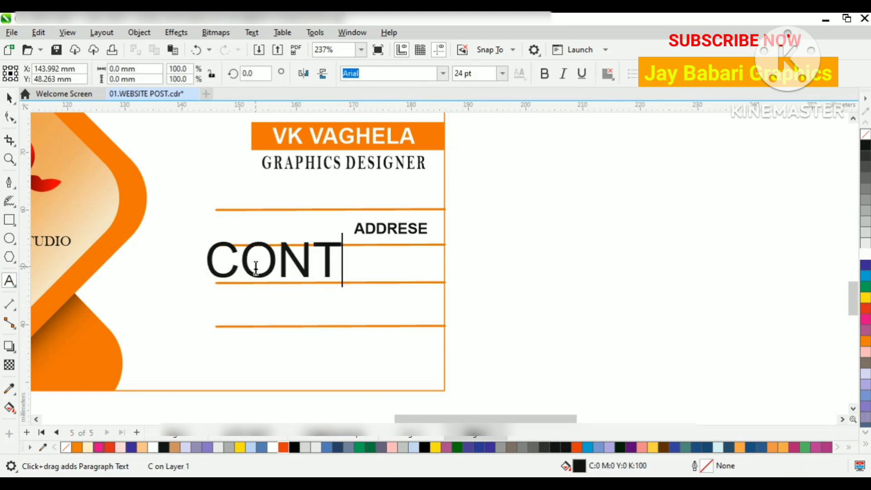
type("ACT NO")
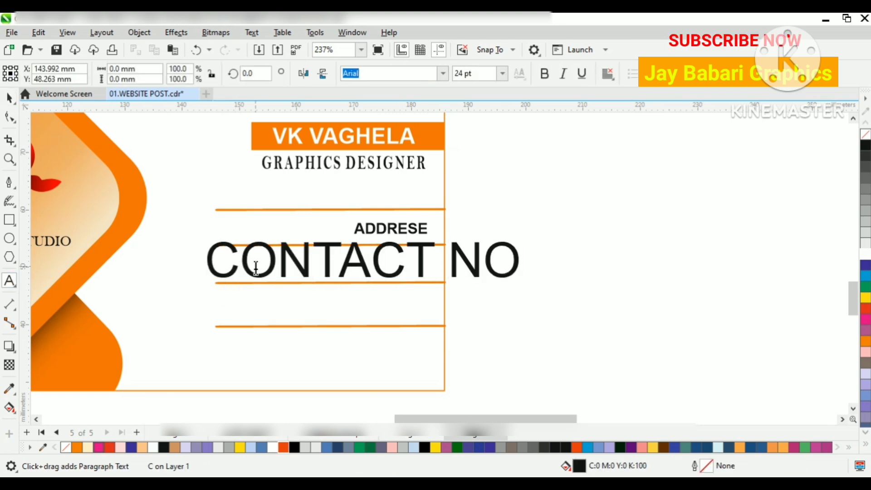
key("BackSpace")
type("U")
key("BackSpace")
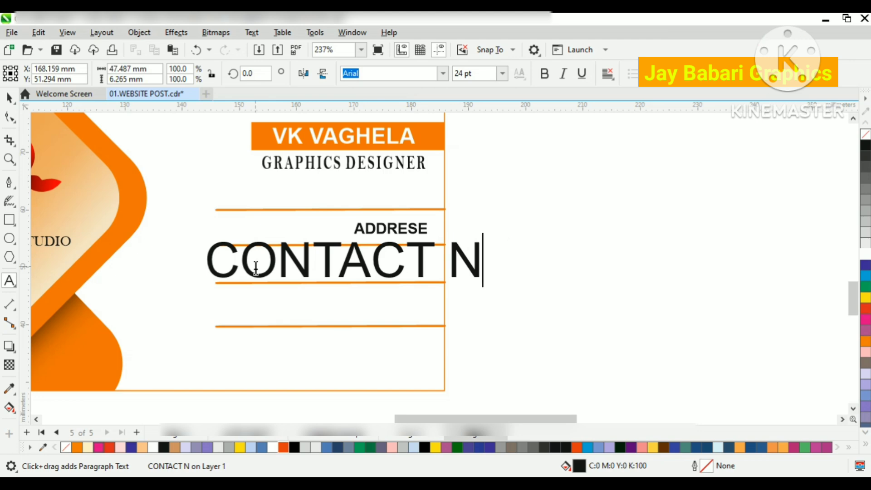
key("BackSpace")
key("BackSpace")
type("NO,")
key("BackSpace")
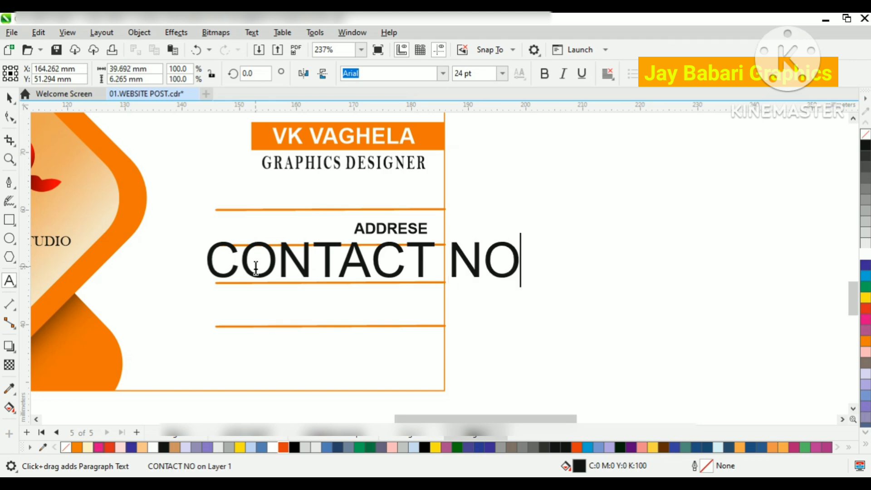
Step: Shrink the CONTACT NO. text, make it bold and place it below ADDRESE between the second and third orange lines
left_click(9, 98)
left_click_drag(534, 281, 430, 262)
left_click(541, 75)
scroll(394, 272, "up", 1)
scroll(407, 241, "down", 3)
left_click(622, 293)
scroll(340, 303, "up", 1)
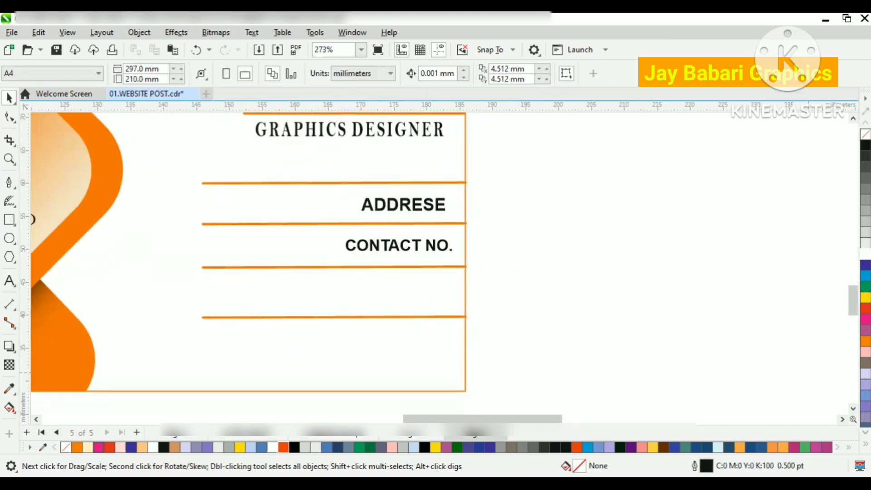
left_click(7, 283)
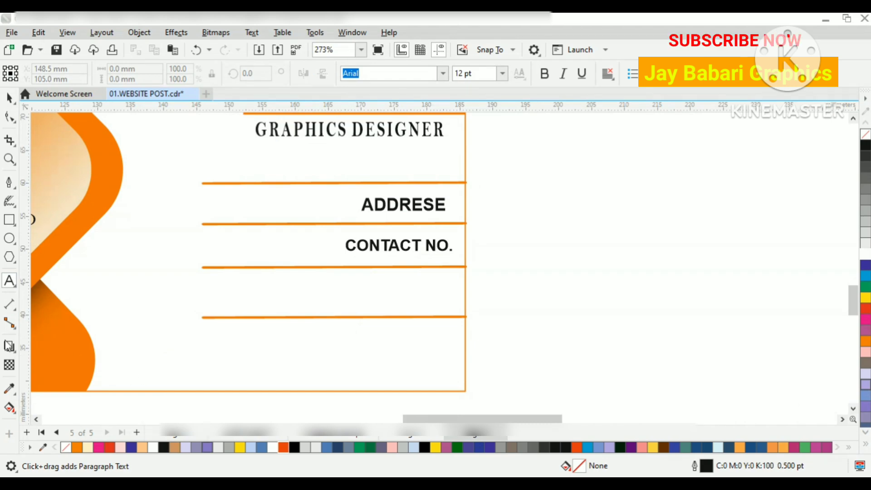
left_click(205, 313)
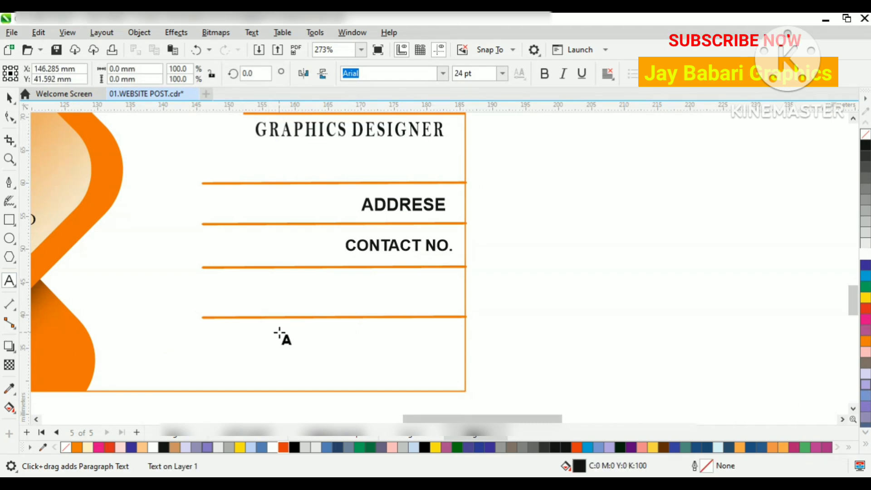
type("WWW")
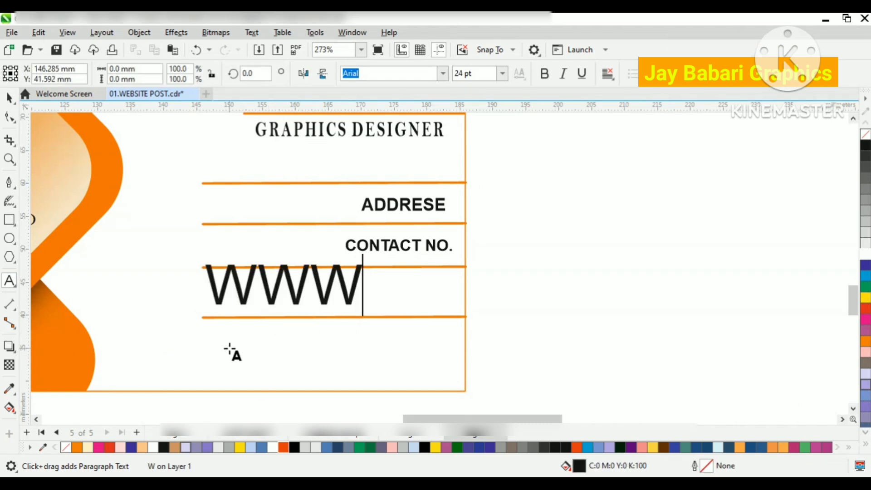
type(".GRA")
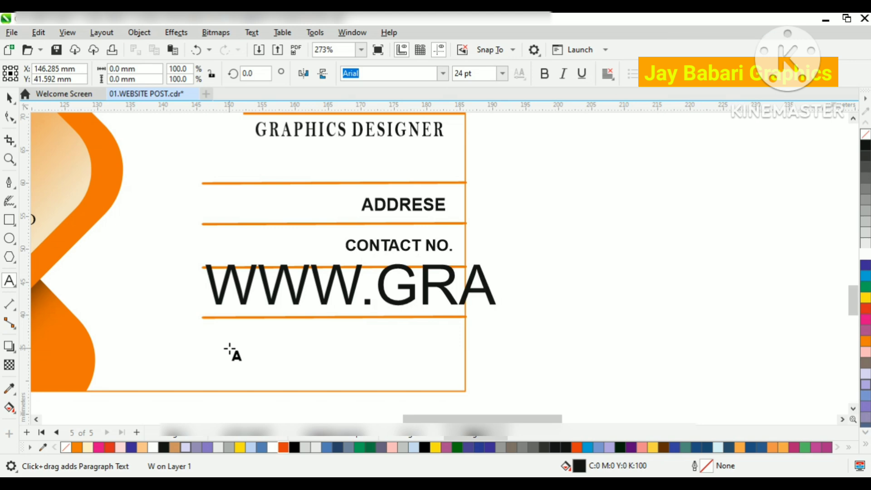
type("PHICS DES")
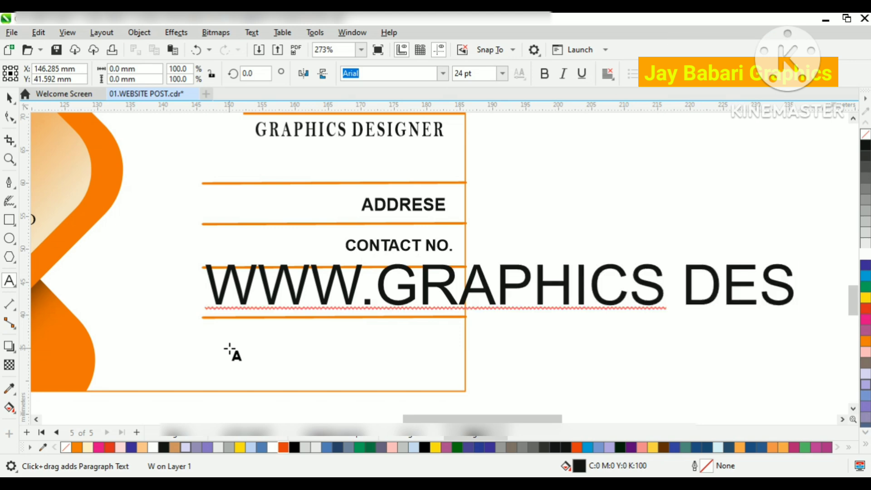
key("BackSpace")
key("BackSpace")
key("BackSpace")
type("ST")
key("BackSpace")
key("BackSpace")
key("BackSpace")
type("STUDII")
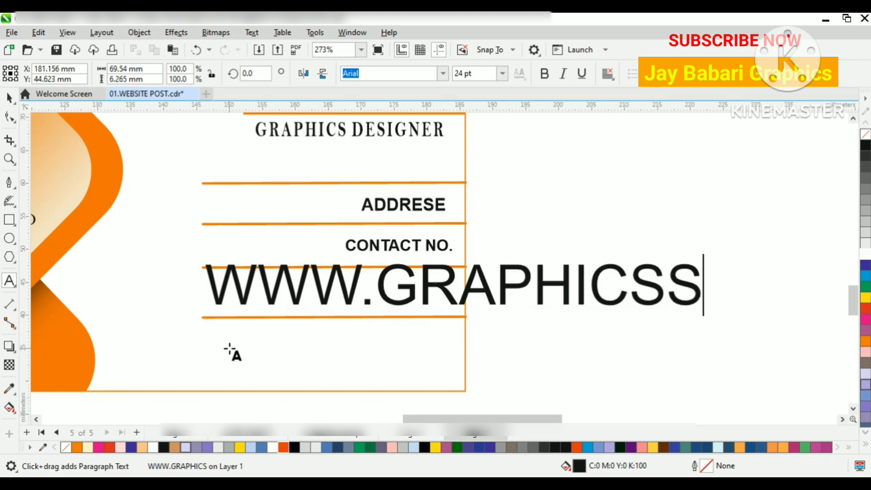
type("O")
scroll(147, 381, "down", 1)
scroll(782, 322, "up", 1)
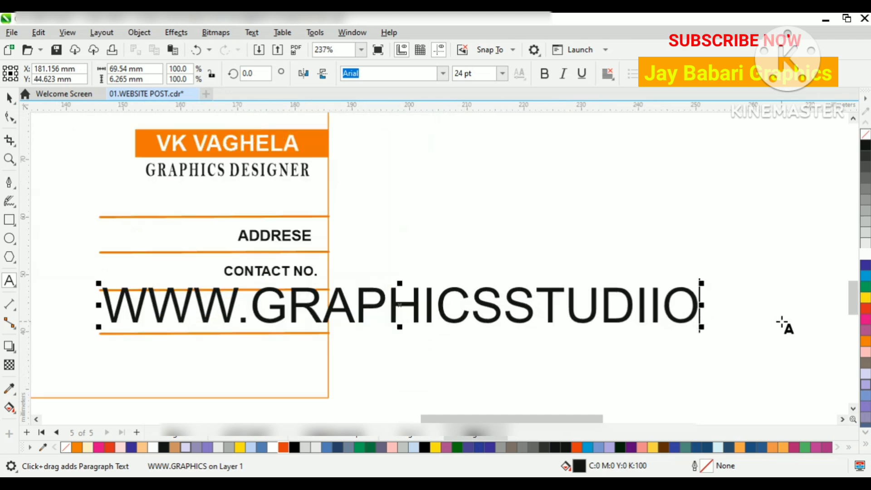
key("BackSpace")
key("BackSpace")
type("O.COM")
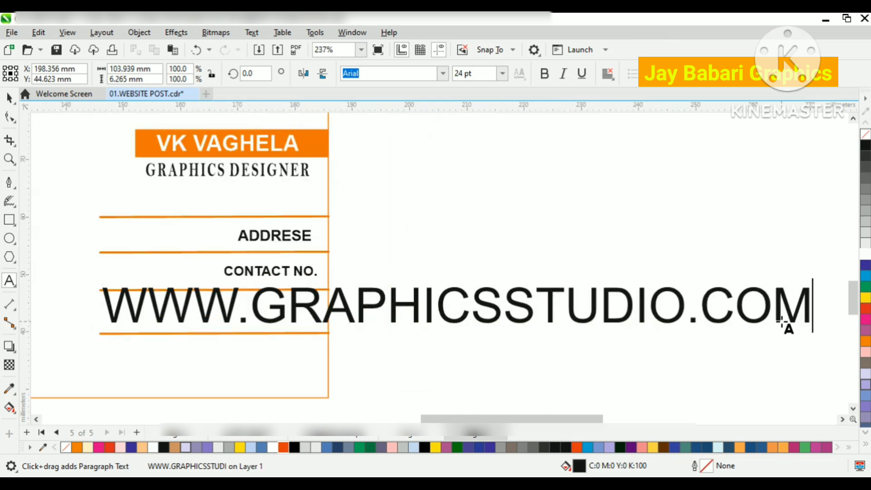
Step: Shrink the website text, make it bold and fit it between the third and fourth orange lines near the card's outer edge
left_click(10, 98)
left_click_drag(814, 329, 297, 325)
left_click_drag(252, 304, 309, 307)
left_click(544, 74)
left_click(399, 249)
Step: Group all objects of the contact-details card and select the objects of the logo card above it
scroll(399, 249, "down", 1)
scroll(42, 320, "down", 1)
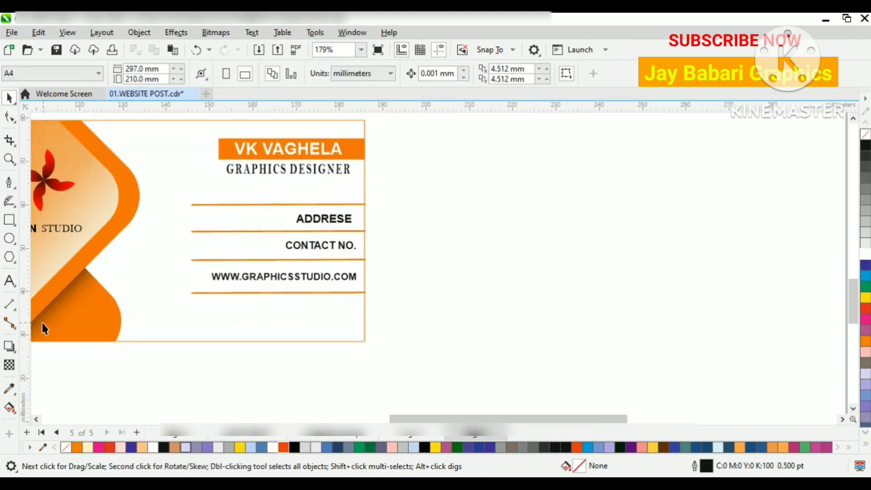
scroll(267, 256, "down", 1)
scroll(202, 216, "up", 1)
scroll(209, 170, "down", 1)
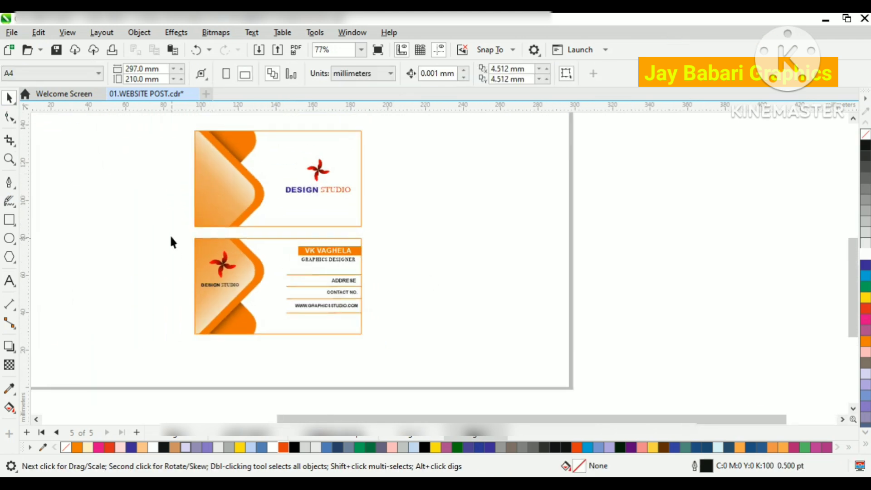
left_click_drag(171, 233, 418, 352)
scroll(311, 286, "up", 2)
right_click(285, 255)
left_click(334, 189)
scroll(380, 299, "down", 2)
key("Escape")
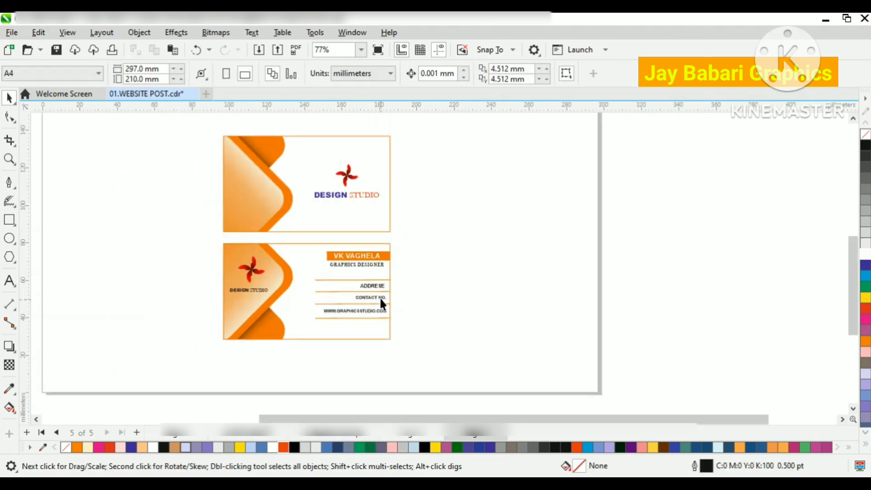
left_click_drag(414, 236, 414, 236)
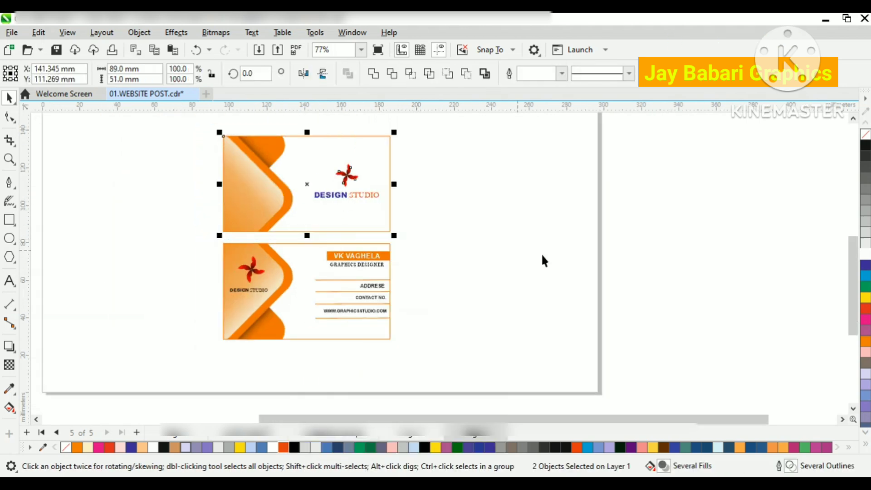
Step: Group the logo card's objects and arrange both cards side by side at the same height, with the contact-details card on the right
left_click(259, 288)
scroll(302, 291, "down", 1)
left_click_drag(312, 205, 169, 259)
left_click_drag(293, 284, 397, 250)
left_click(136, 255)
left_click_drag(136, 256, 236, 249)
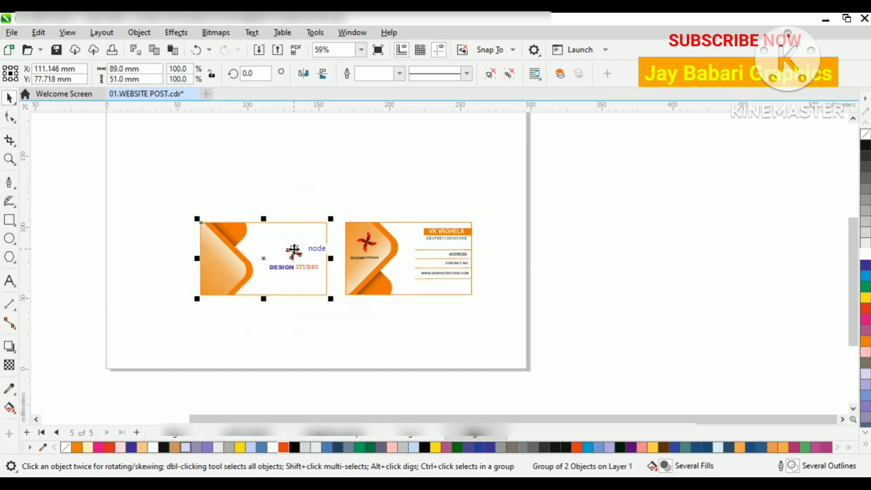
left_click_drag(523, 334, 523, 334)
scroll(393, 287, "up", 3)
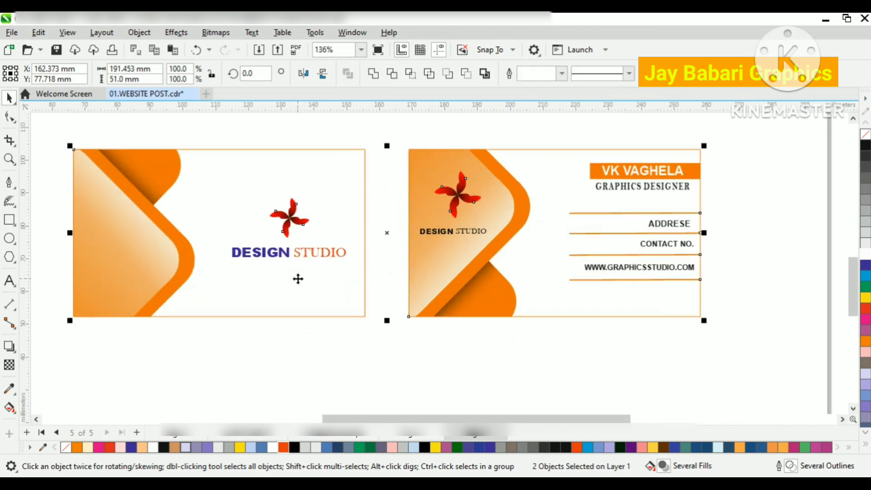
scroll(365, 170, "up", 1)
Step: Ungroup the contact-details card
left_click(489, 247)
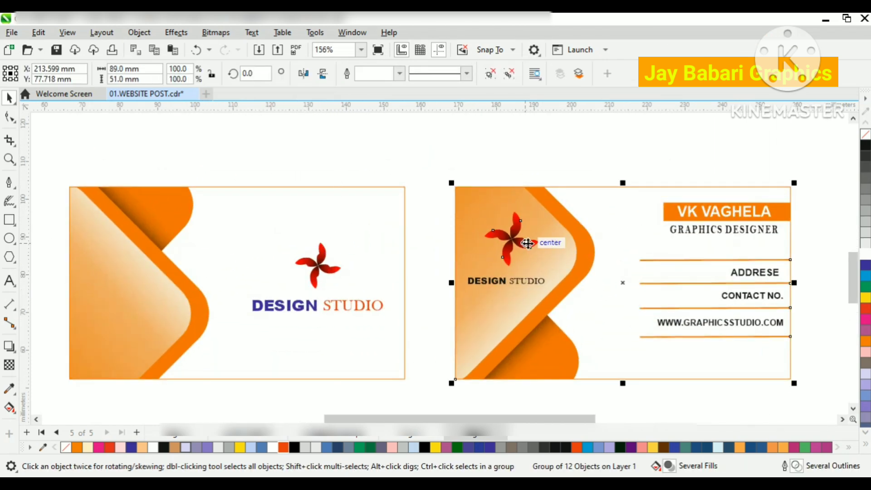
right_click(490, 246)
left_click(568, 124)
left_click(566, 153)
Step: Give the contact card's pinwheel a white 1.0 pt outline with rounded corners and line caps, placed behind the fill and scaling with the object
left_click(516, 239)
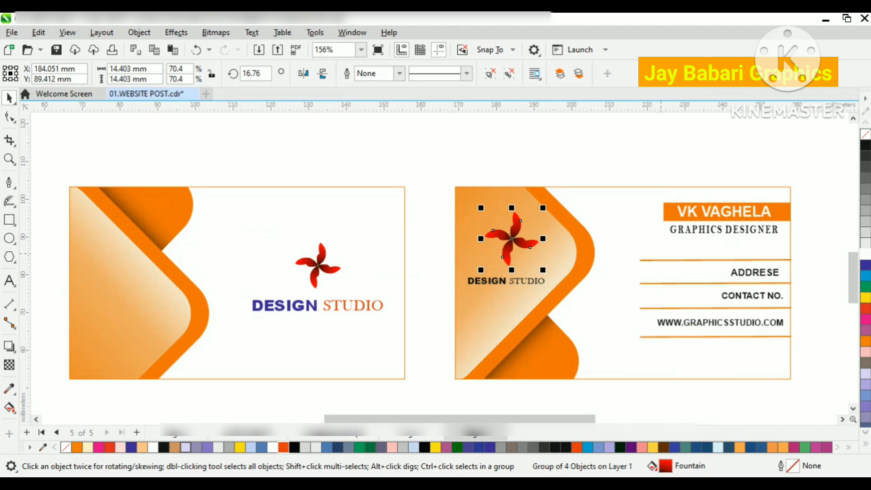
right_click(866, 257)
key("F12")
left_click(338, 296)
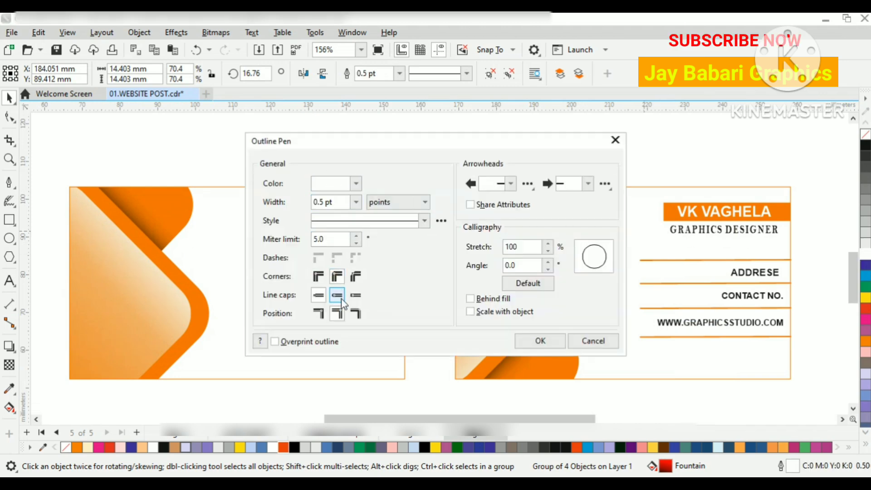
left_click(356, 202)
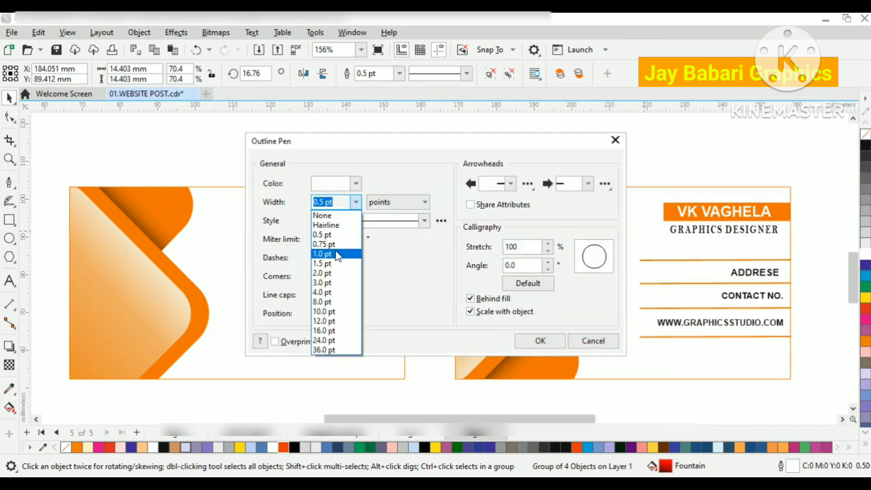
left_click(331, 252)
left_click(541, 340)
scroll(479, 205, "down", 1)
left_click(404, 255)
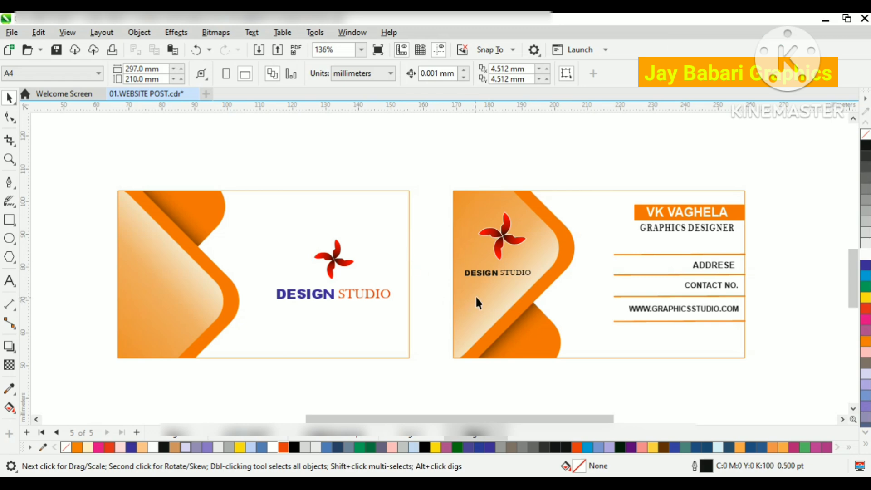
Step: Enlarge the DESIGN STUDIO text on the orange diamond slightly and shift the text and pinwheel a little higher
left_click(506, 272)
scroll(509, 272, "up", 3)
left_click_drag(548, 282, 555, 286)
left_click(494, 224, "shift")
left_click_drag(499, 207, 495, 195)
left_click(415, 195)
Step: Save the document with both finished card sides
scroll(418, 195, "down", 8)
scroll(393, 174, "up", 4)
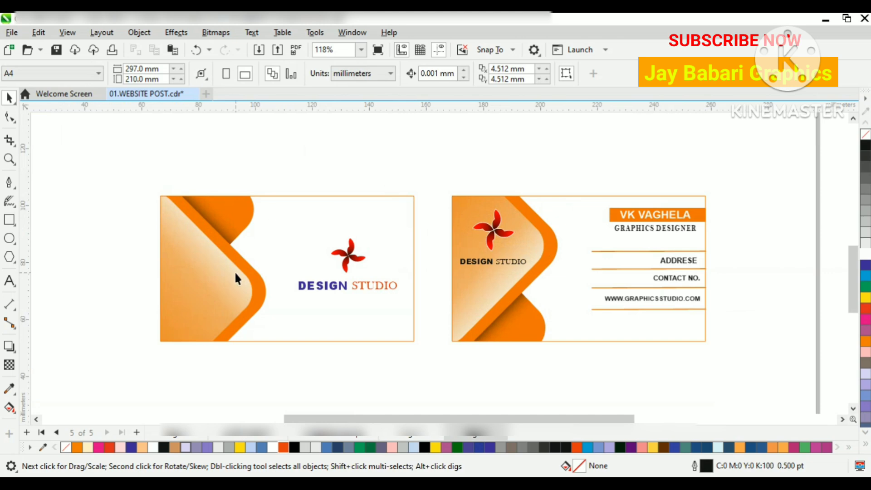
left_click_drag(232, 303, 231, 290)
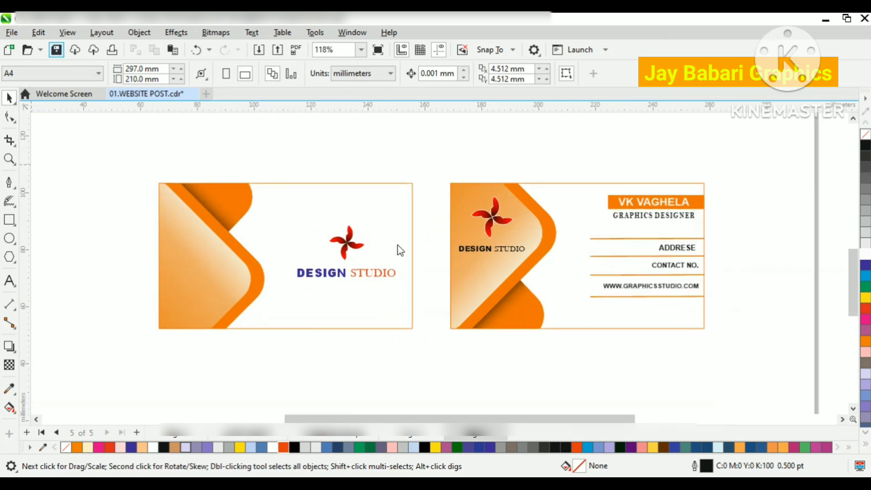
scroll(387, 252, "up", 1)
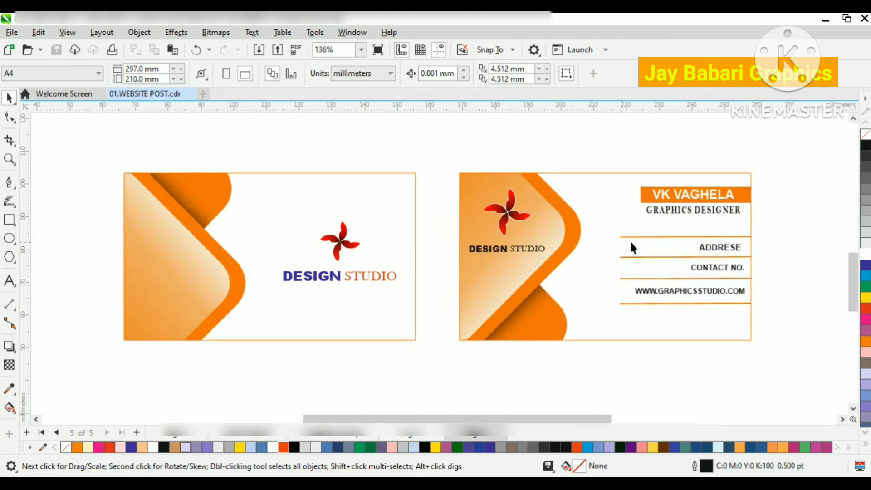